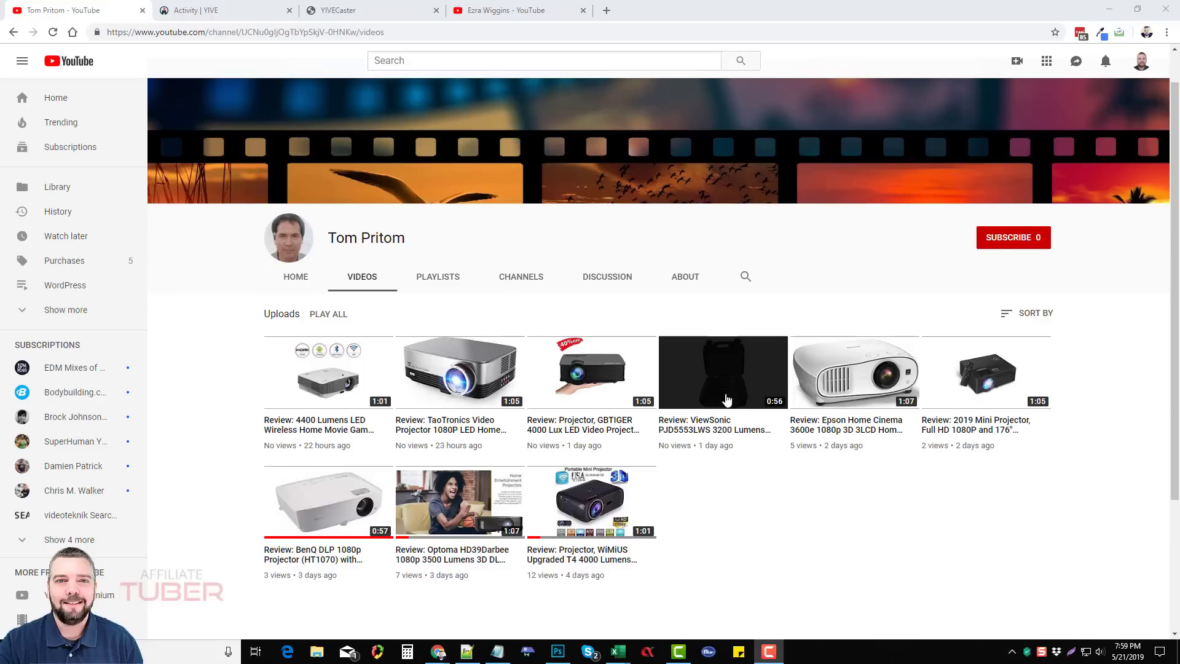
Switch to the second channel's Videos page full of headphone and earbud reviews
left_click(526, 13)
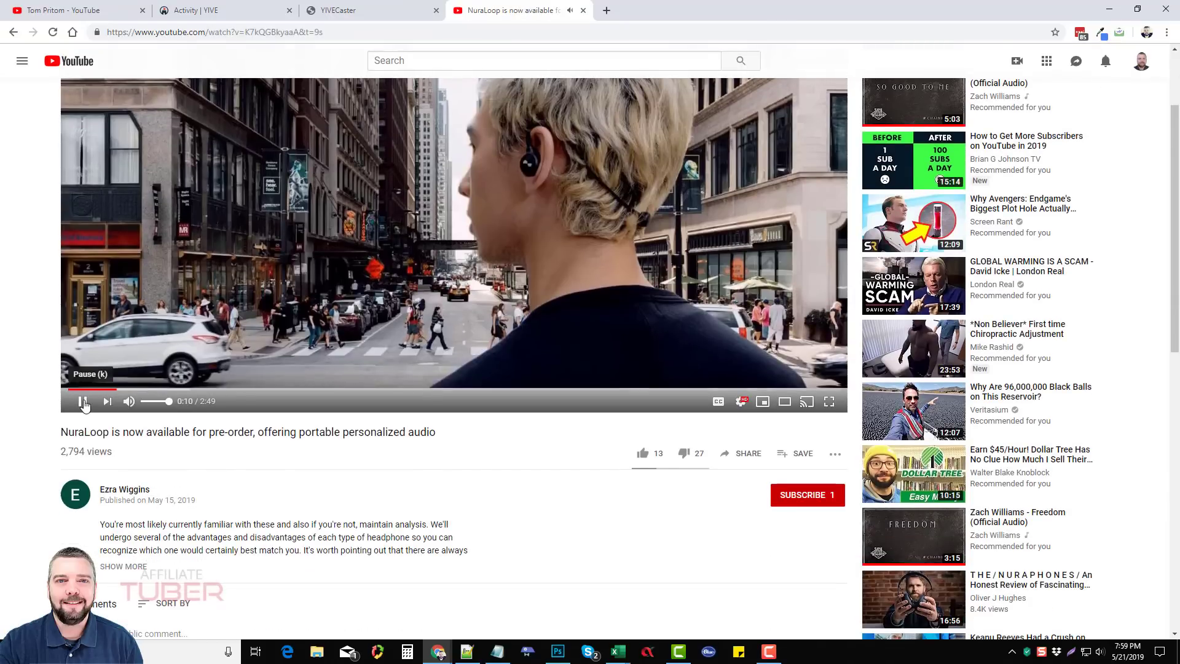
Look over the NuraLoop pre-order video page, then return to the YIVECaster admin dashboard
left_click_drag(63, 454, 75, 453)
left_click(65, 453)
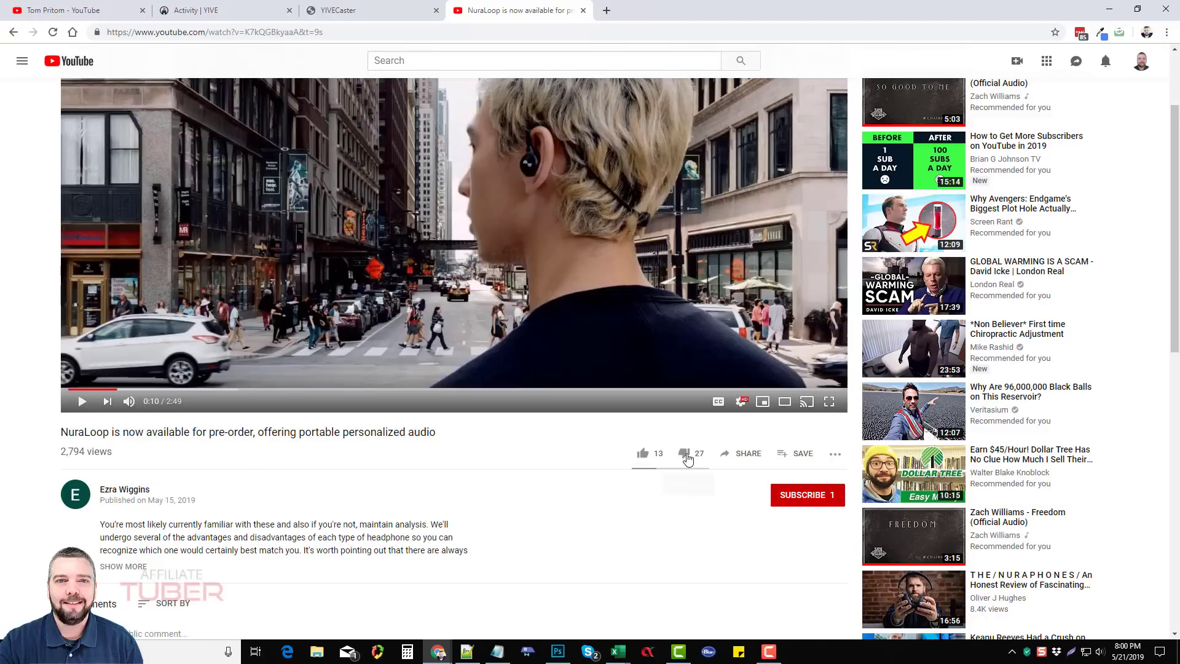
scroll(504, 470, "down", 4)
scroll(503, 470, "up", 4)
scroll(354, 561, "up", 2)
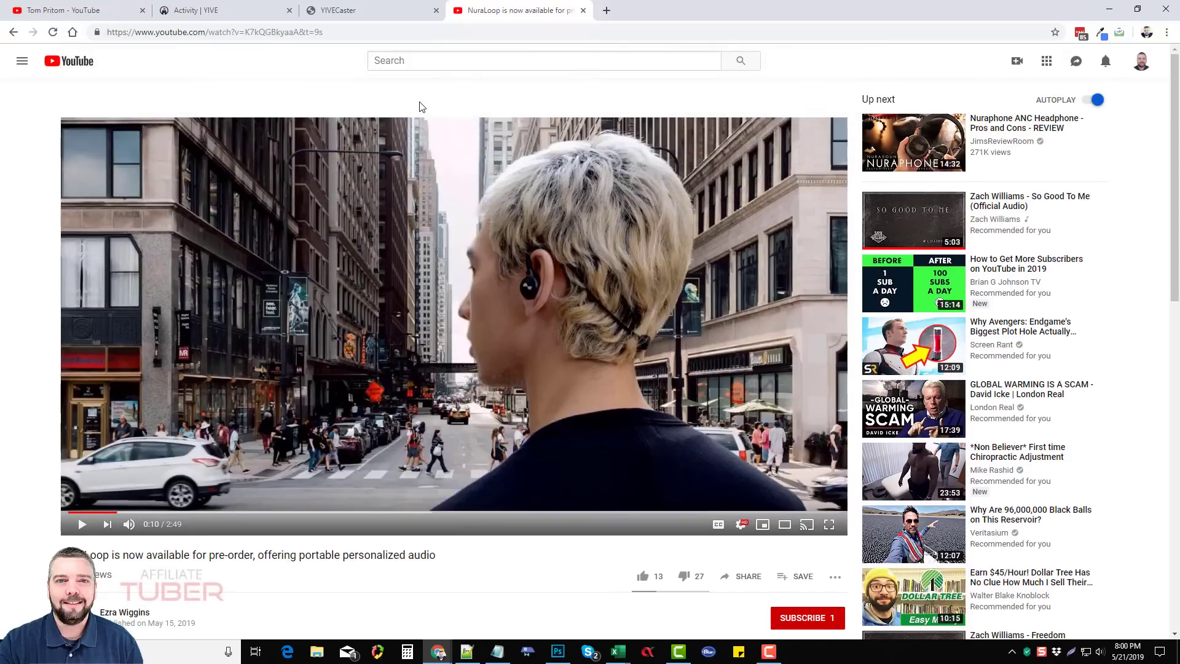
left_click(360, 10)
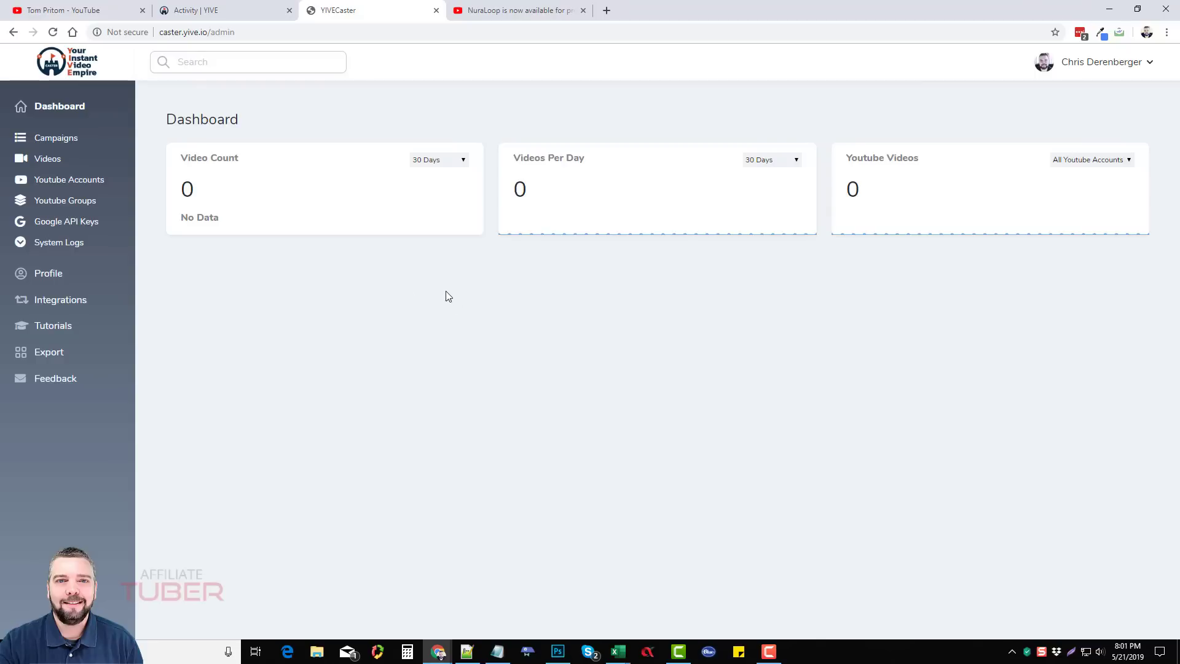
Bring up the YIVE support activity page and its Recent Videos list of Projectors uploads
left_click(245, 12)
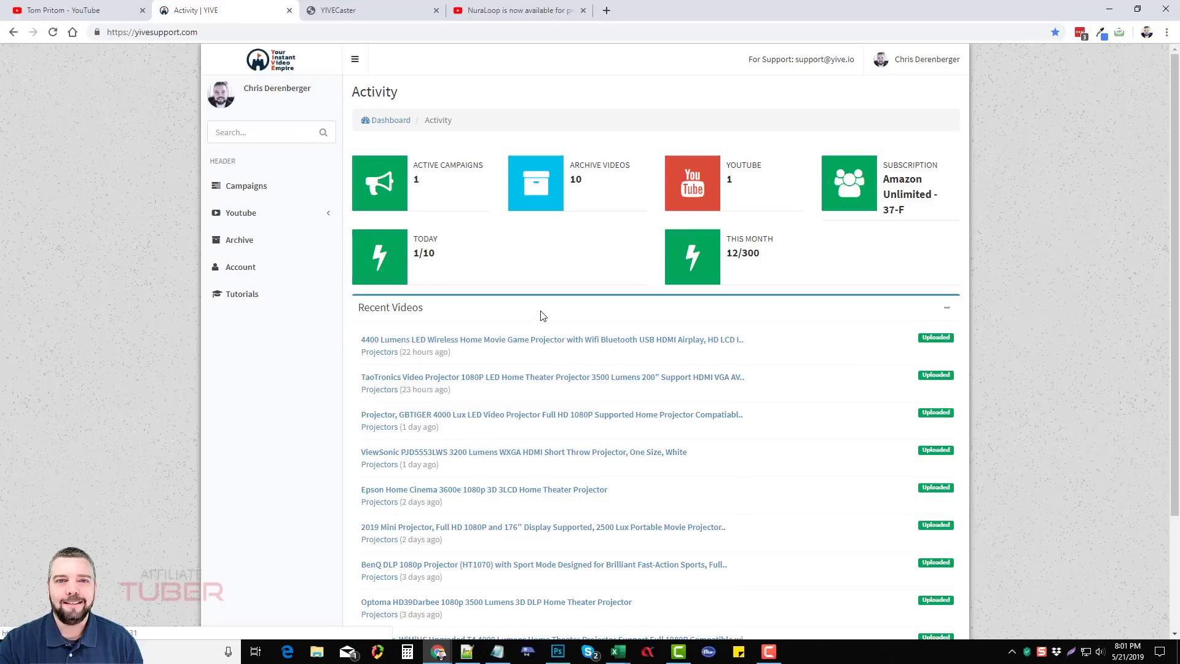
scroll(627, 360, "down", 2)
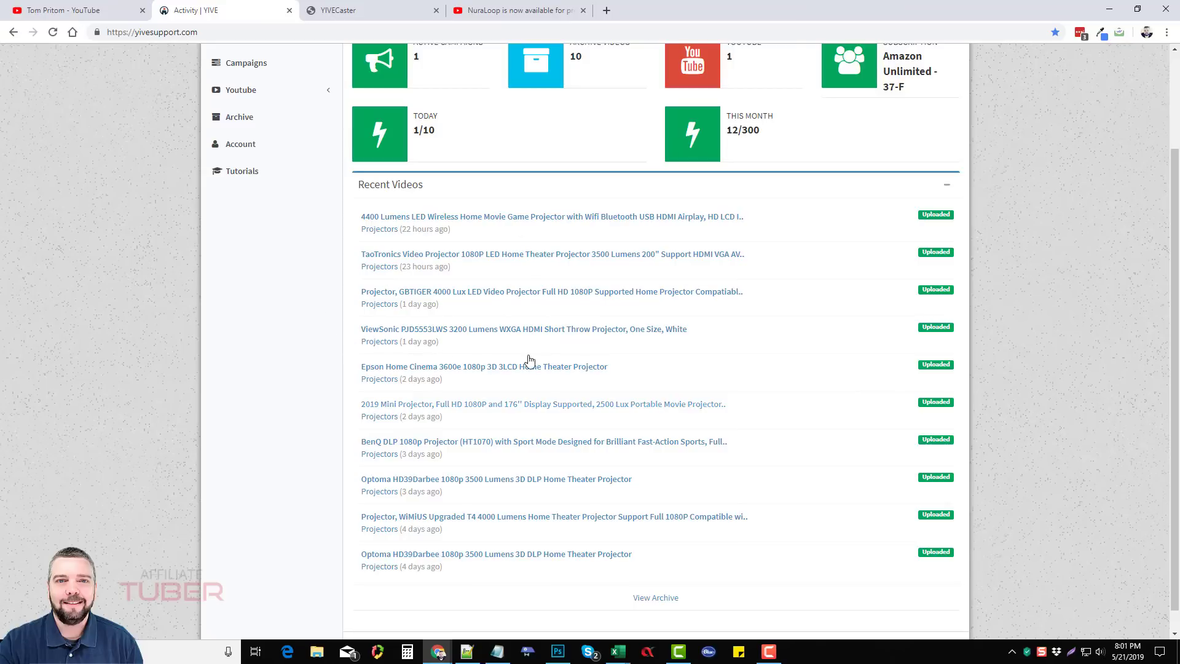
Start a new Google API key form and open the existing YIVE support key for editing
left_click(362, 11)
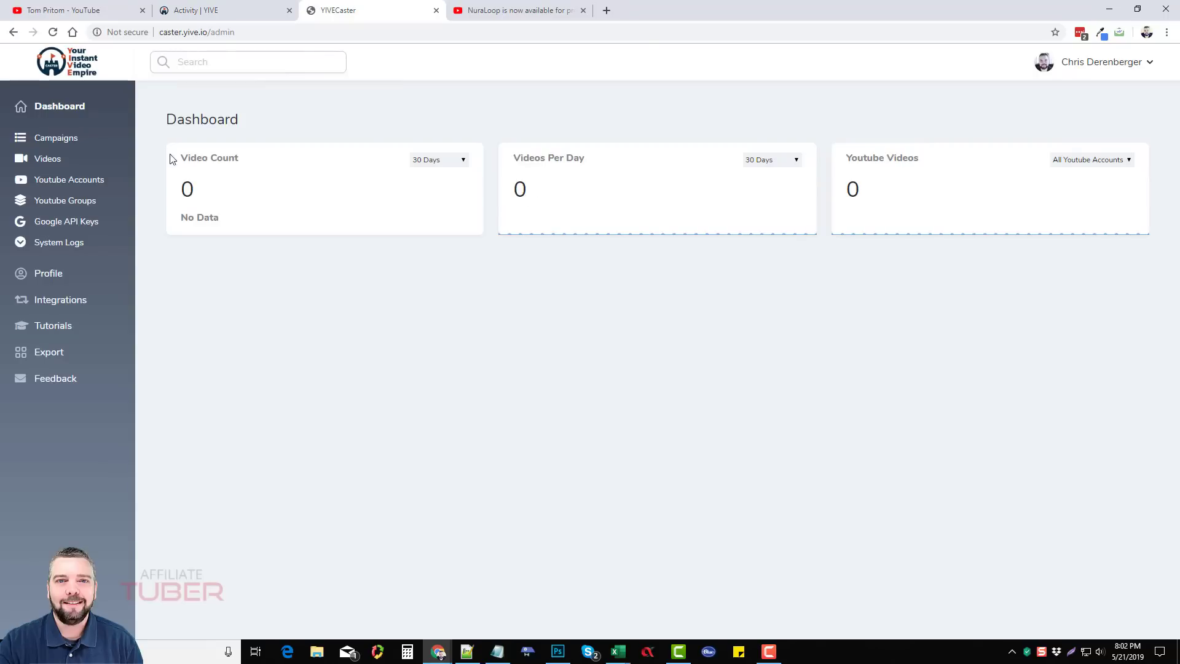
left_click(69, 222)
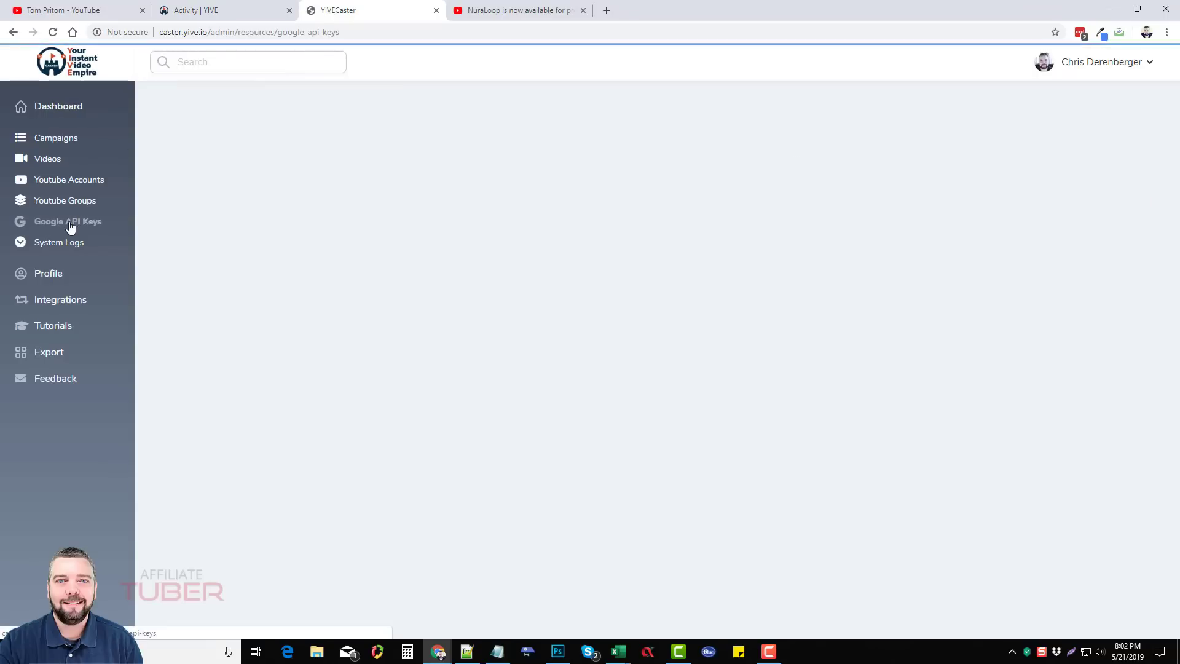
left_click(1045, 160)
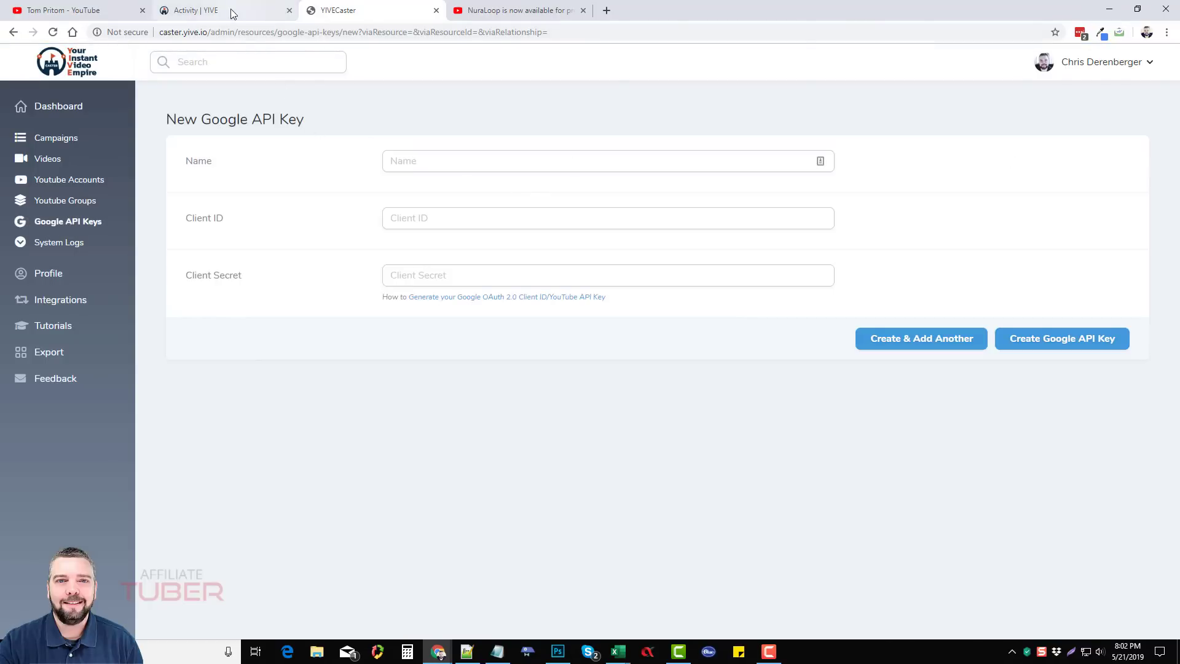
left_click(230, 9)
scroll(313, 215, "up", 1)
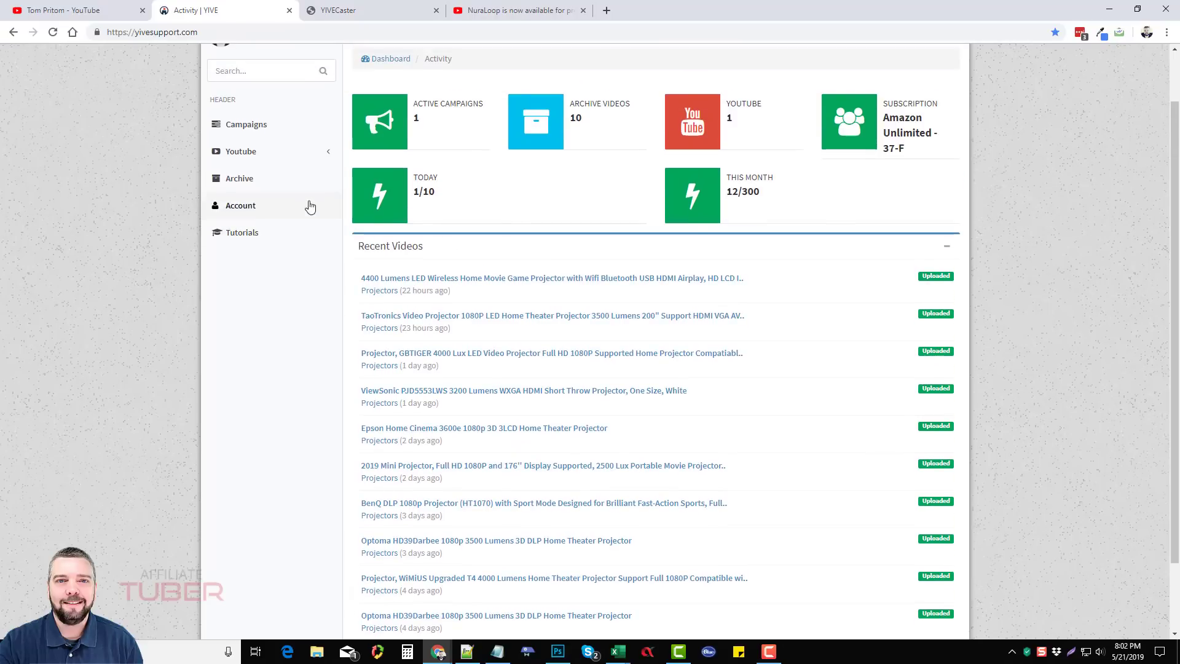
left_click(327, 154)
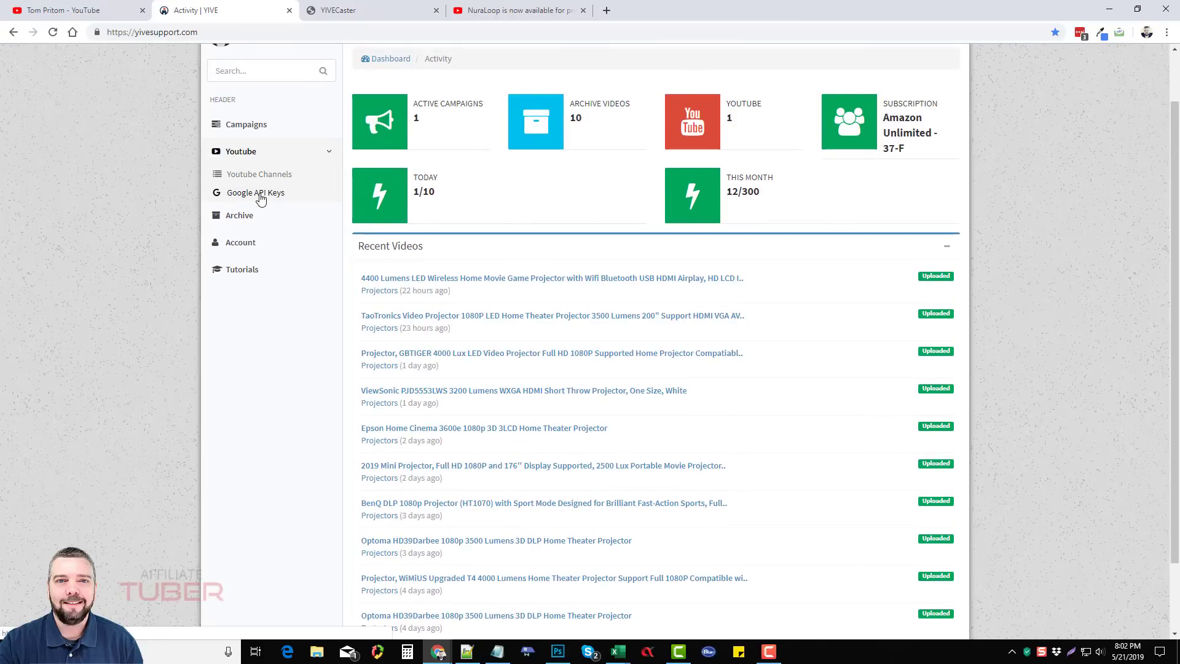
left_click(261, 197)
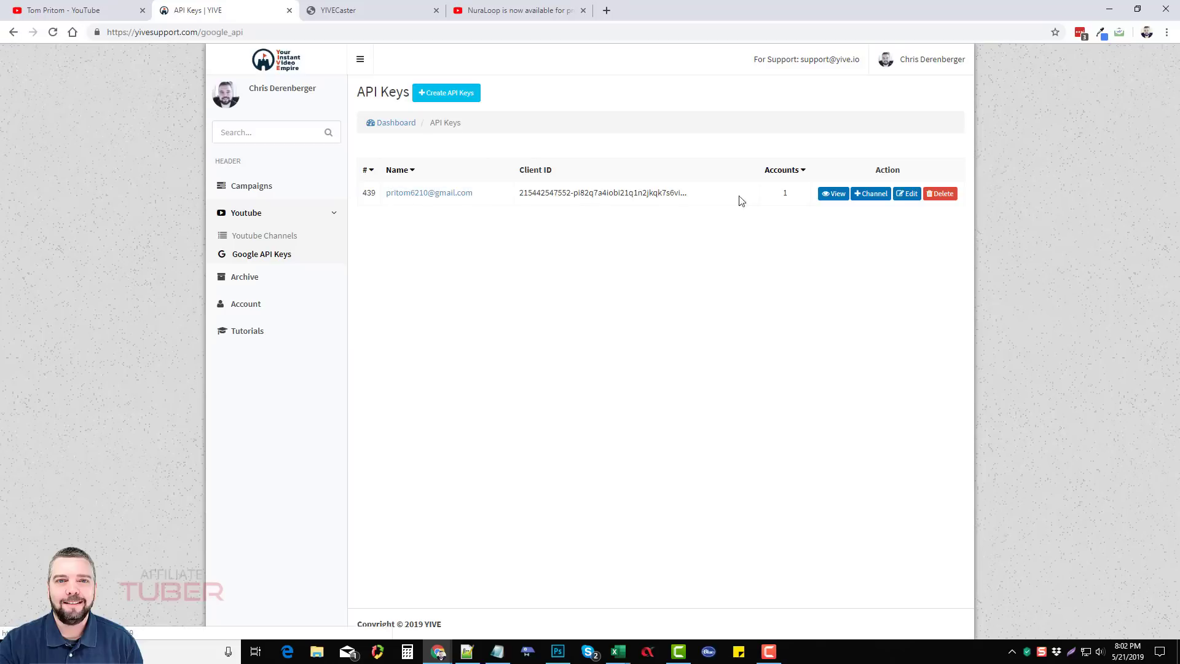
left_click(908, 194)
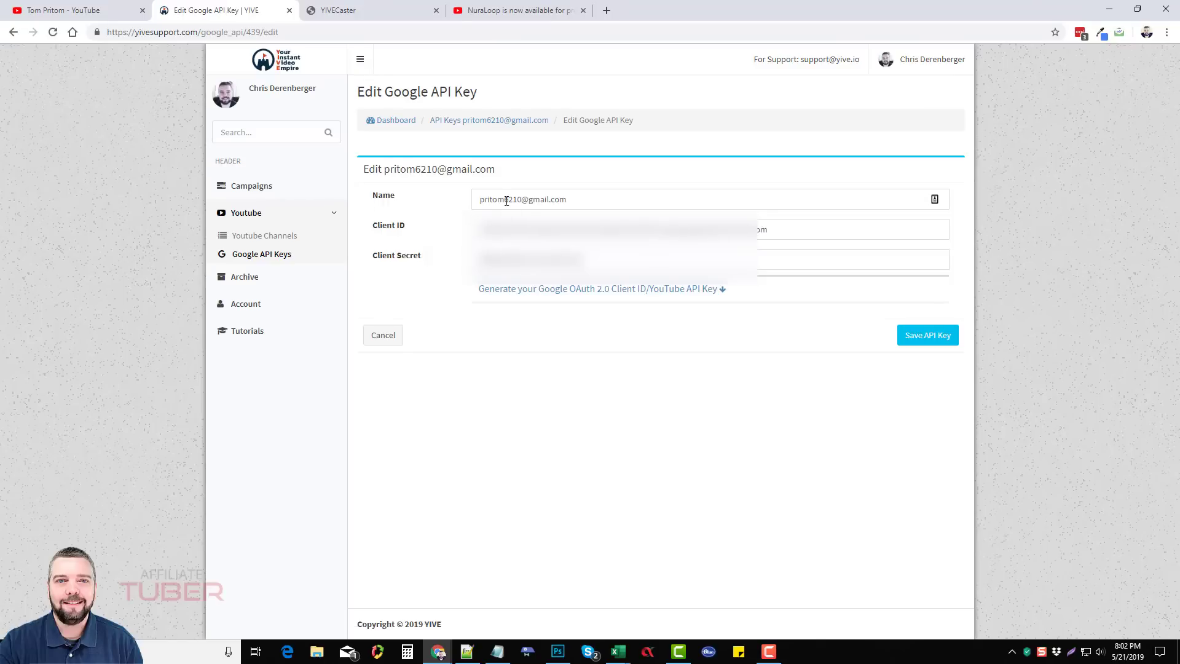
Copy the existing key's Name into the new key's Name field
left_click_drag(568, 199, 455, 205)
key("ctrl+c")
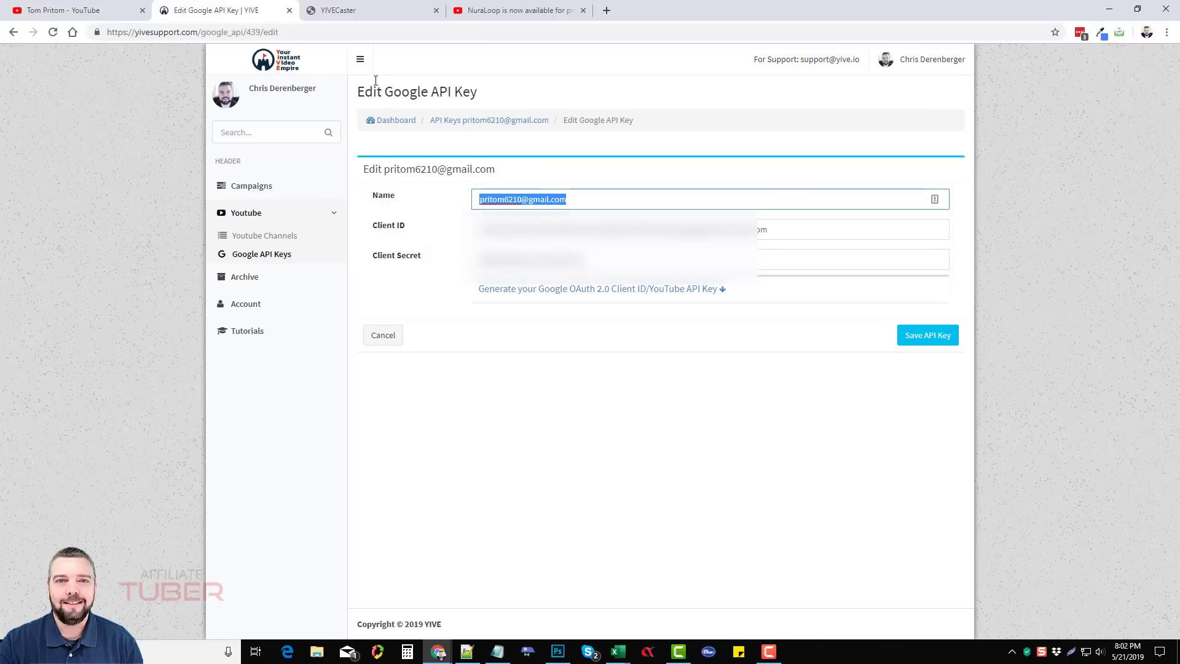
left_click(356, 17)
left_click(427, 160)
key("ctrl+v")
Copy the existing key's Client ID into the new key's Client ID field
left_click(224, 13)
left_click_drag(768, 229, 448, 237)
key("ctrl+c")
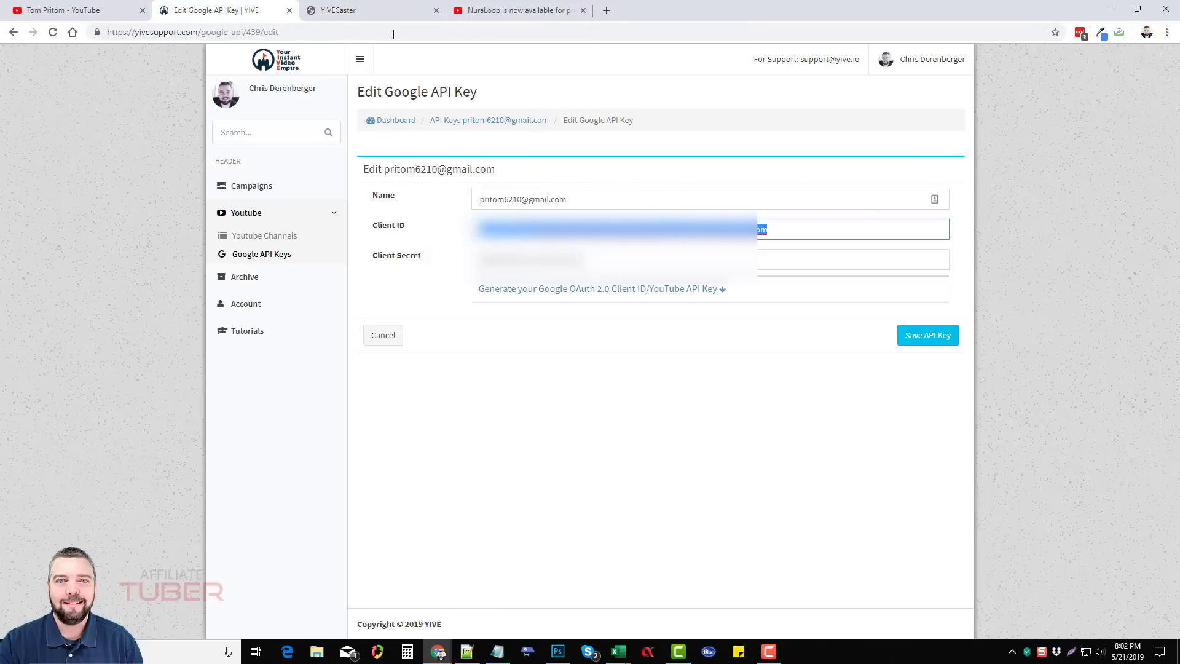
left_click(356, 10)
key("Tab")
key("ctrl+v")
Paste the existing Client Secret into the new form and create the Google API key
key("ctrl+shift+Tab")
key("Tab")
key("ctrl+c")
left_click(377, 11)
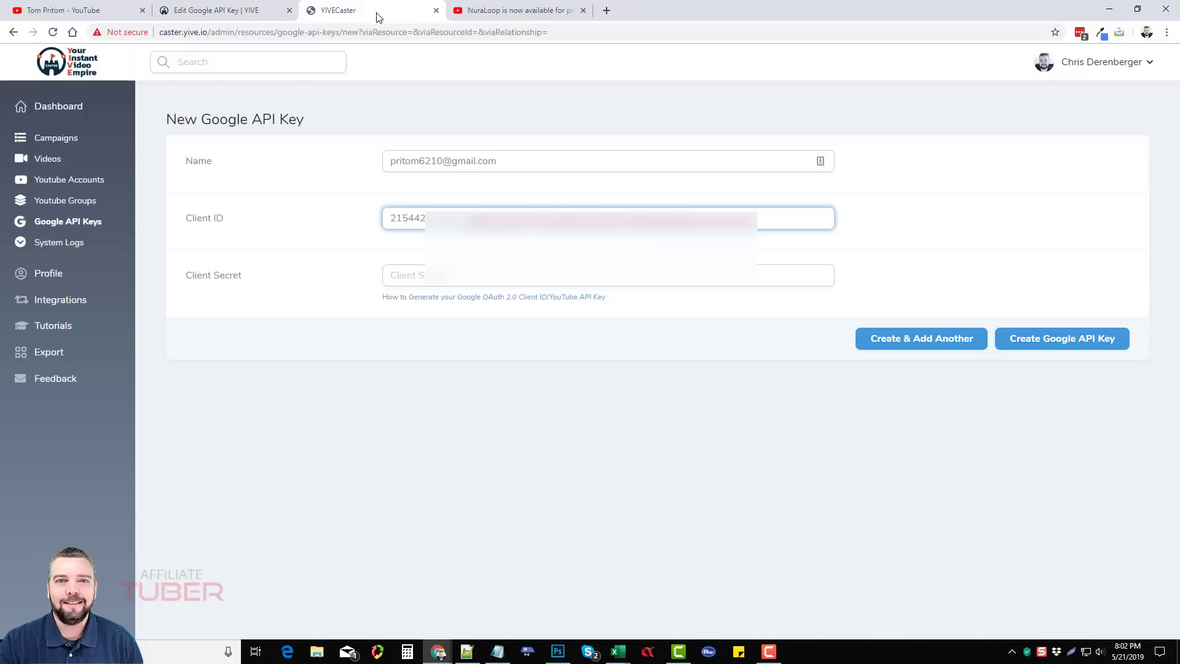
left_click(464, 277)
right_click(464, 279)
left_click(492, 371)
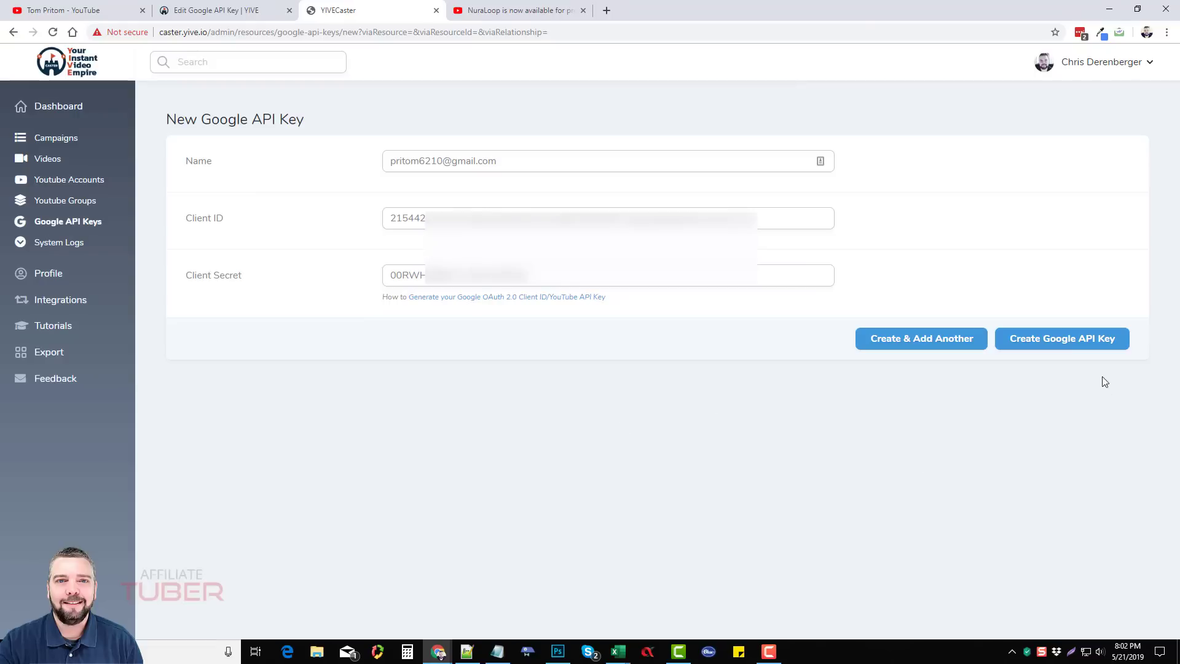
left_click(1043, 345)
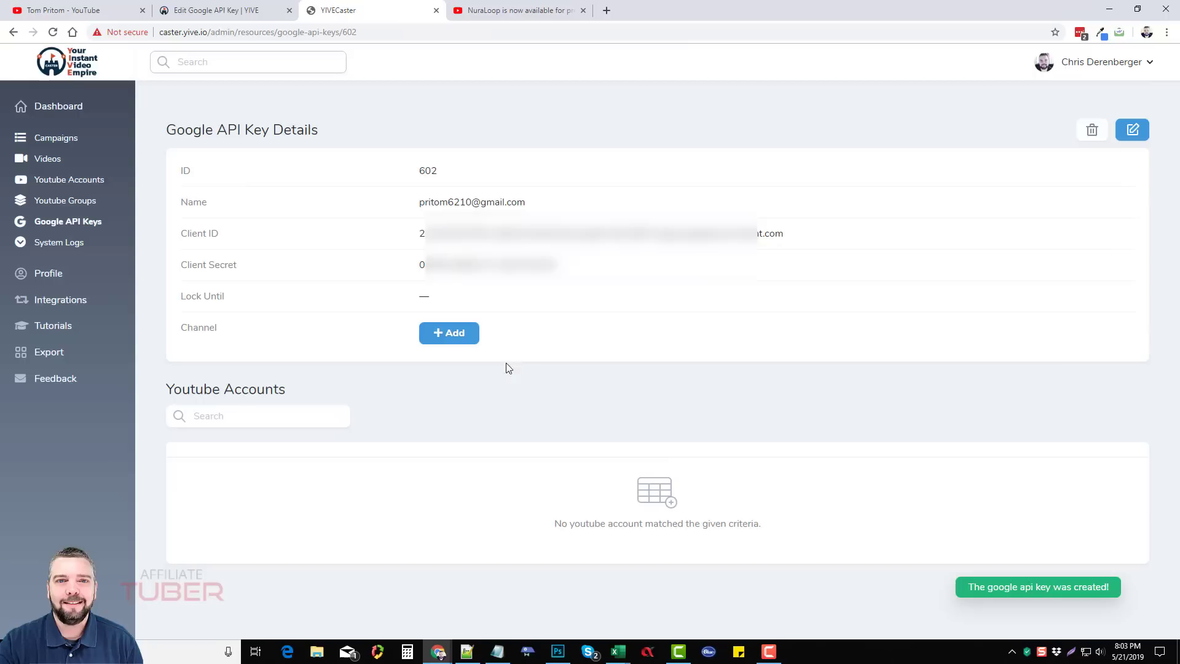
Link a YouTube channel to the new key via the Google account, allowing access, then view Campaigns
left_click(458, 341)
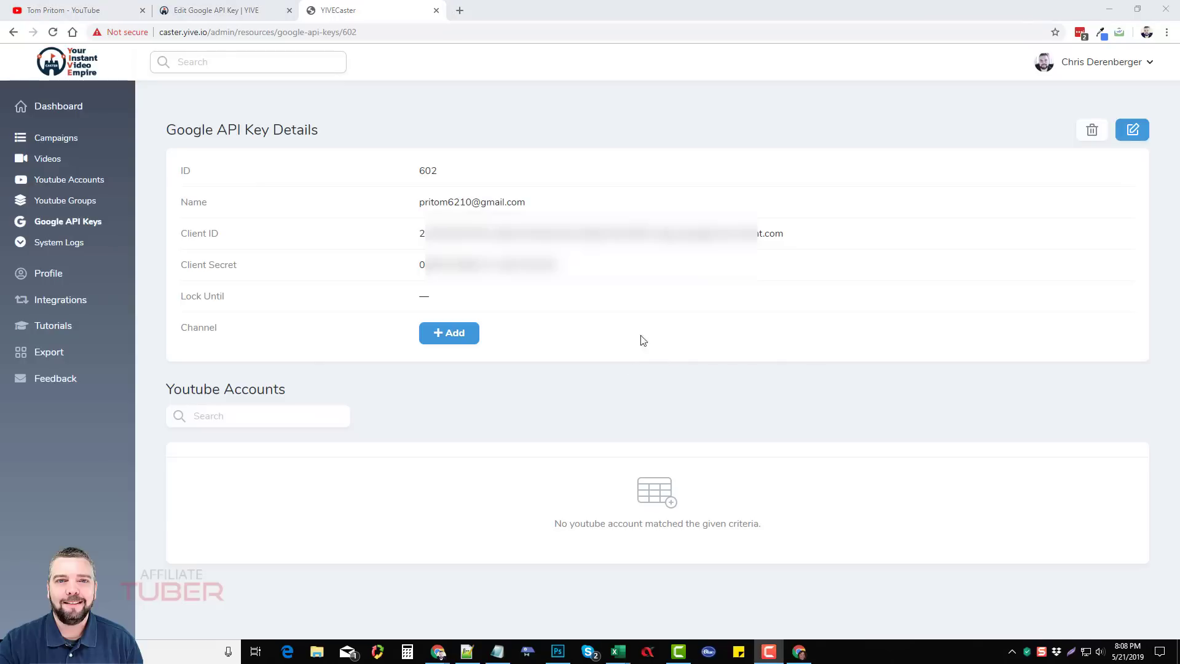
left_click(455, 338)
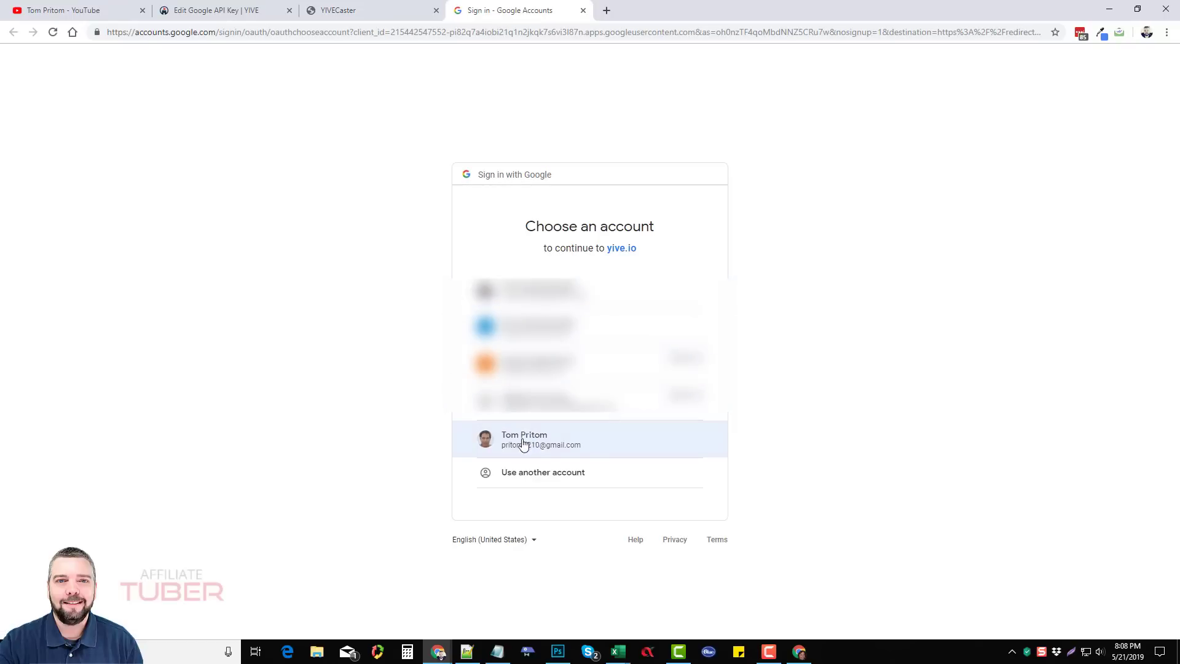
left_click(587, 446)
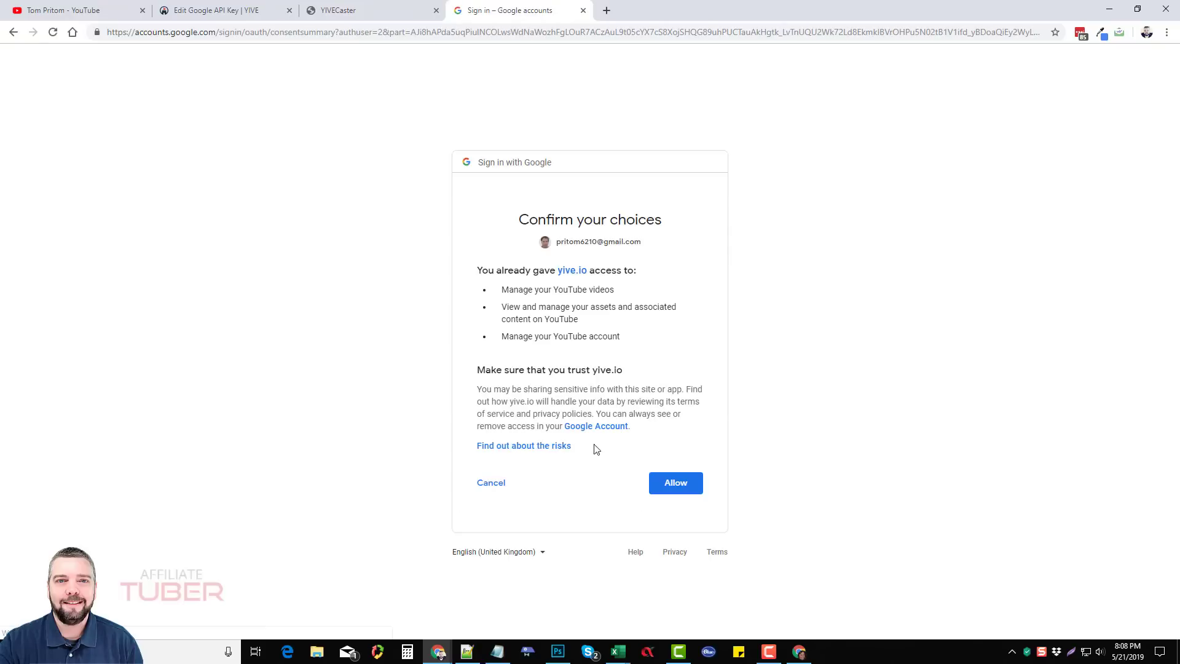
left_click(688, 488)
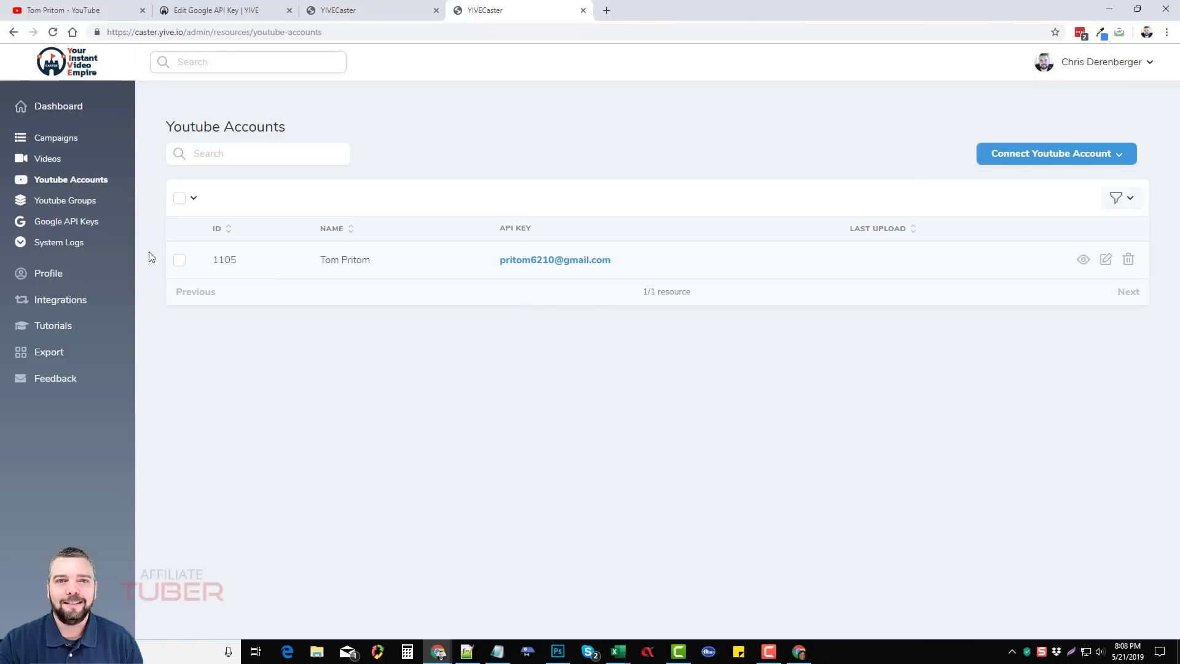
left_click(67, 139)
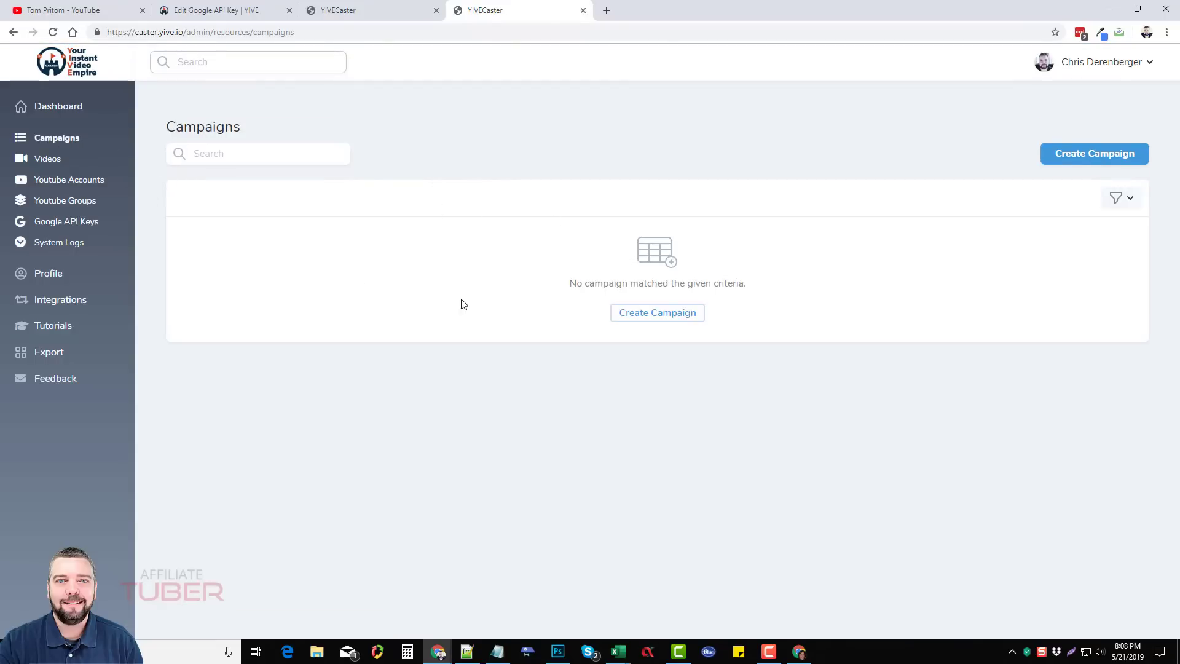
Start a blank New Campaign with the Name field focused, and open a new Google tab
left_click(652, 316)
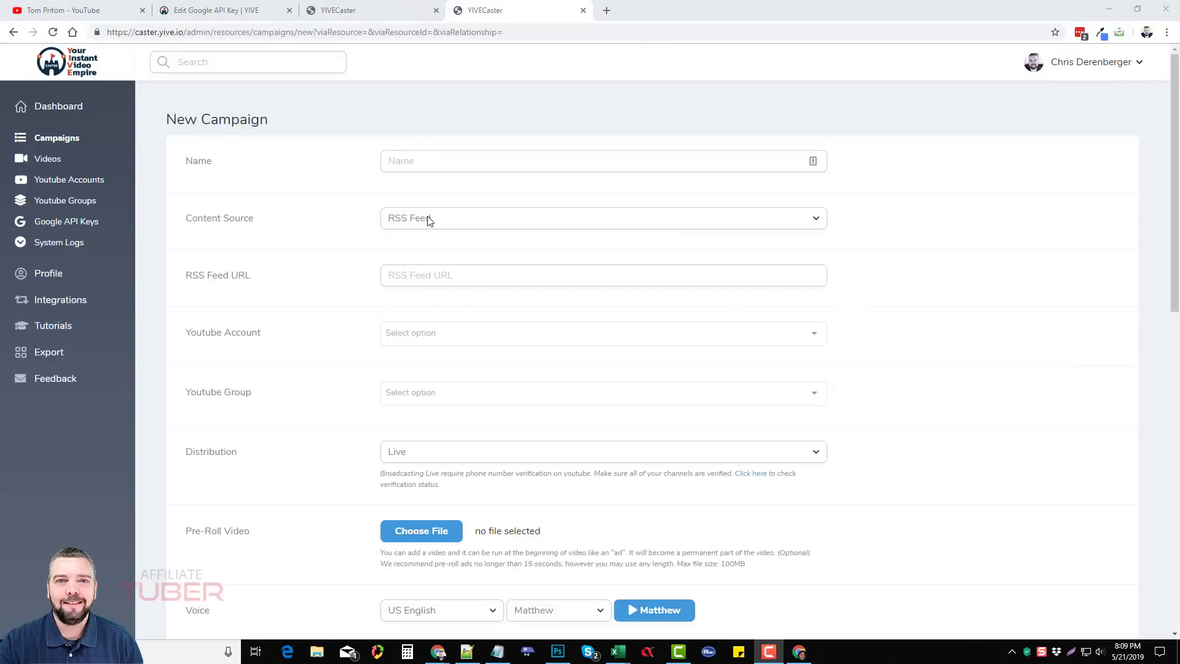
left_click(405, 159)
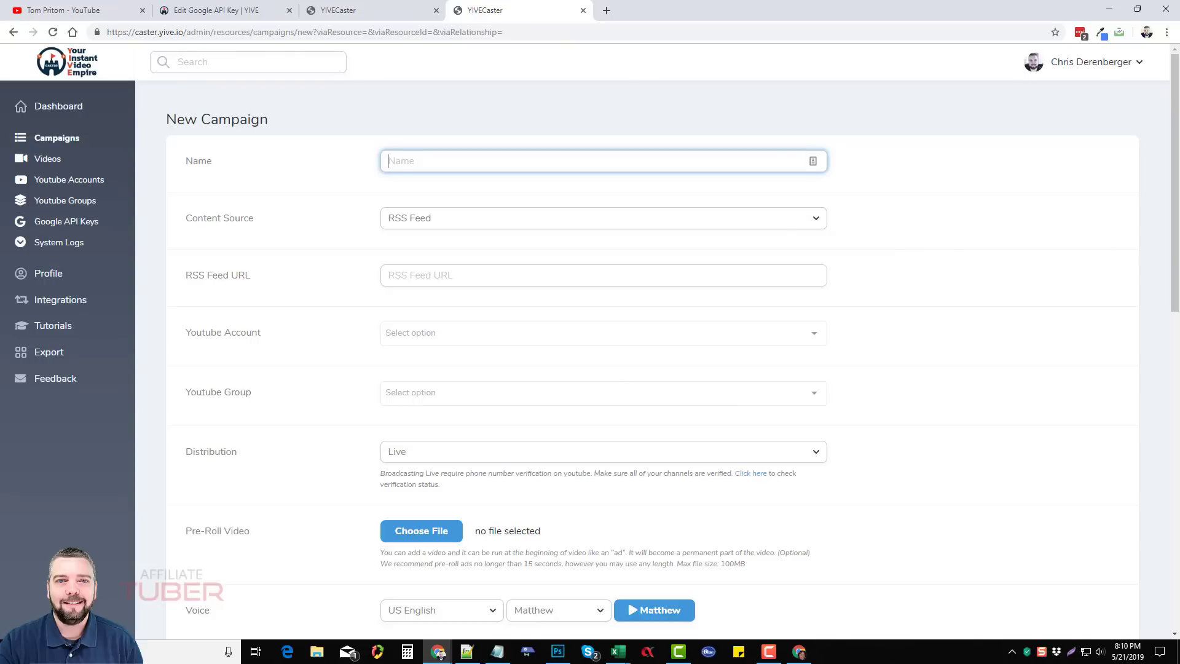
key("ctrl+t")
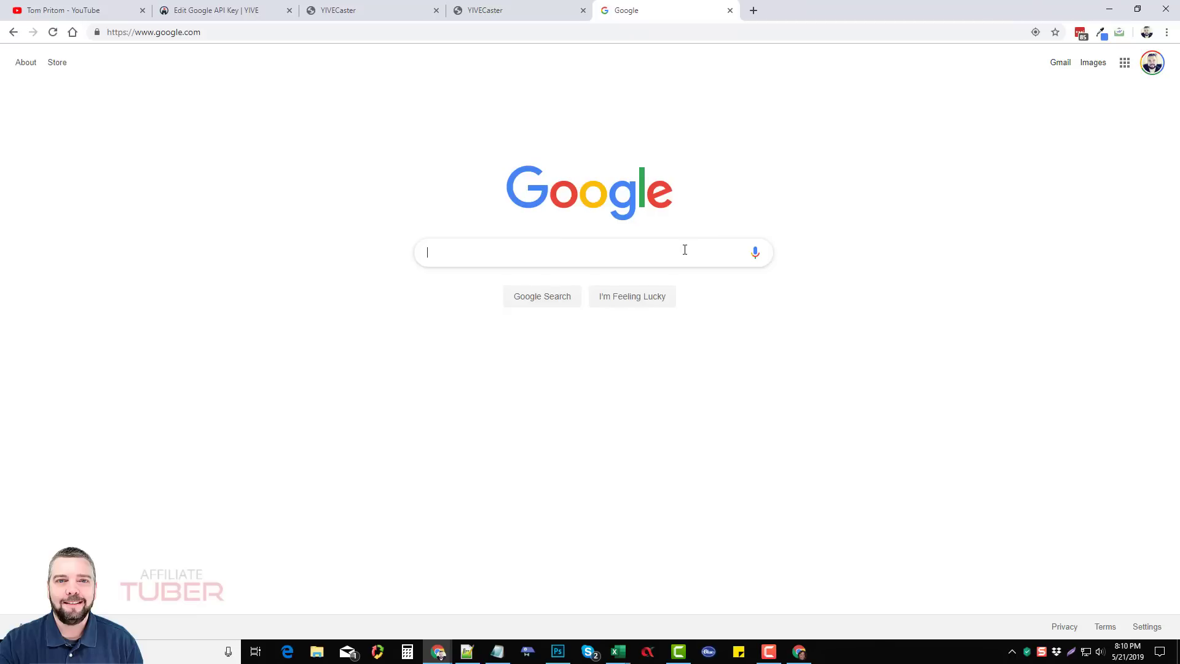
Search Google for 'sports rss feeds', then refine it to 'sports rss feeds list'
type("s")
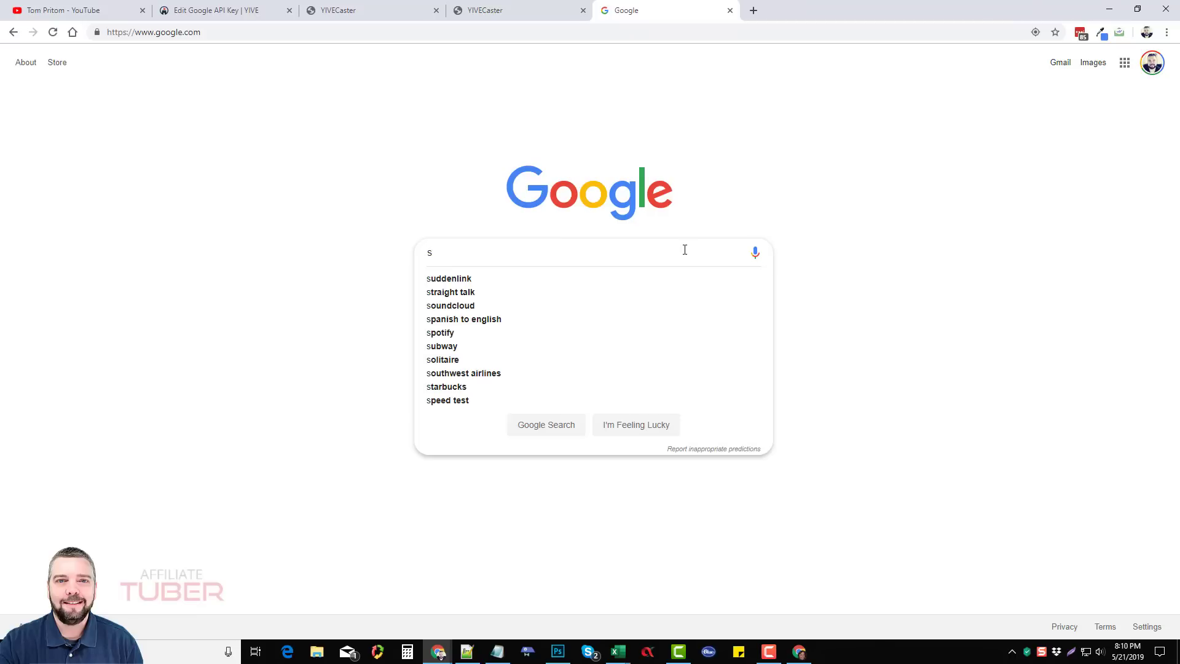
type("ports r")
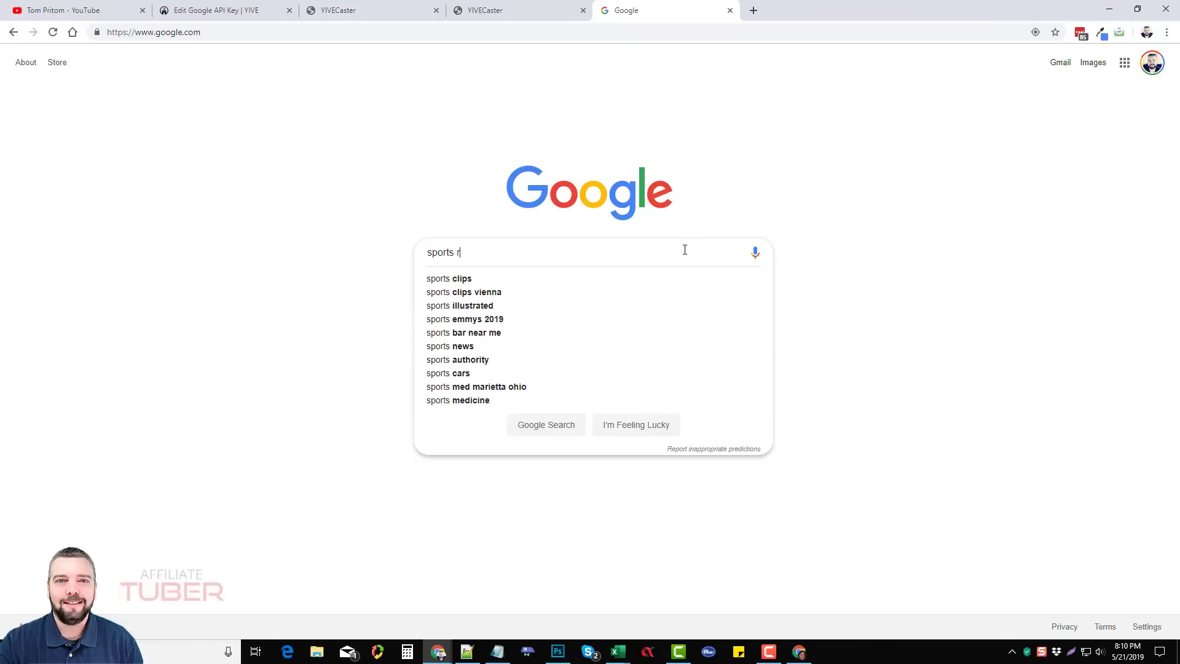
type("ss feed")
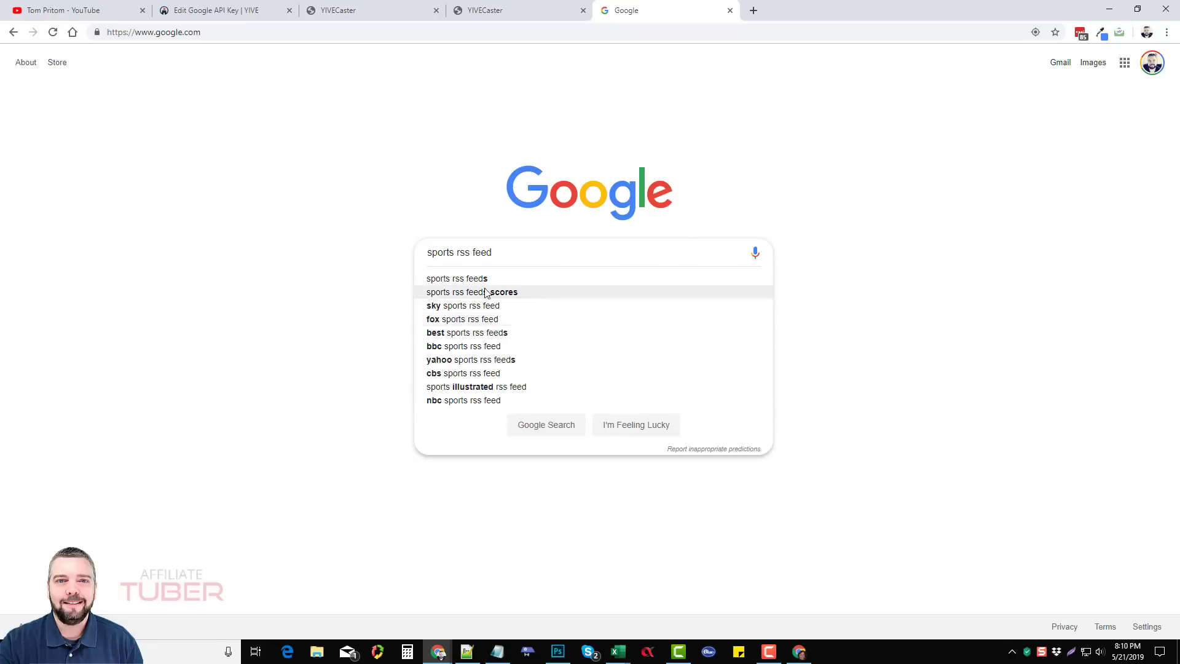
type("s")
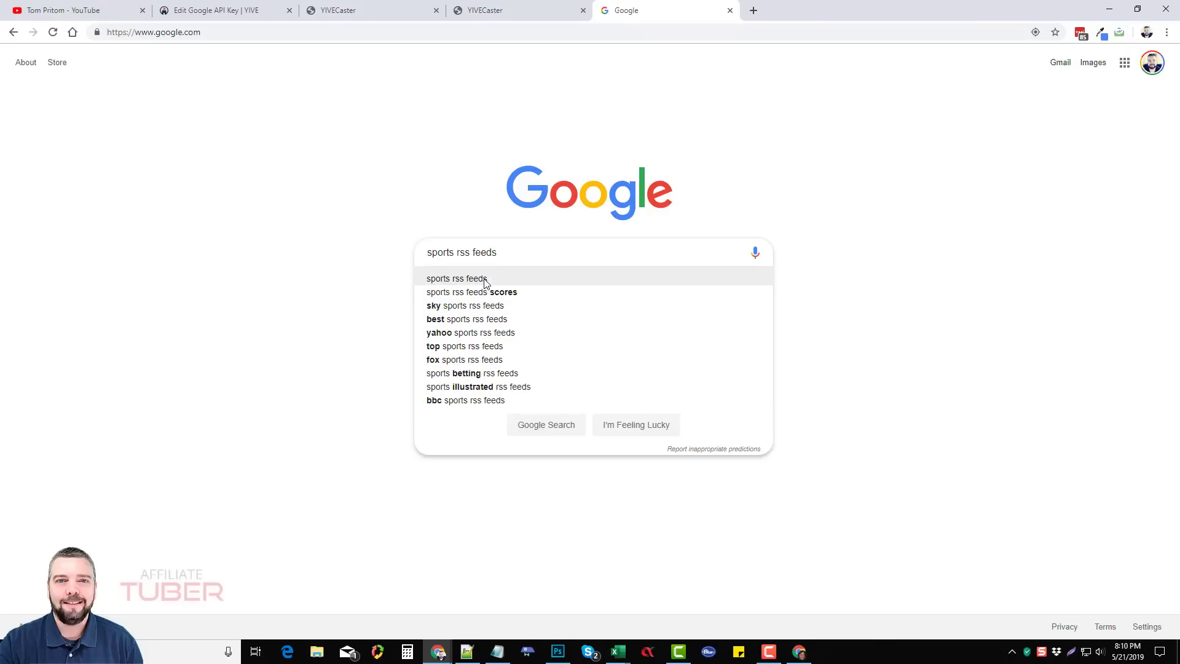
left_click(487, 280)
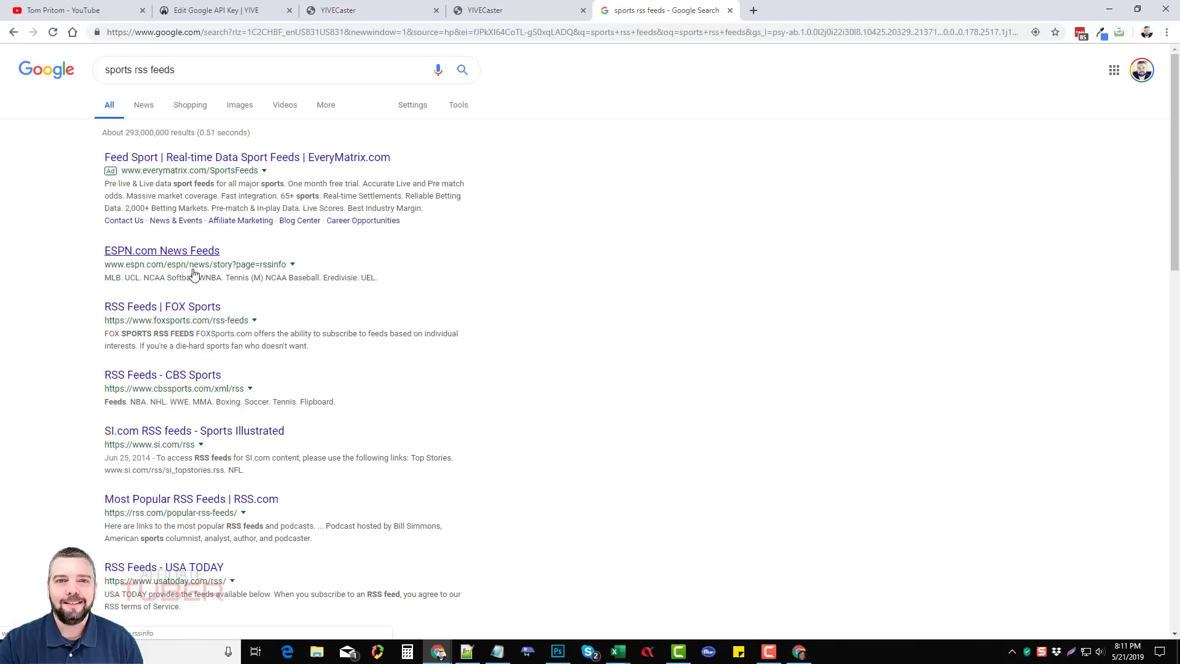
scroll(194, 268, "down", 2)
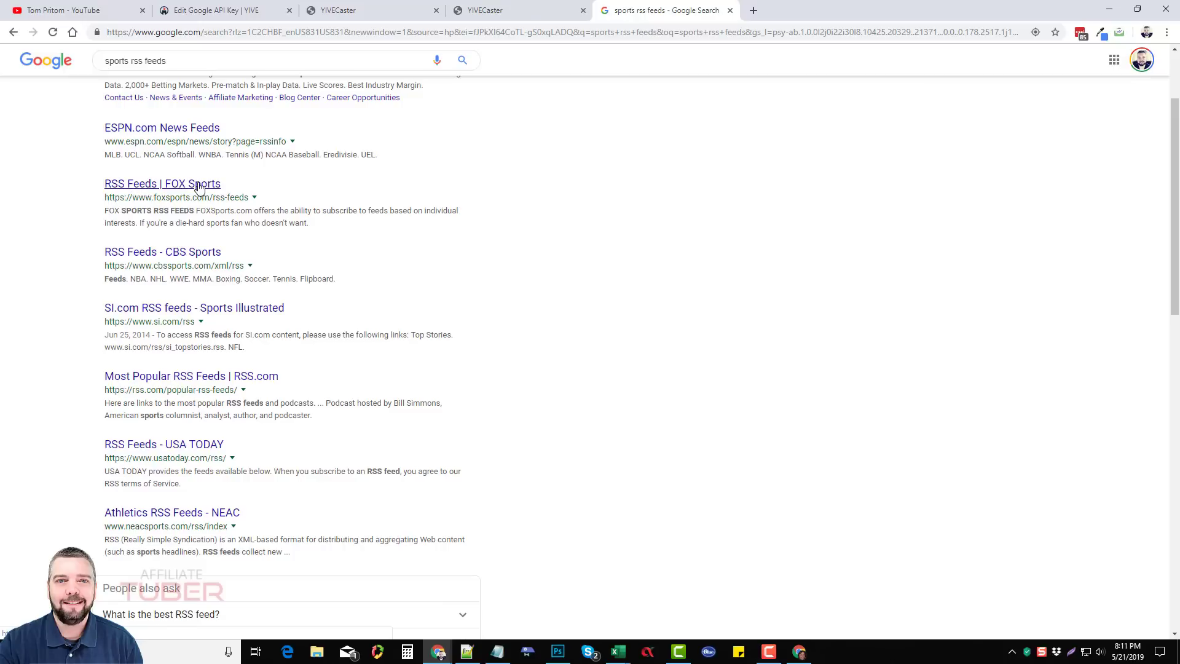
scroll(209, 378, "down", 2)
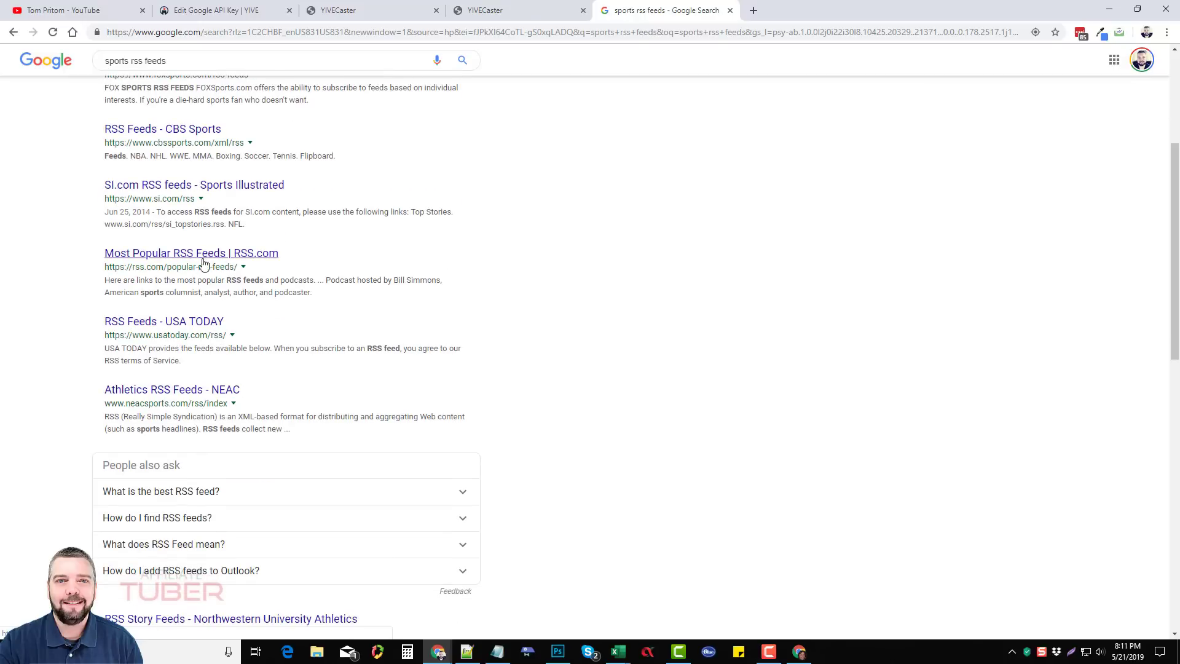
scroll(203, 467, "down", 5)
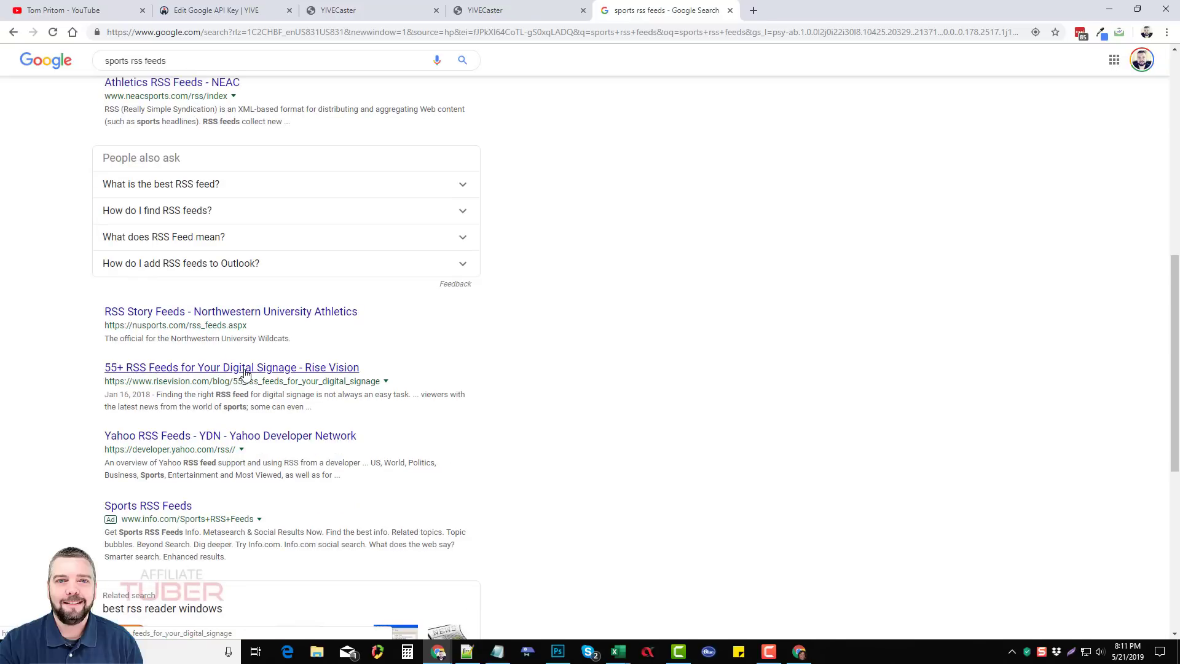
scroll(295, 373, "up", 10)
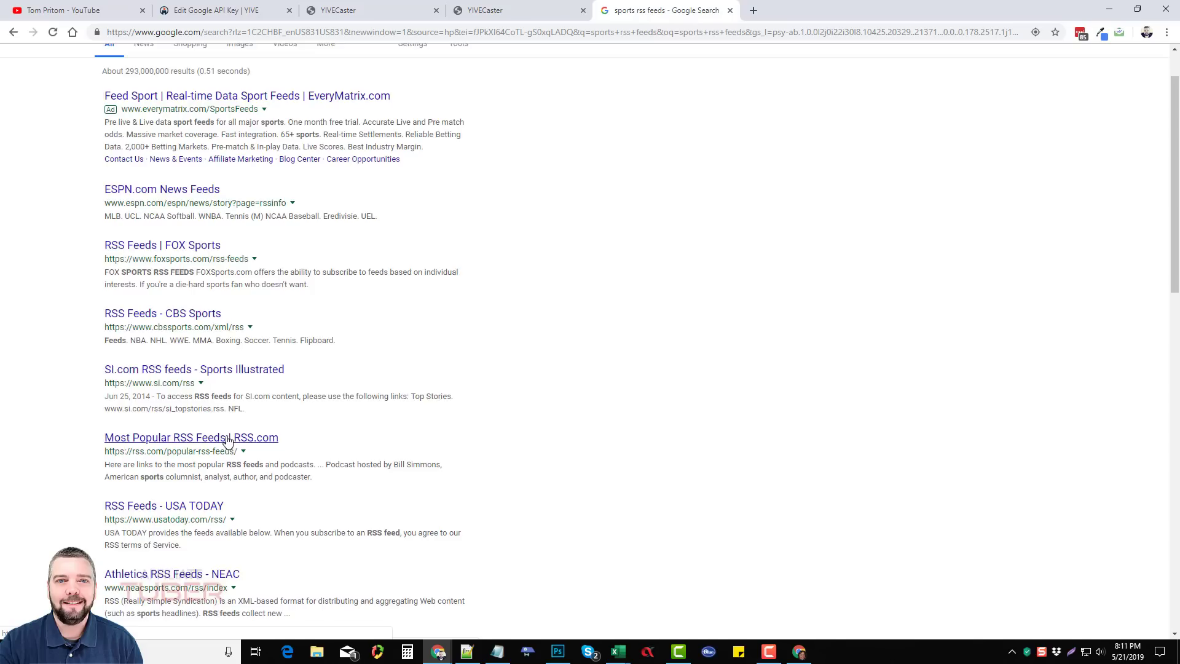
left_click(201, 72)
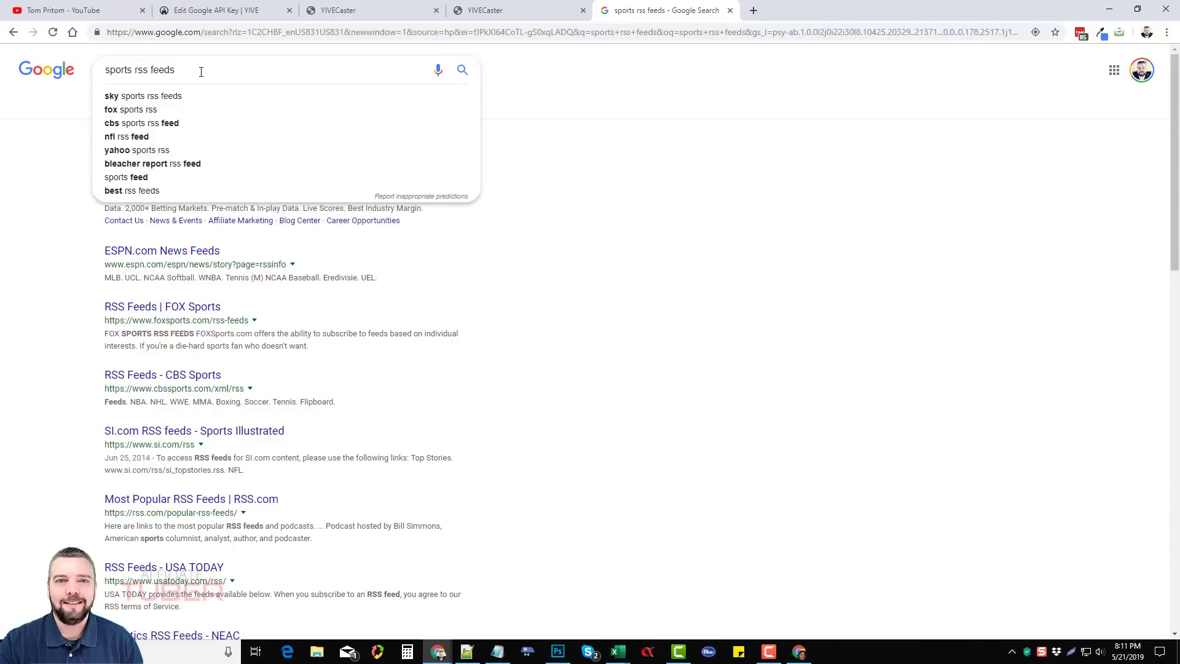
type("list")
key("Return")
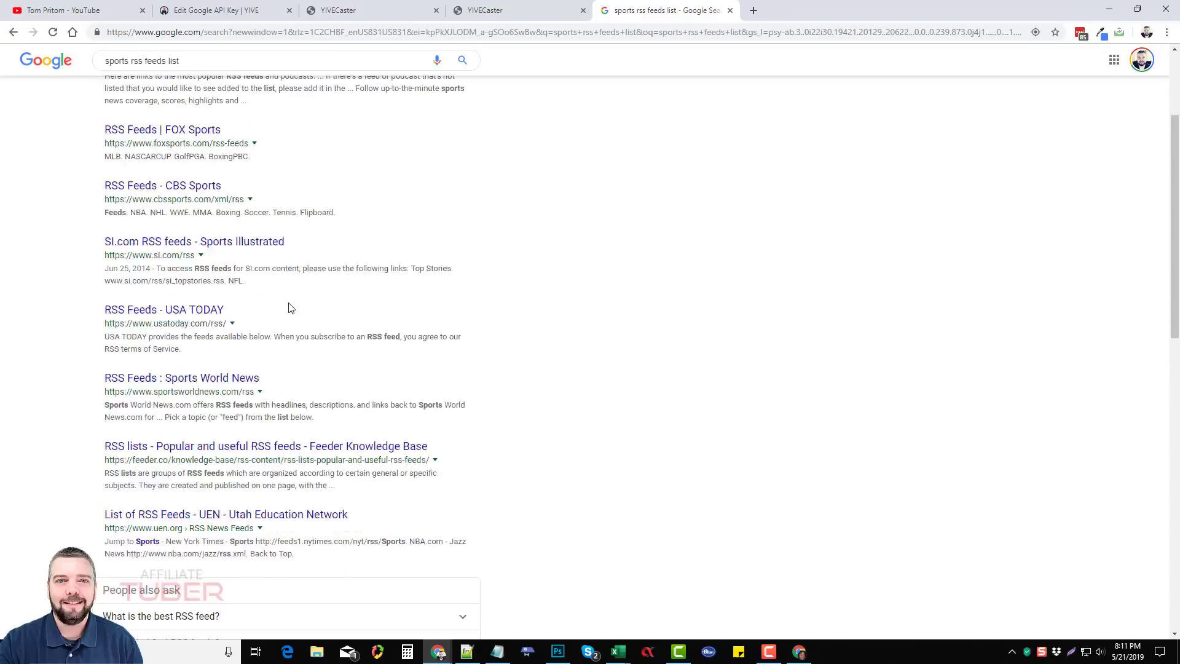
Browse the results, dismissing the broken feeder.co page, to reach ESPN's News Feeds list
scroll(293, 293, "down", 3)
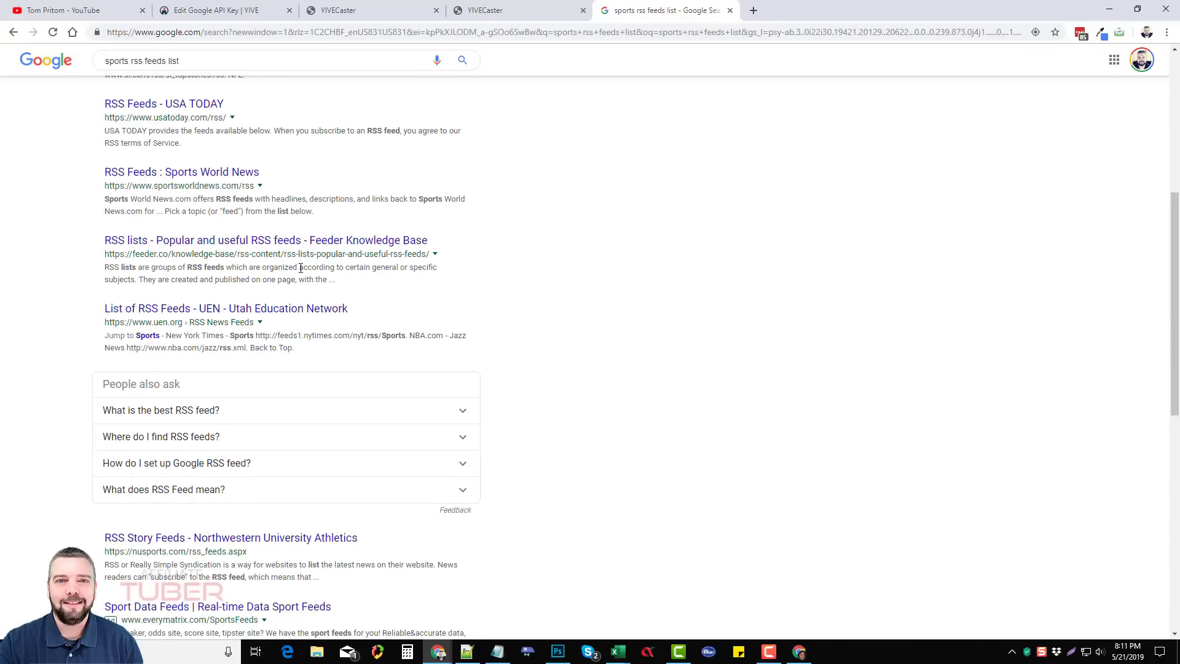
left_click(257, 244)
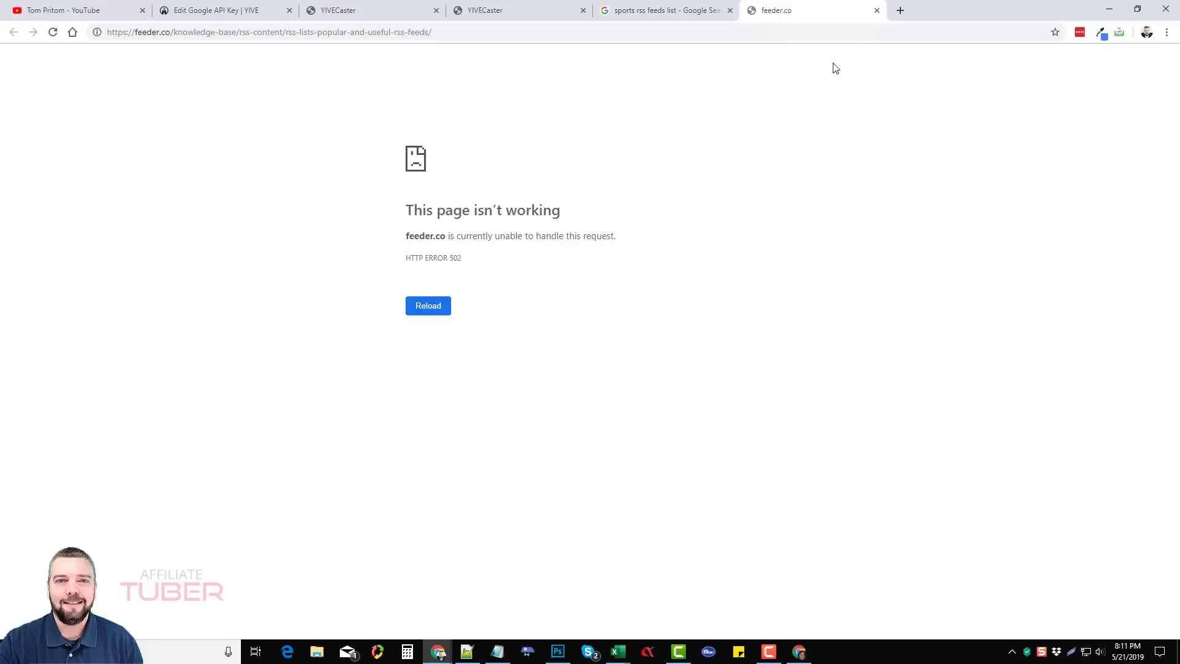
left_click(877, 10)
scroll(228, 302, "down", 5)
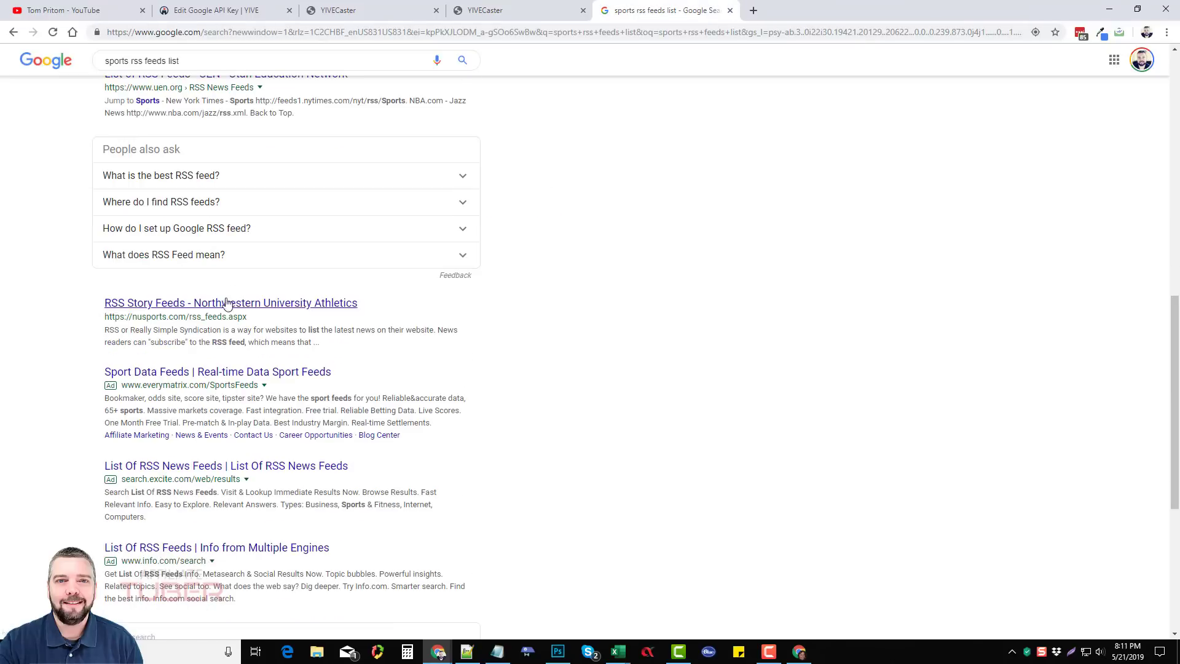
scroll(227, 306, "up", 8)
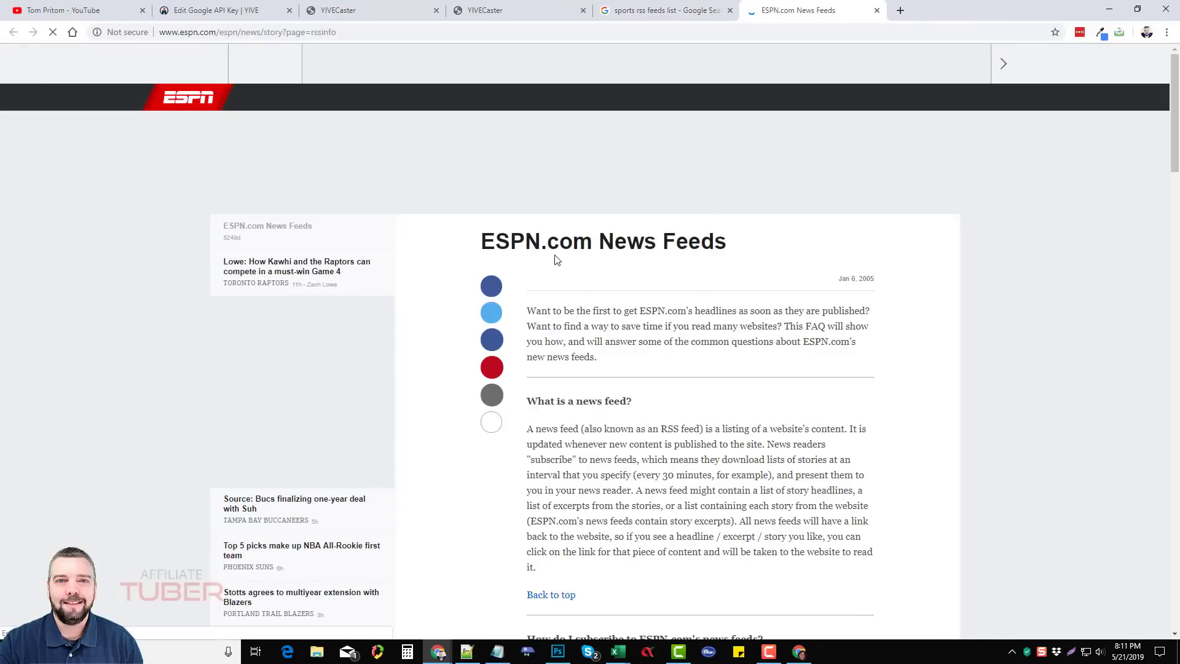
scroll(656, 258, "down", 4)
scroll(655, 258, "down", 3)
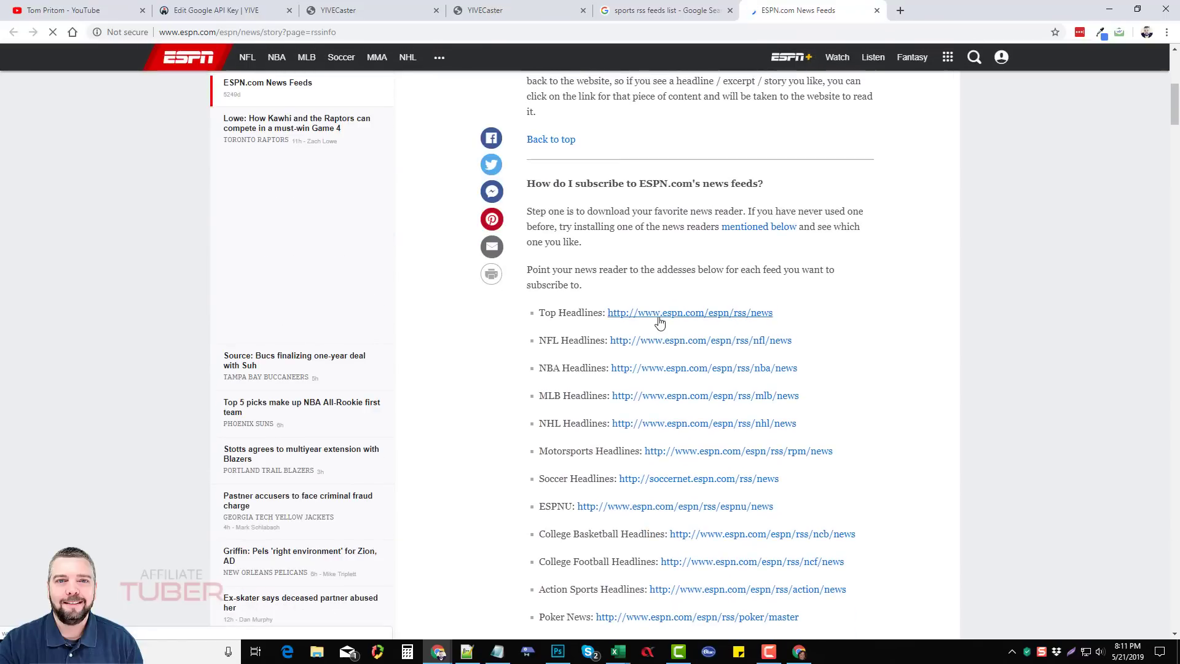
scroll(676, 295, "down", 1)
scroll(664, 278, "down", 5)
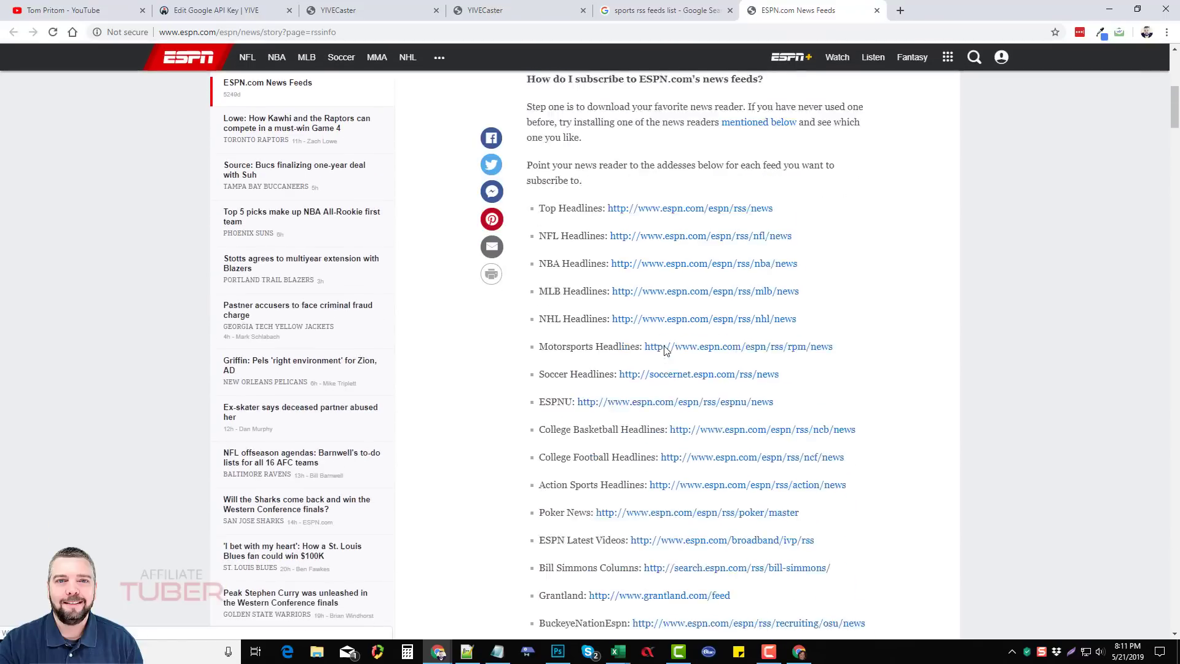
scroll(665, 348, "up", 5)
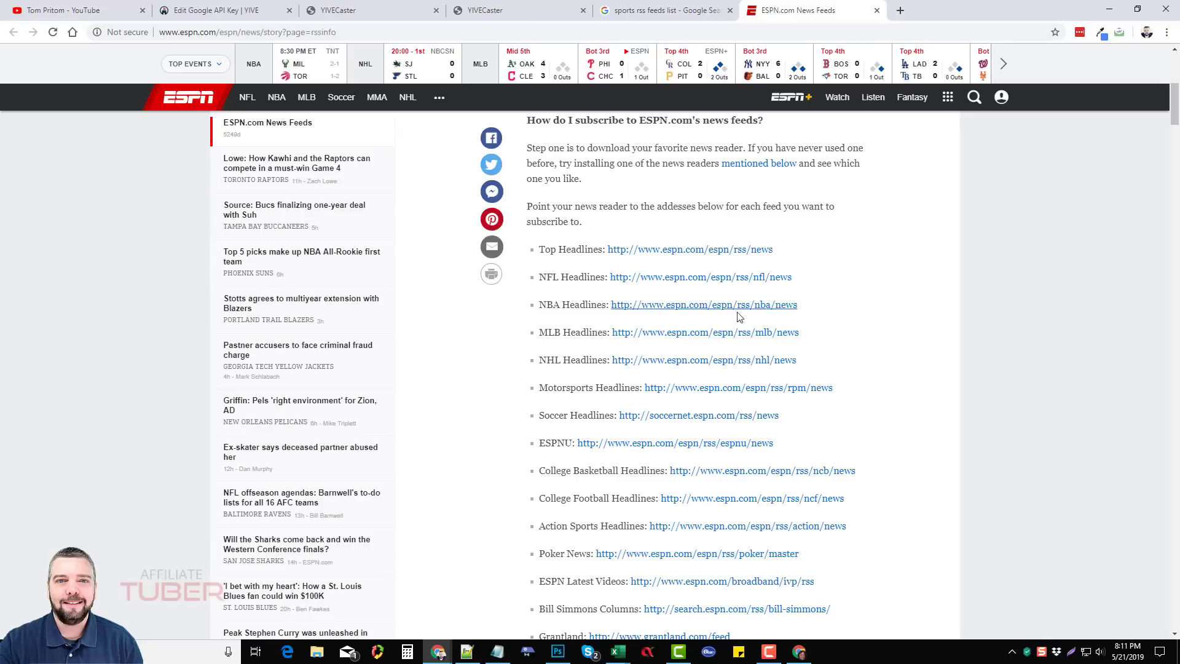
Copy the ESPN NFL Headlines RSS link address and return to the campaign form
left_click_drag(794, 277, 610, 277)
right_click(626, 276)
left_click(663, 364)
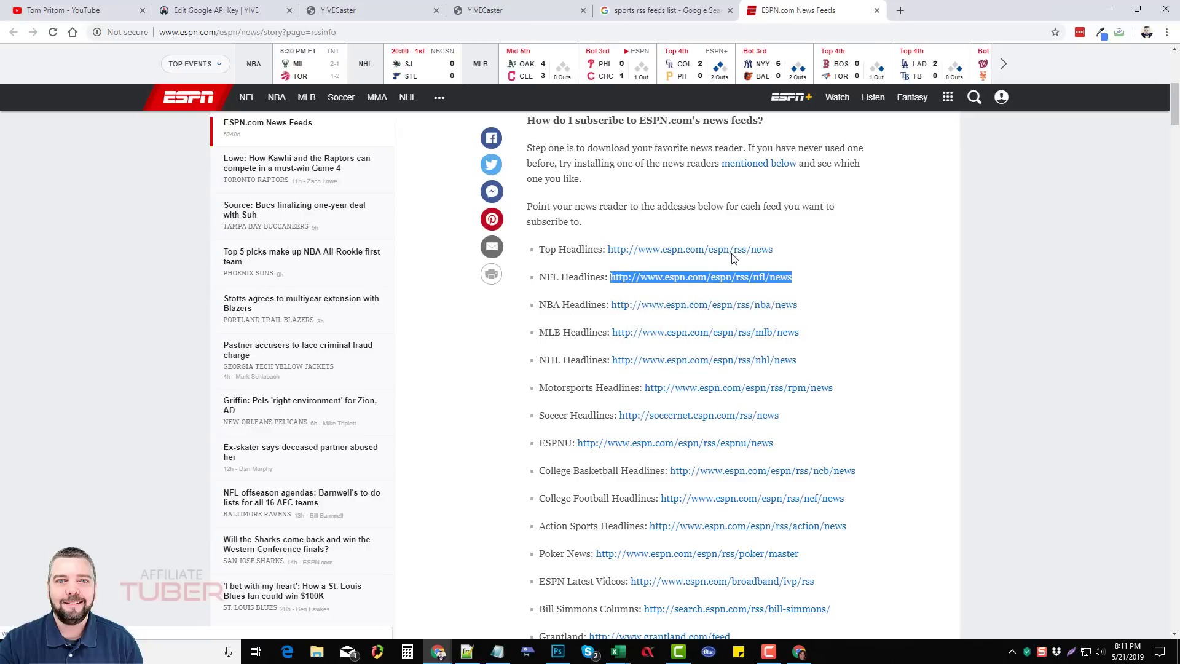
left_click(504, 10)
Paste the ESPN NFL feed into RSS Feed URL and attach the channel's YouTube account
left_click(437, 272)
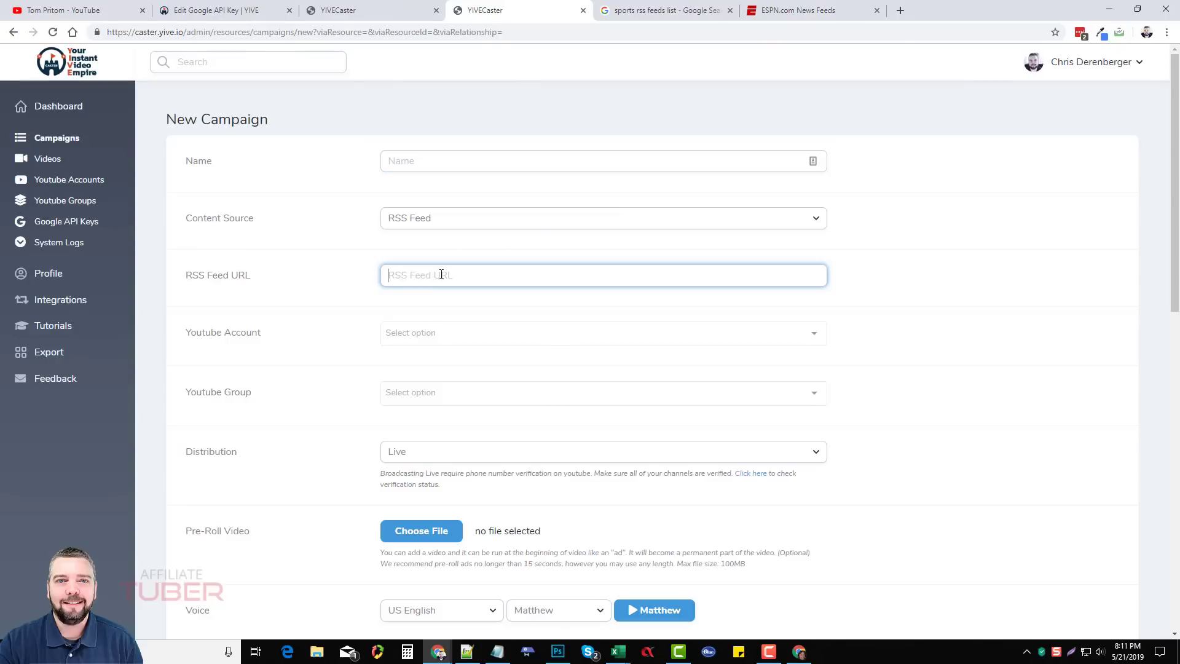
right_click(453, 272)
left_click(473, 345)
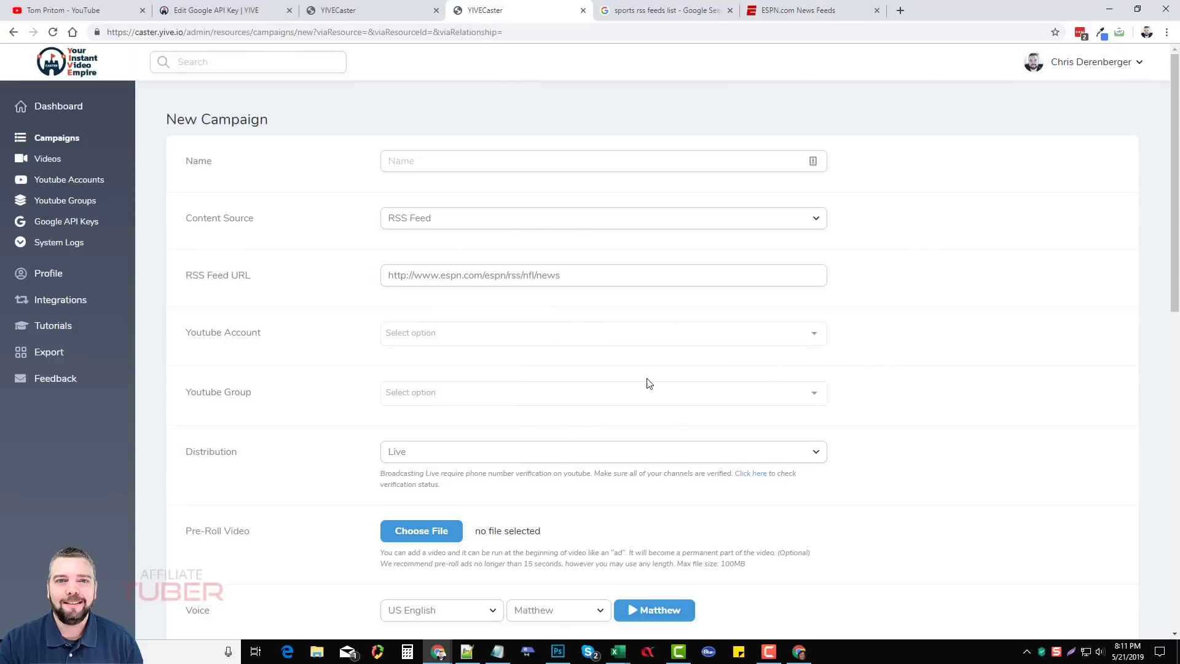
left_click(594, 337)
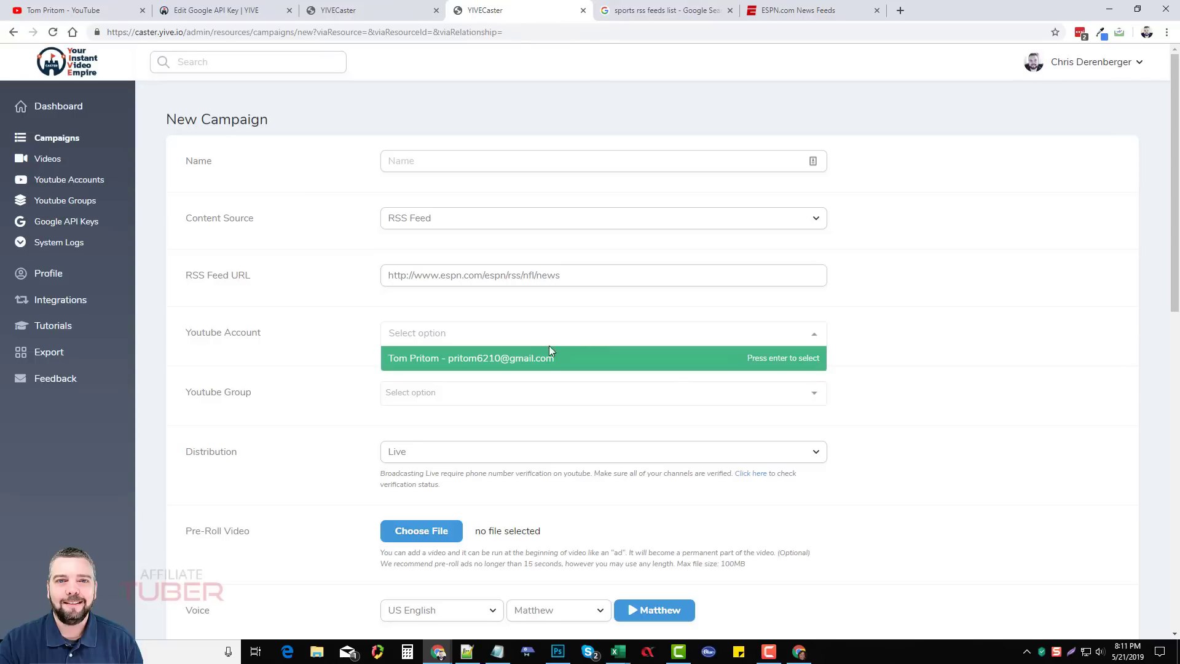
left_click(467, 362)
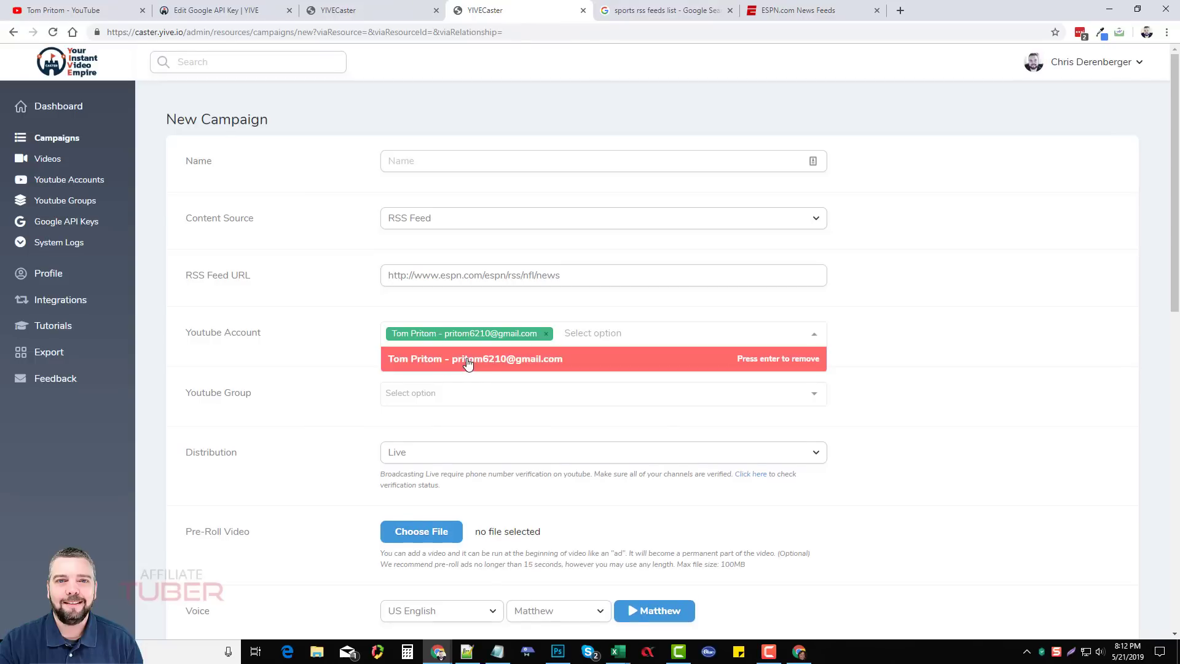
left_click(911, 330)
scroll(381, 406, "down", 3)
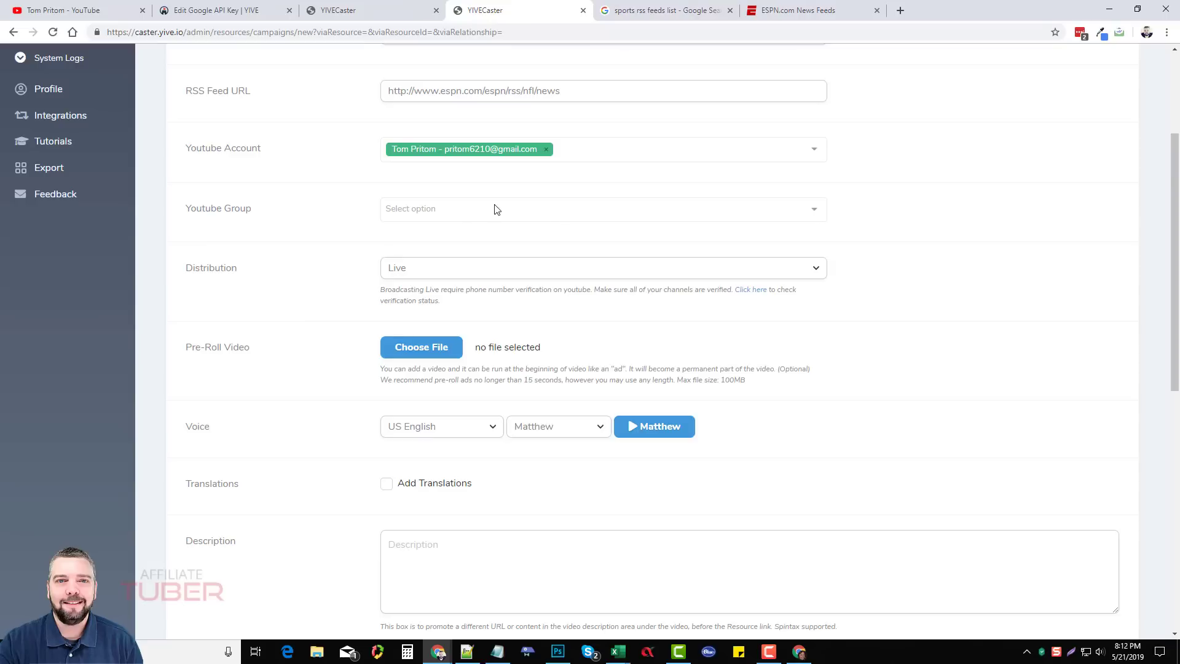
Set the campaign's Distribution to Upload instead of Live
left_click(423, 271)
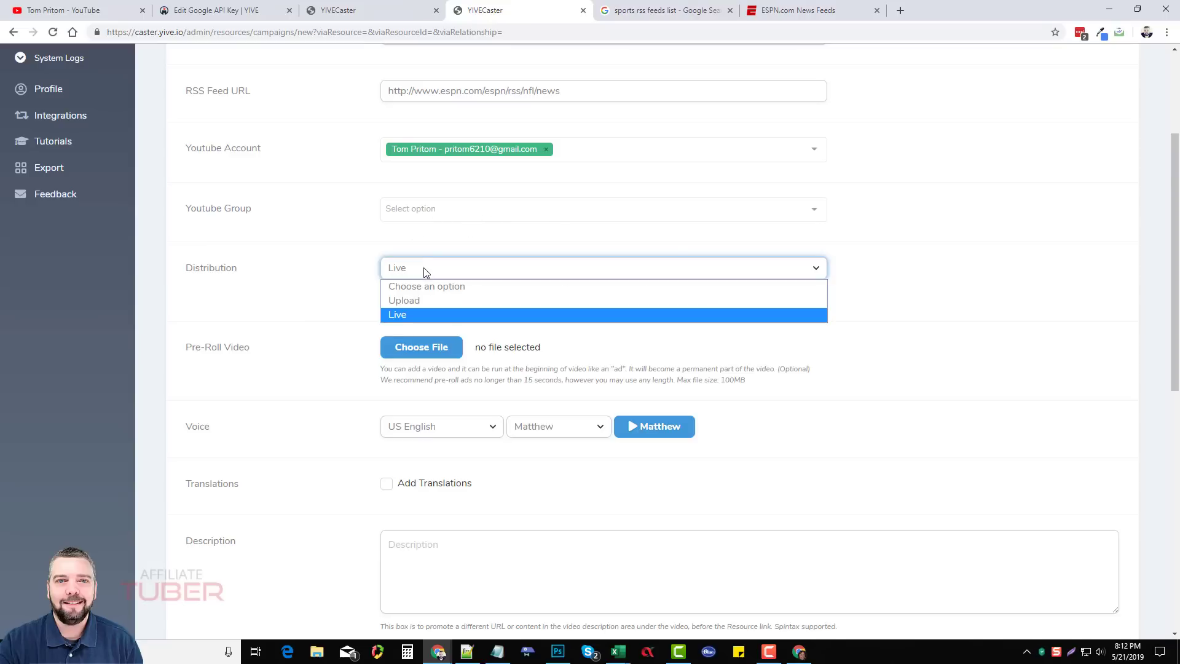
left_click(418, 301)
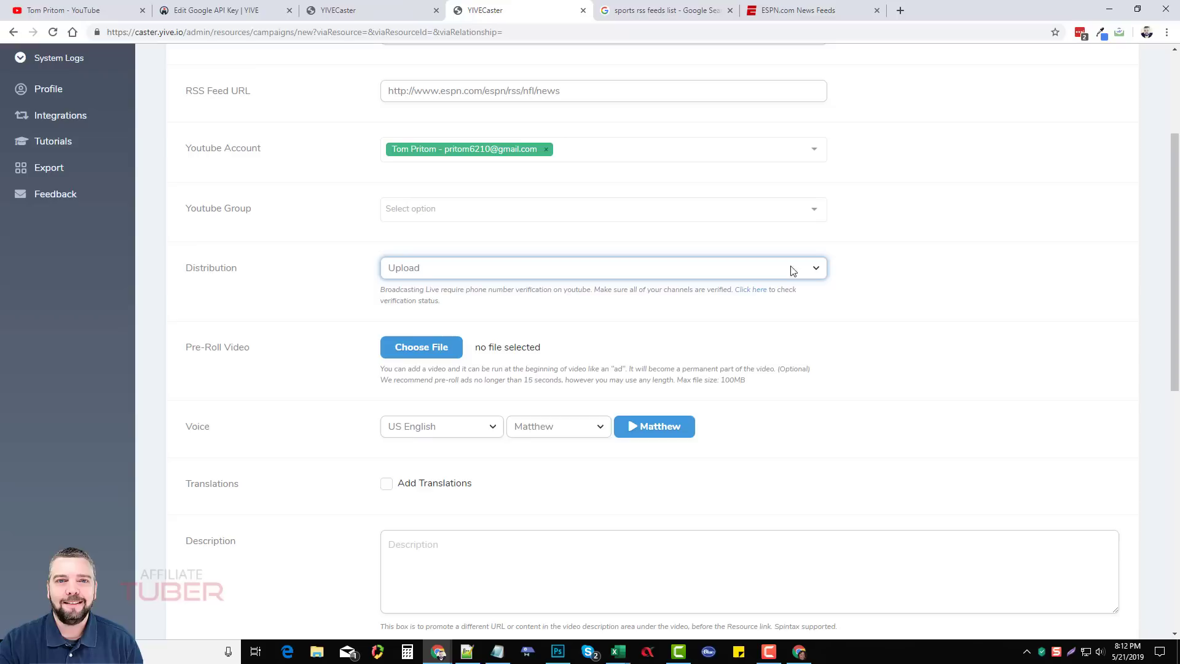
left_click(902, 274)
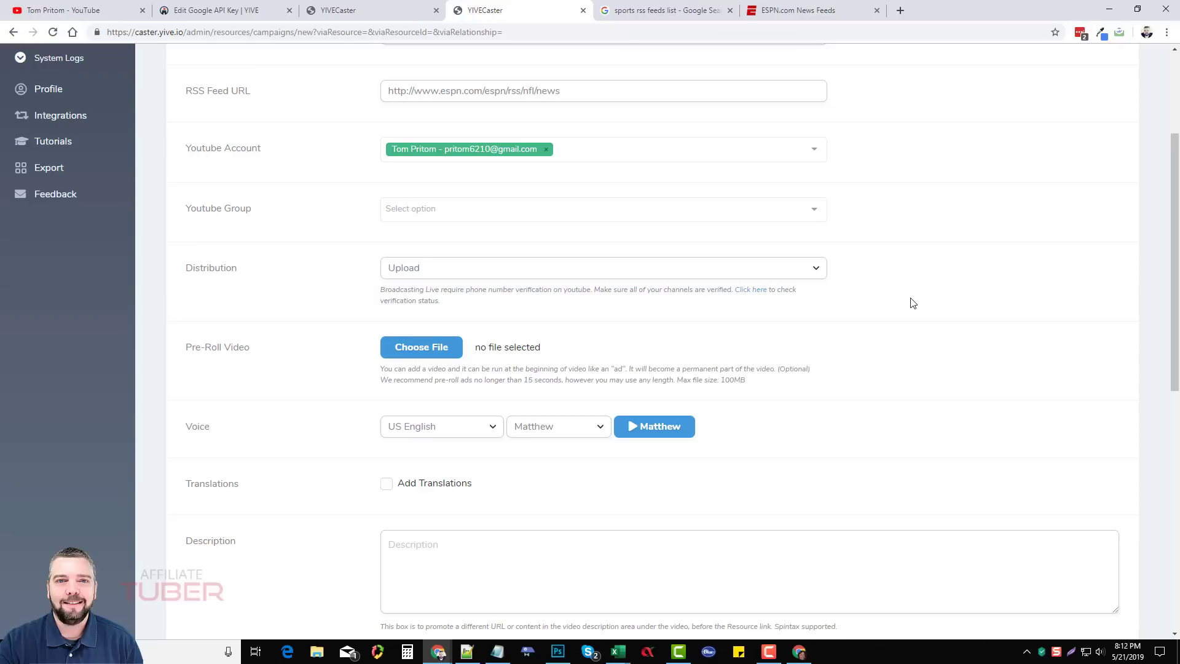
scroll(594, 312, "down", 2)
scroll(594, 307, "up", 5)
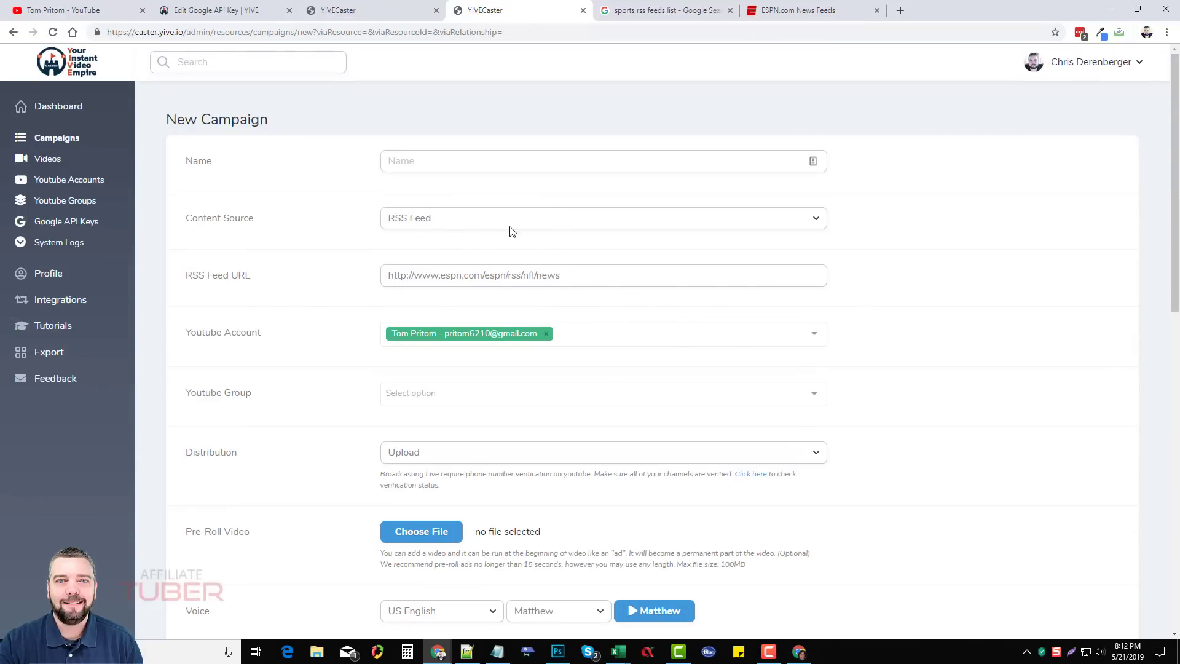
Close the Google and ESPN tabs and highlight the sample RSS feed URL on the form
left_click(729, 10)
left_click(730, 11)
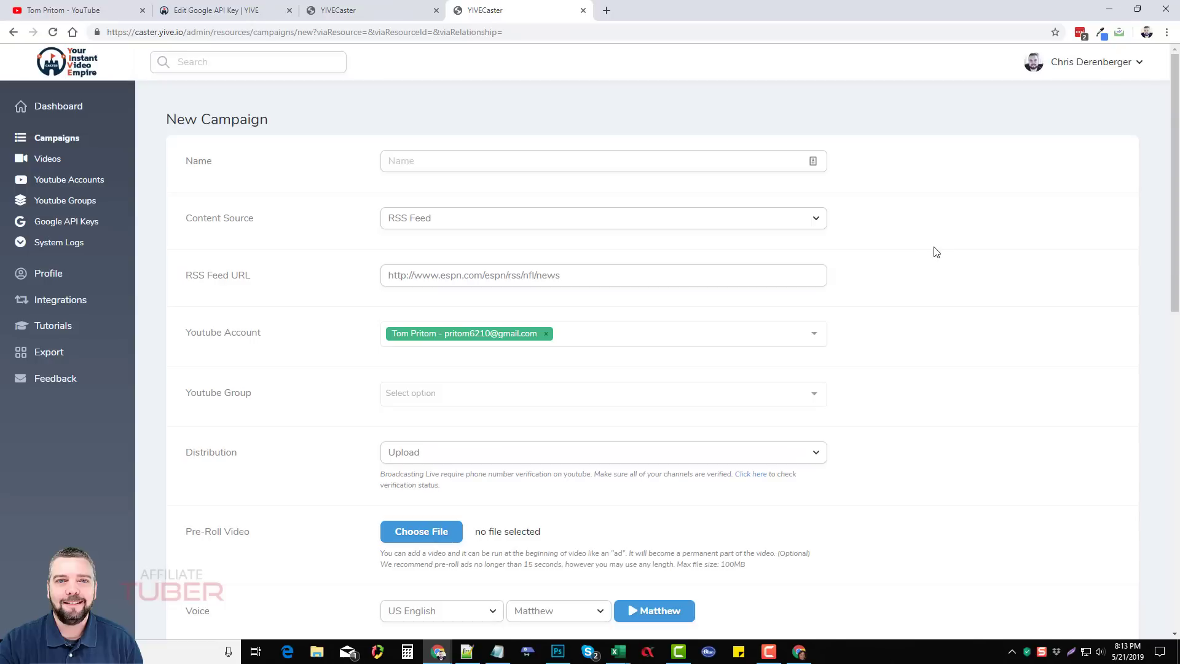
left_click_drag(587, 275, 385, 275)
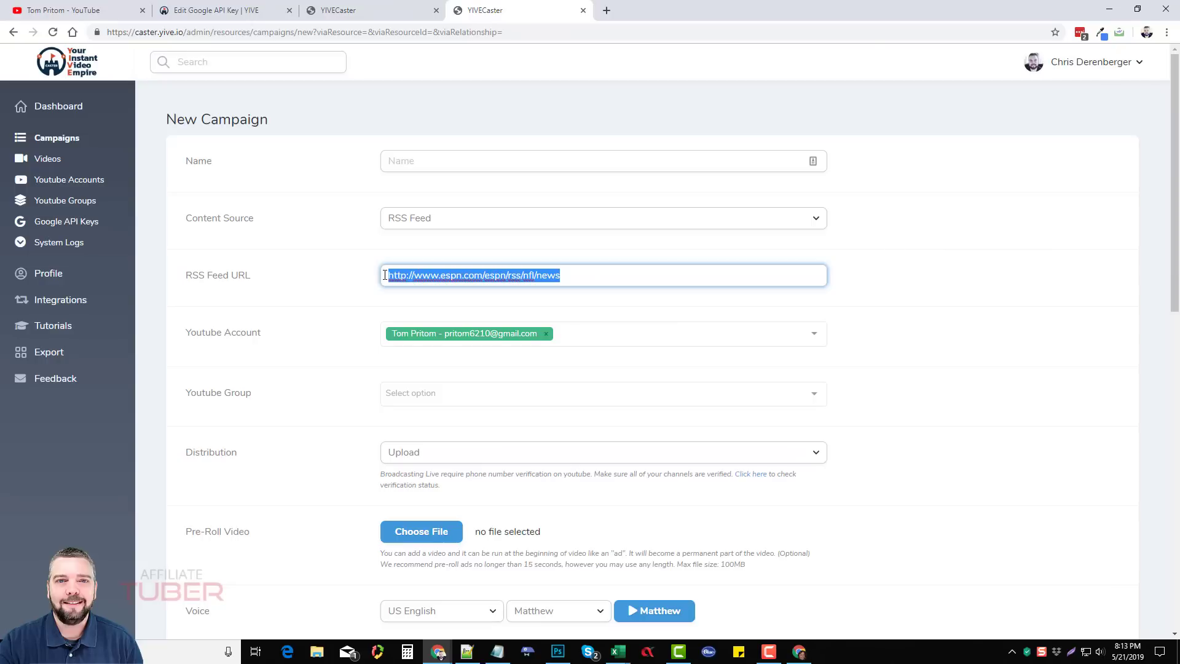
left_click(570, 275)
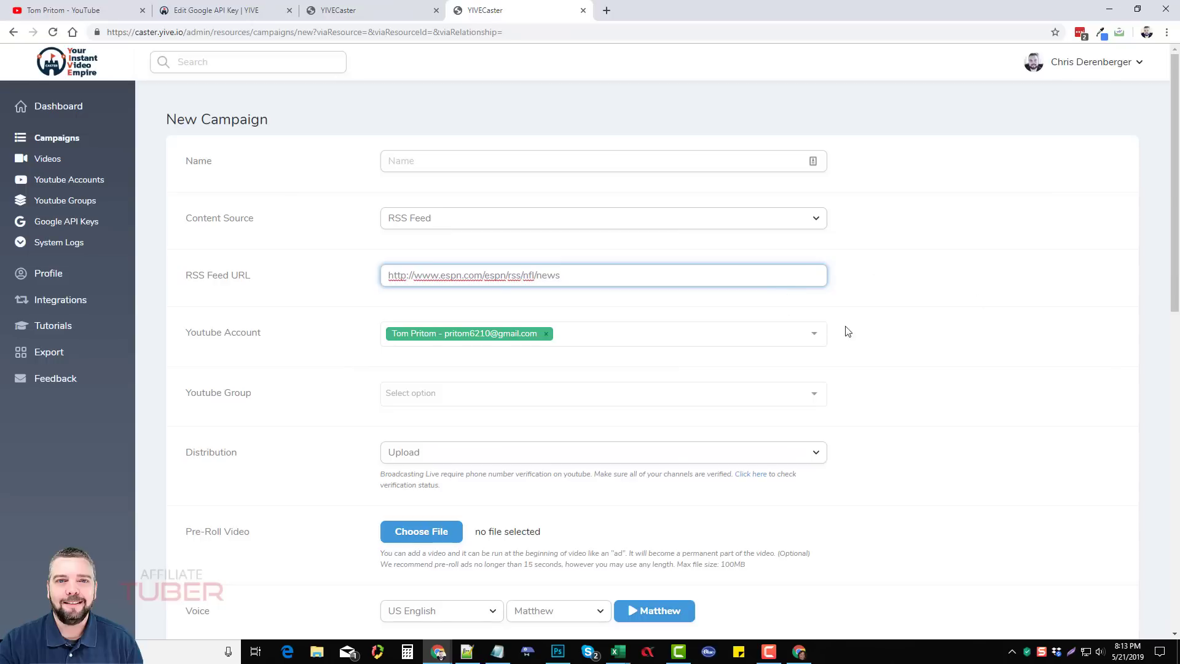
left_click(922, 315)
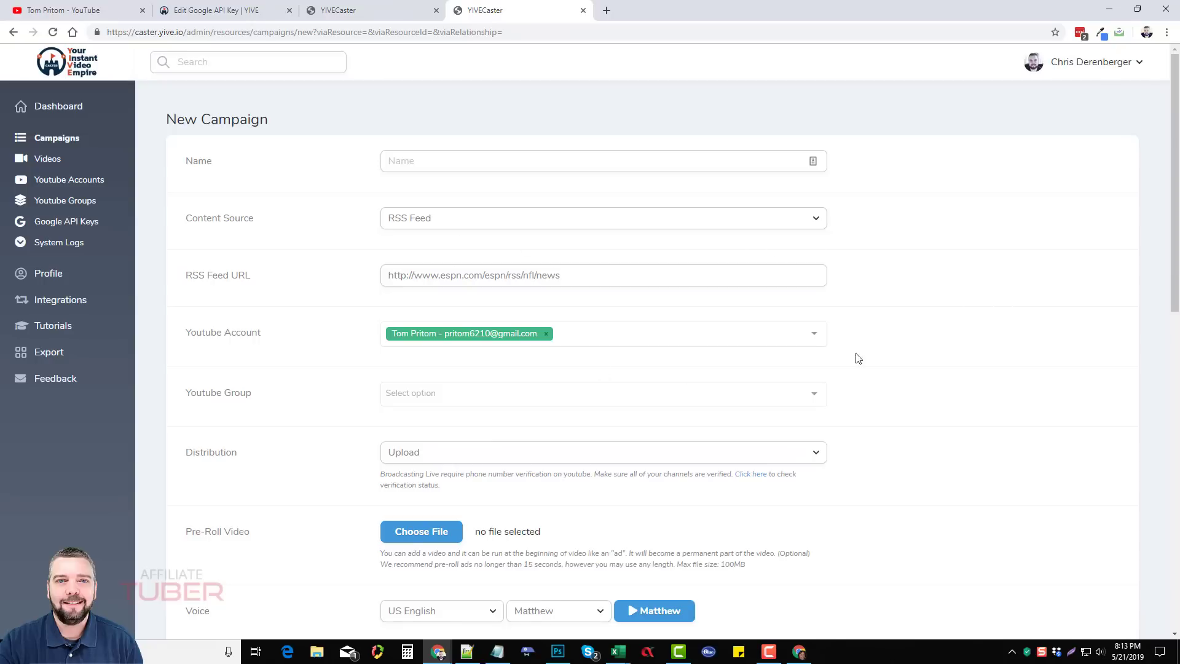
Set Content Source to Keyword with the keyword 'projectors'
left_click(498, 220)
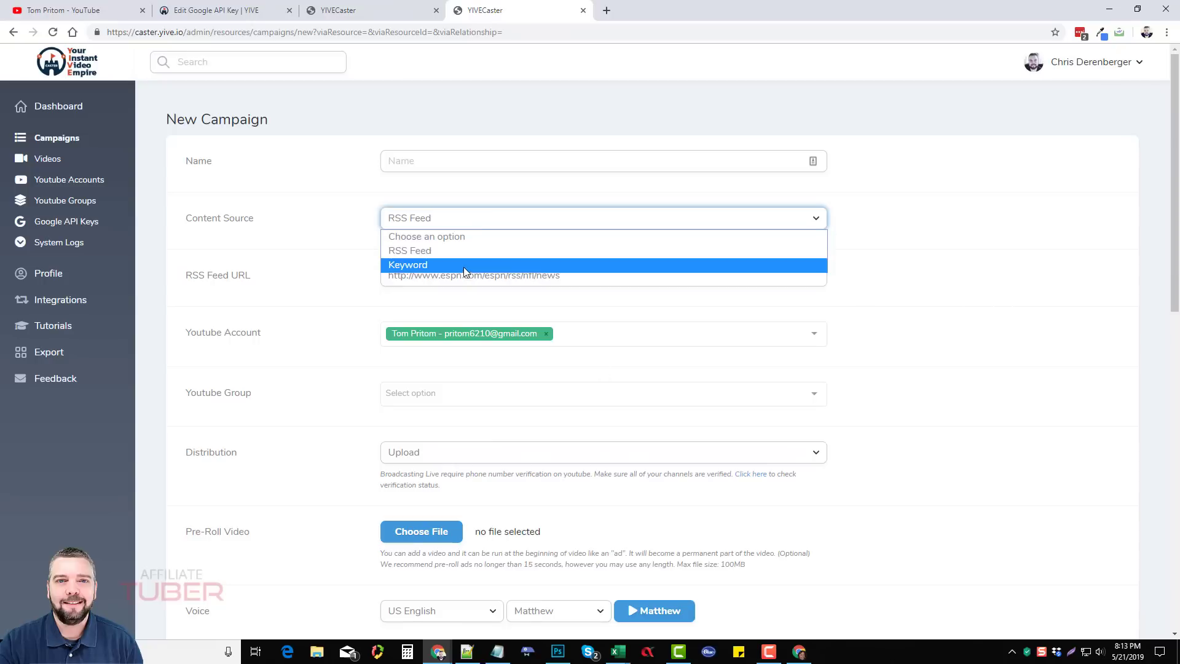
left_click(440, 263)
left_click(449, 288)
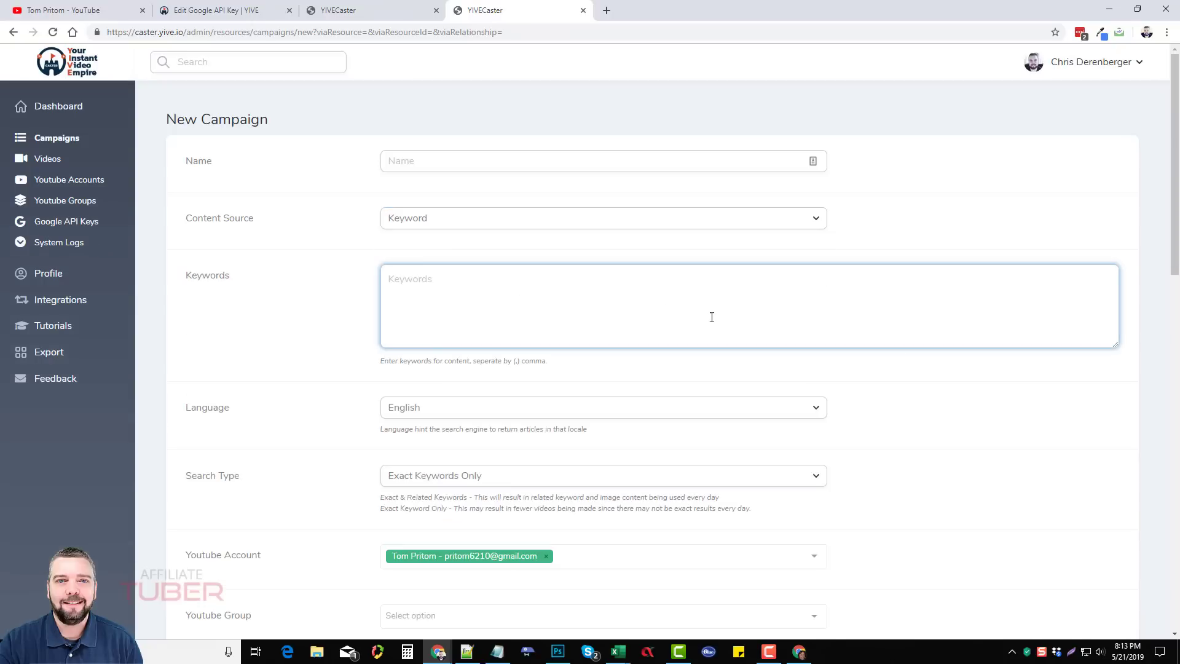
type("projectors")
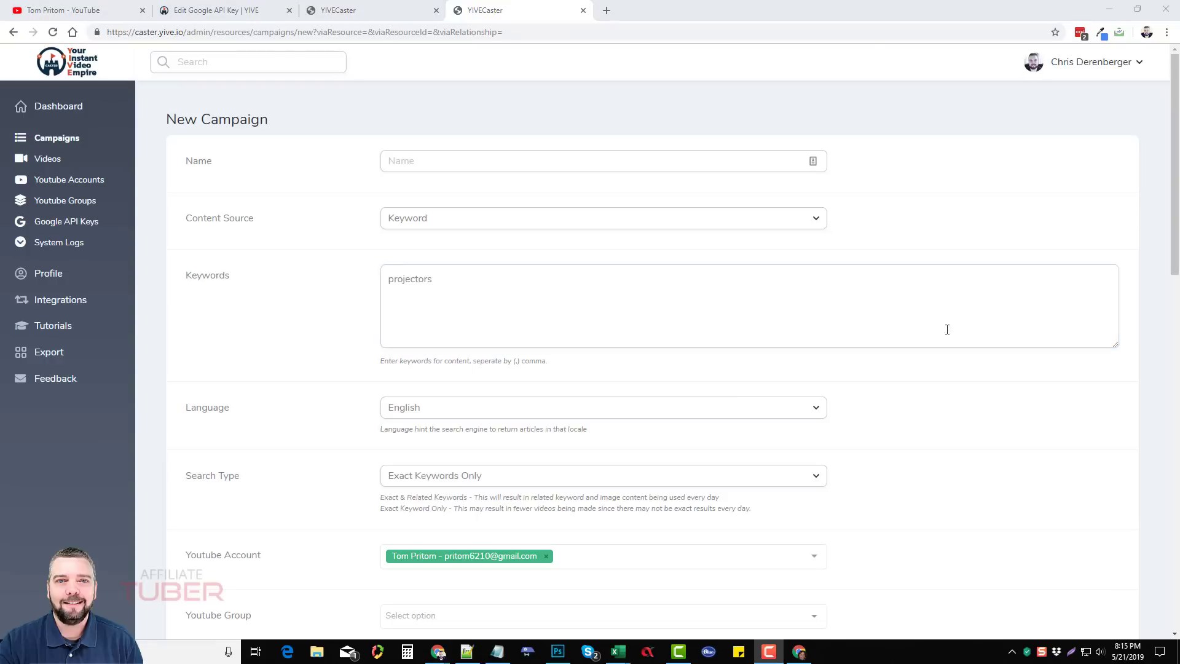
left_click(487, 290)
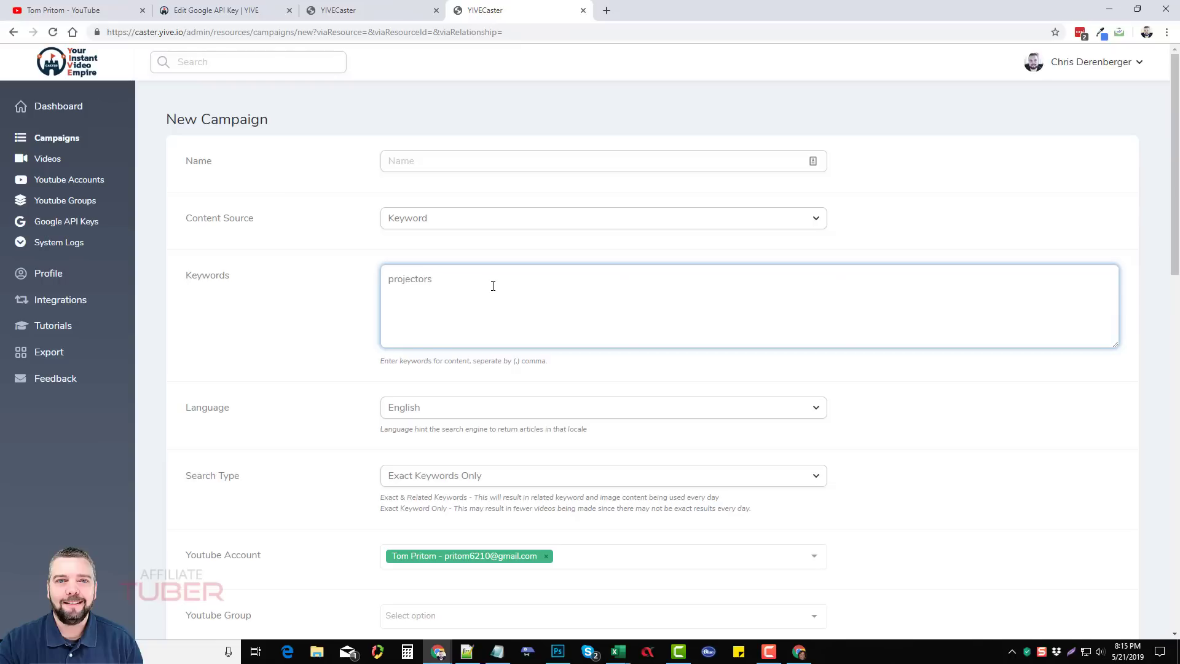
left_click_drag(430, 280, 371, 288)
Name the campaign 'Projectors'
left_click(444, 162)
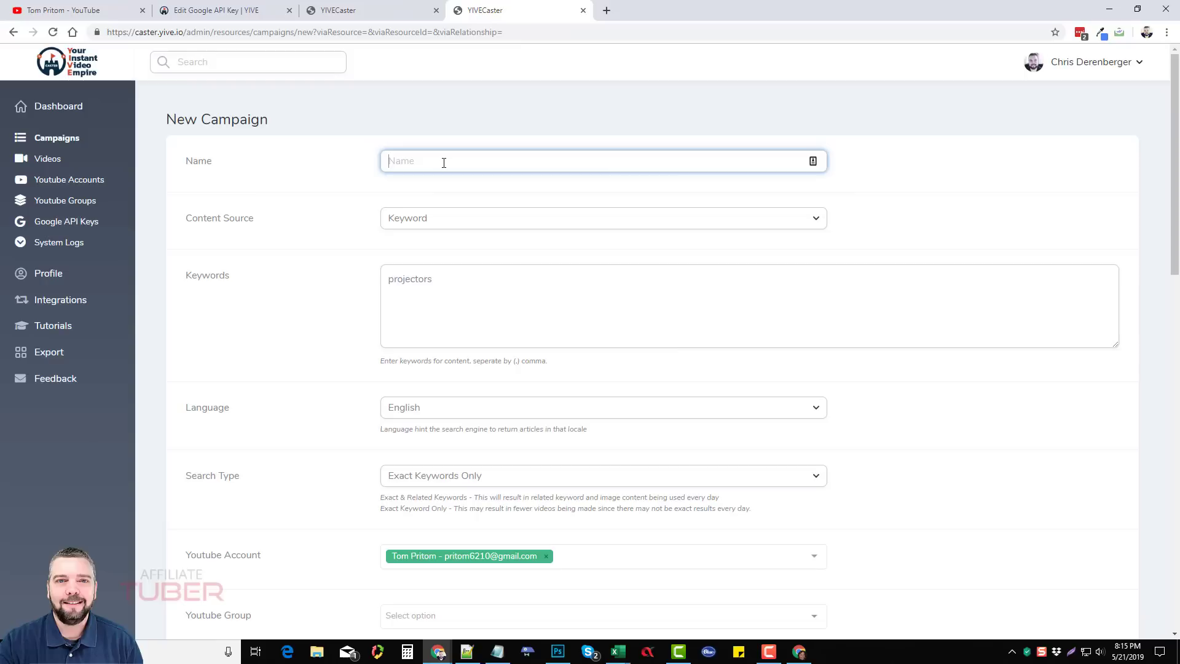
type("Projectors")
scroll(350, 412, "down", 3)
left_click(432, 229)
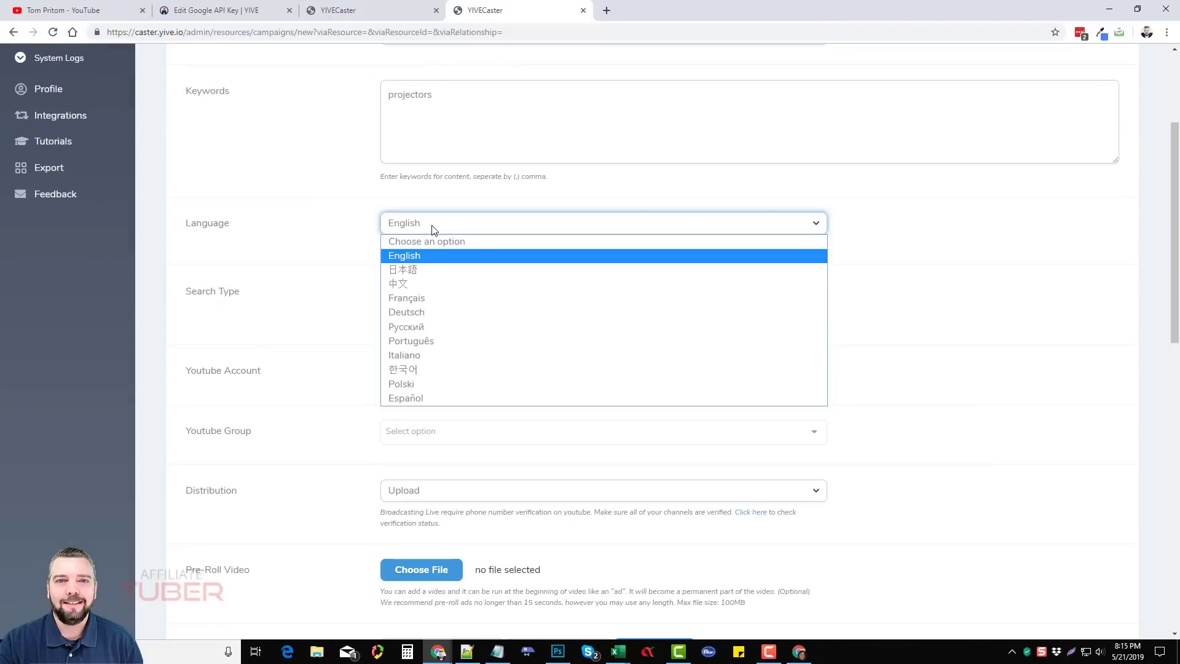
left_click(342, 210)
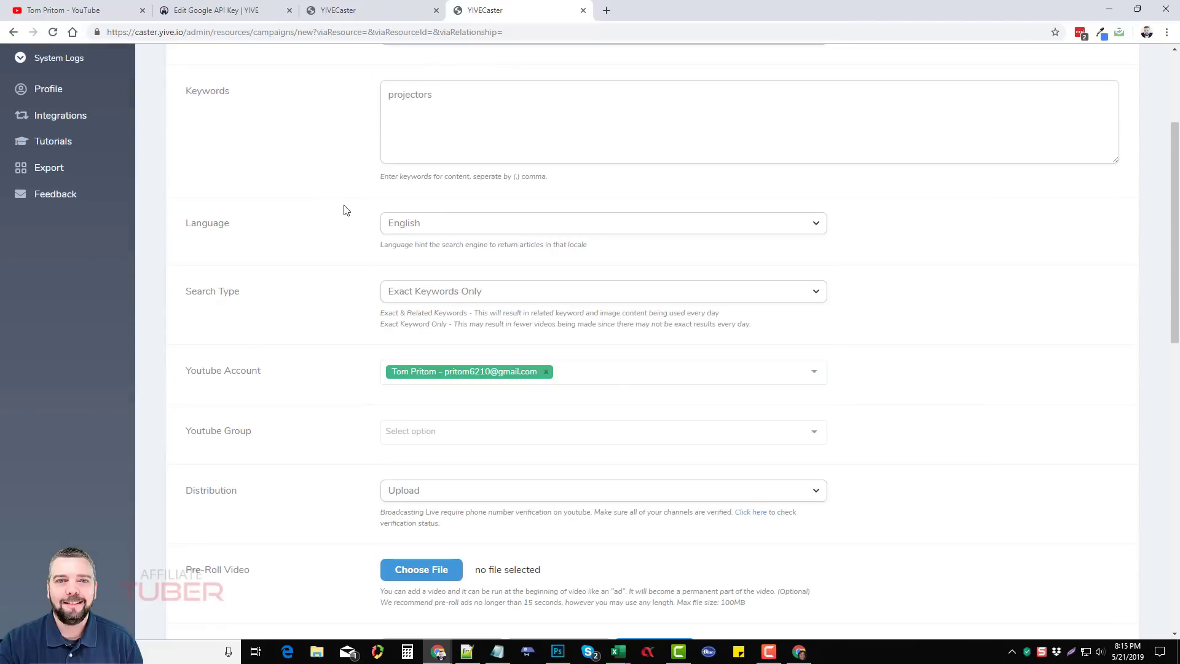
left_click(434, 294)
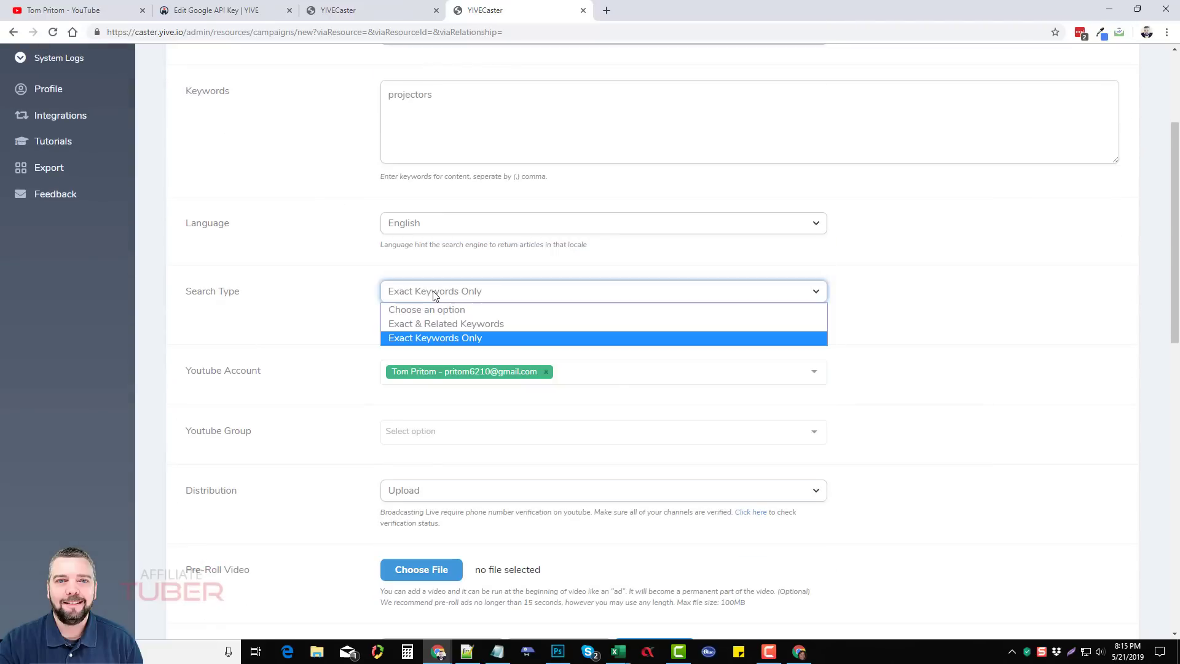
left_click(447, 340)
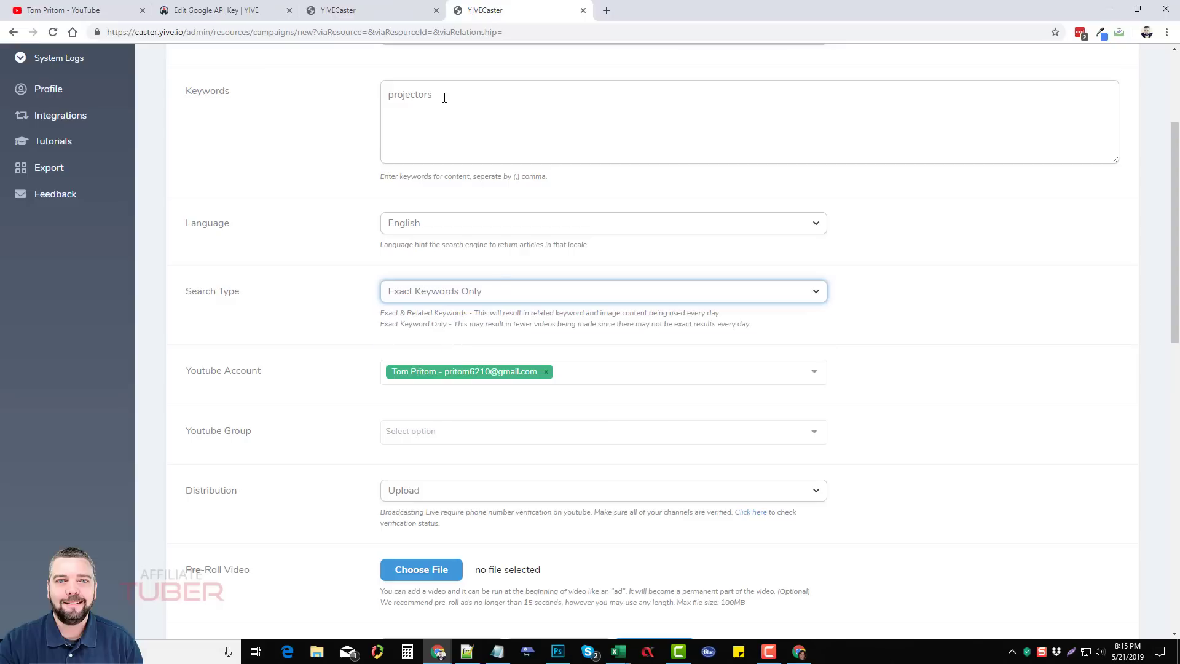
left_click_drag(447, 95, 386, 94)
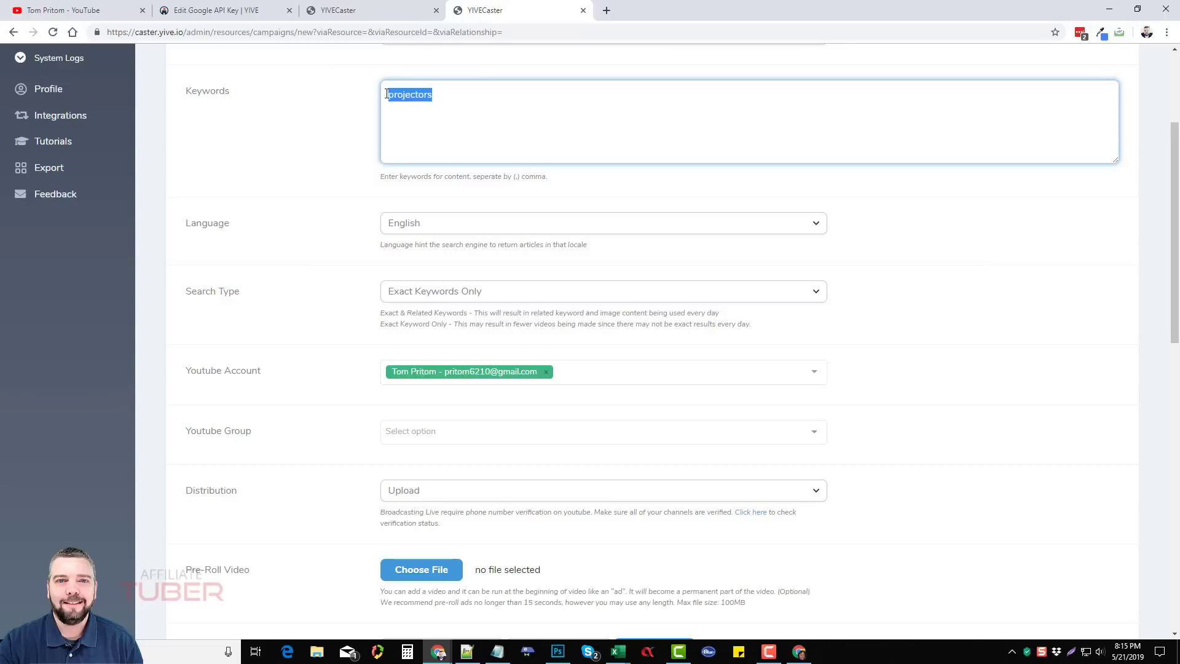
left_click(442, 107)
scroll(342, 302, "down", 2)
scroll(337, 300, "down", 1)
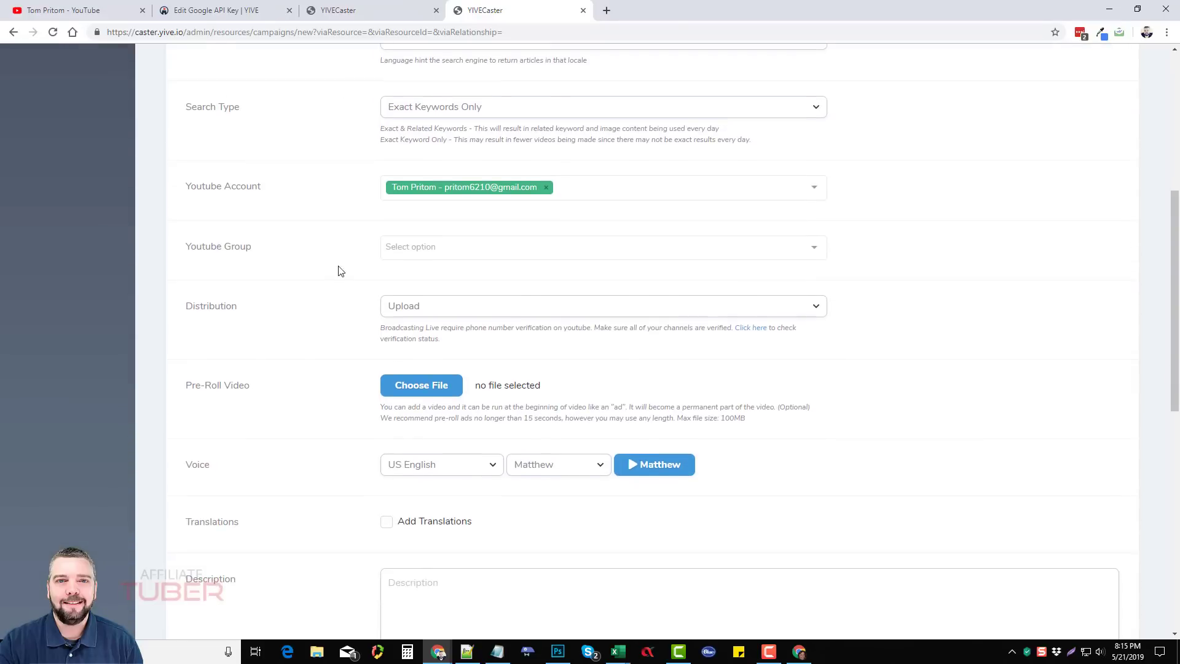
scroll(326, 258, "down", 2)
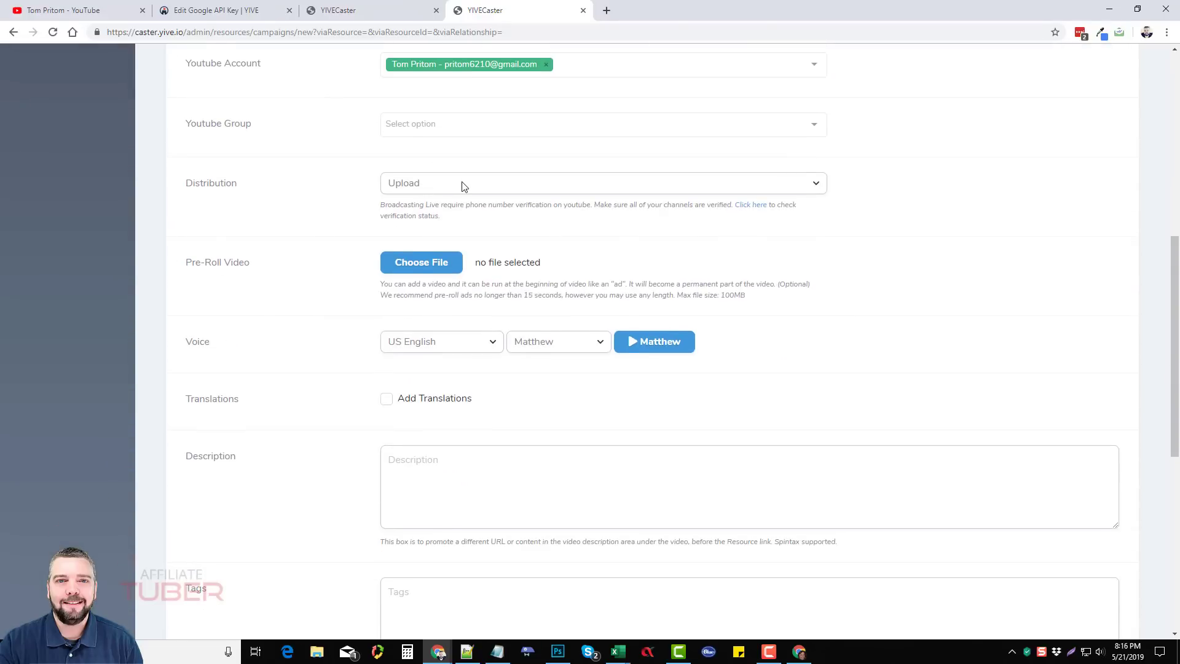
left_click_drag(185, 264, 257, 267)
left_click(267, 272)
Keep the campaign voice as US English with the Matthew narrator
scroll(348, 399, "down", 3)
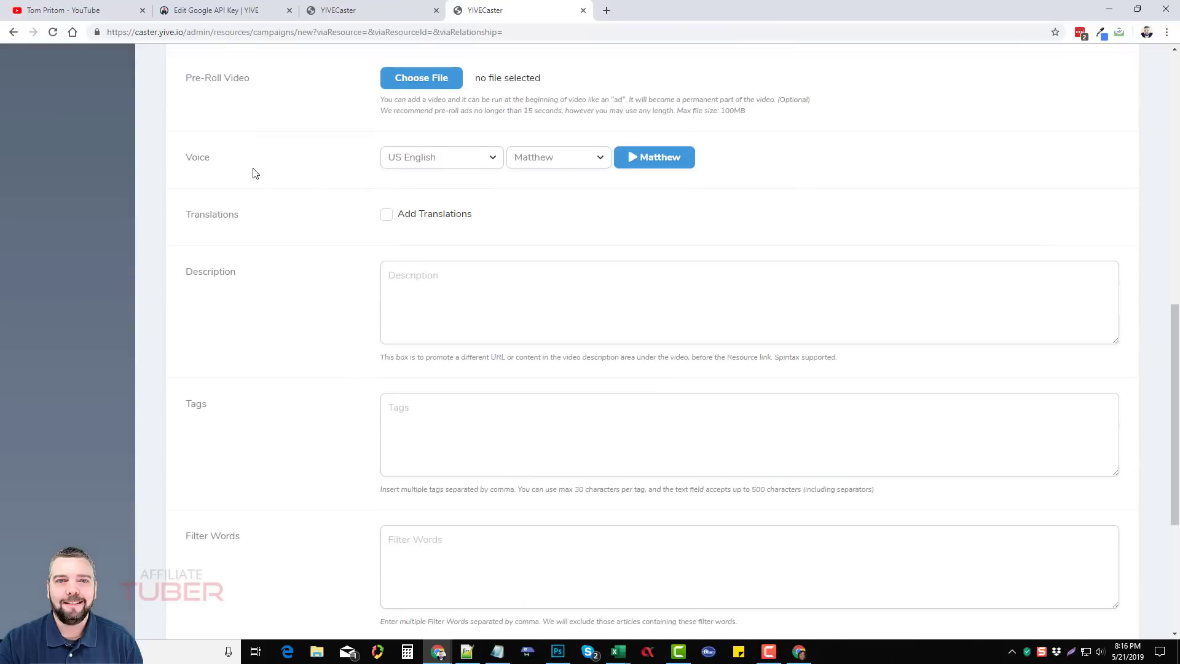
left_click(474, 158)
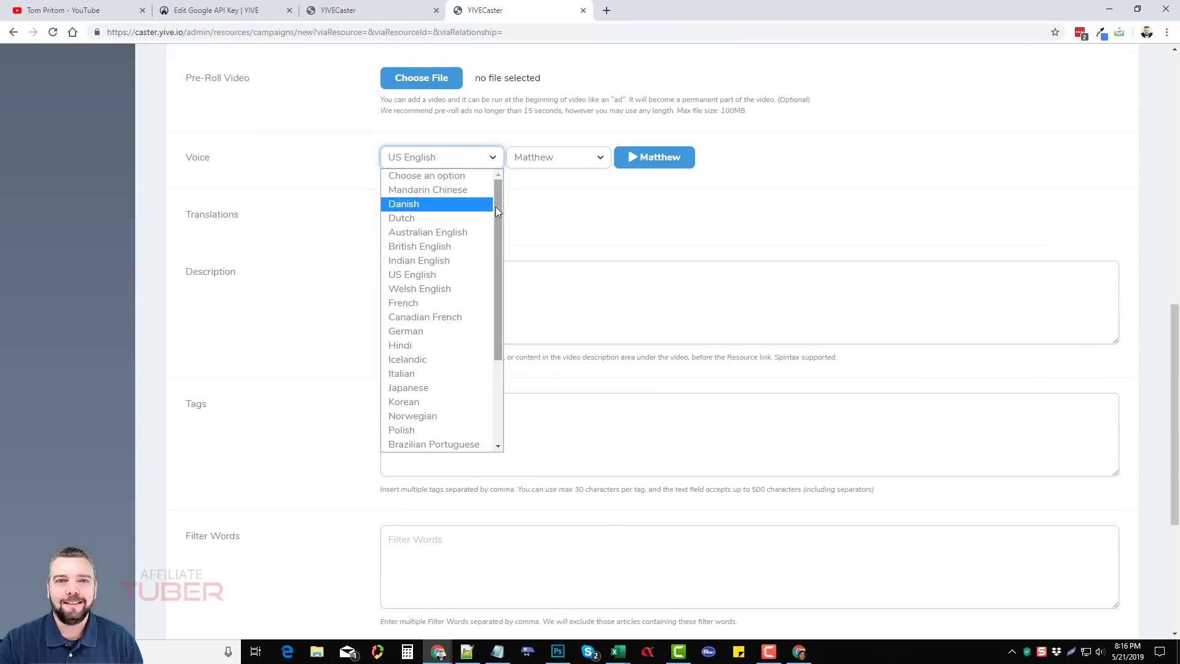
left_click(569, 157)
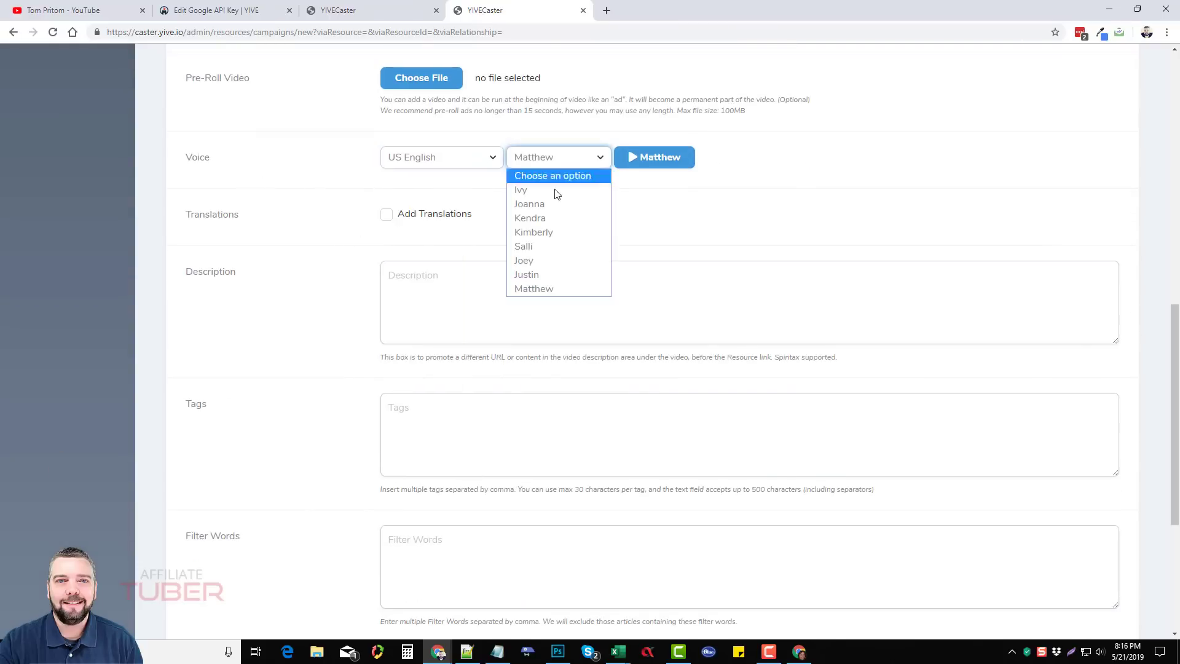
left_click(547, 288)
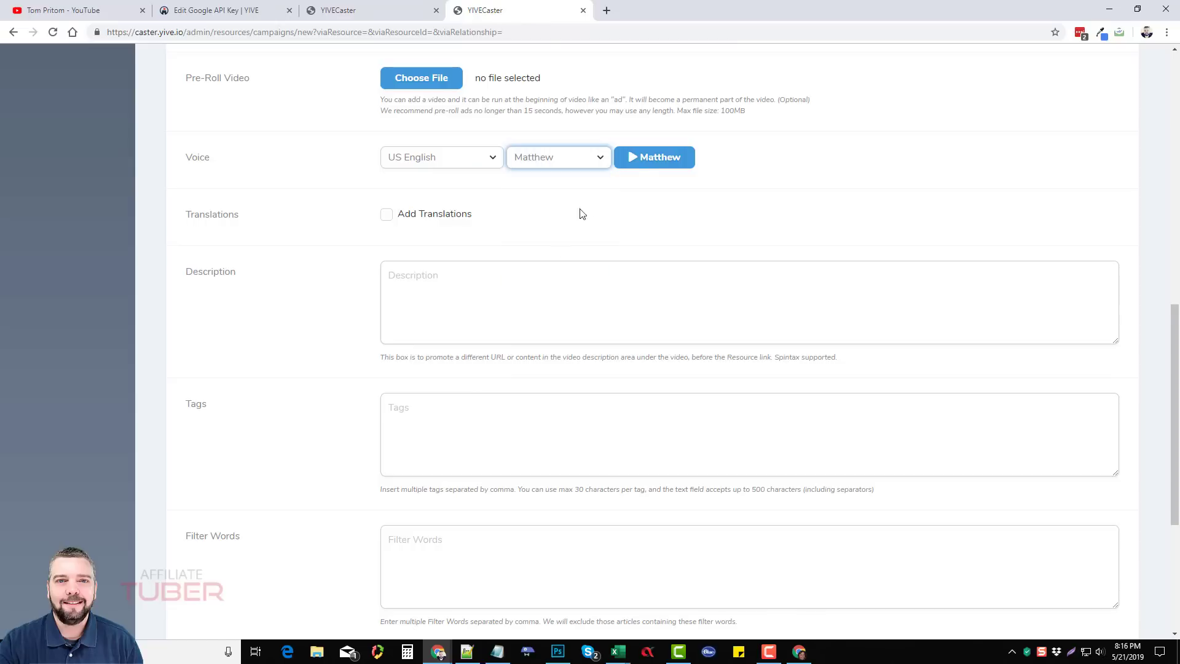
Enable Add Translations and check all translation languages
left_click(387, 215)
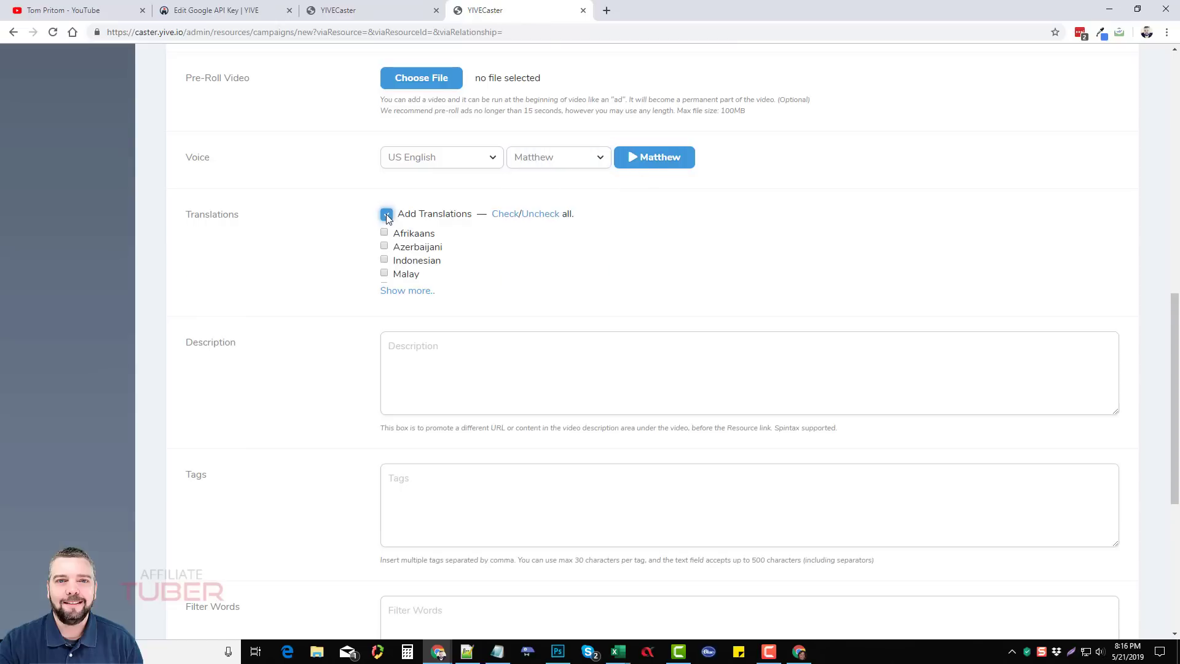
left_click(504, 219)
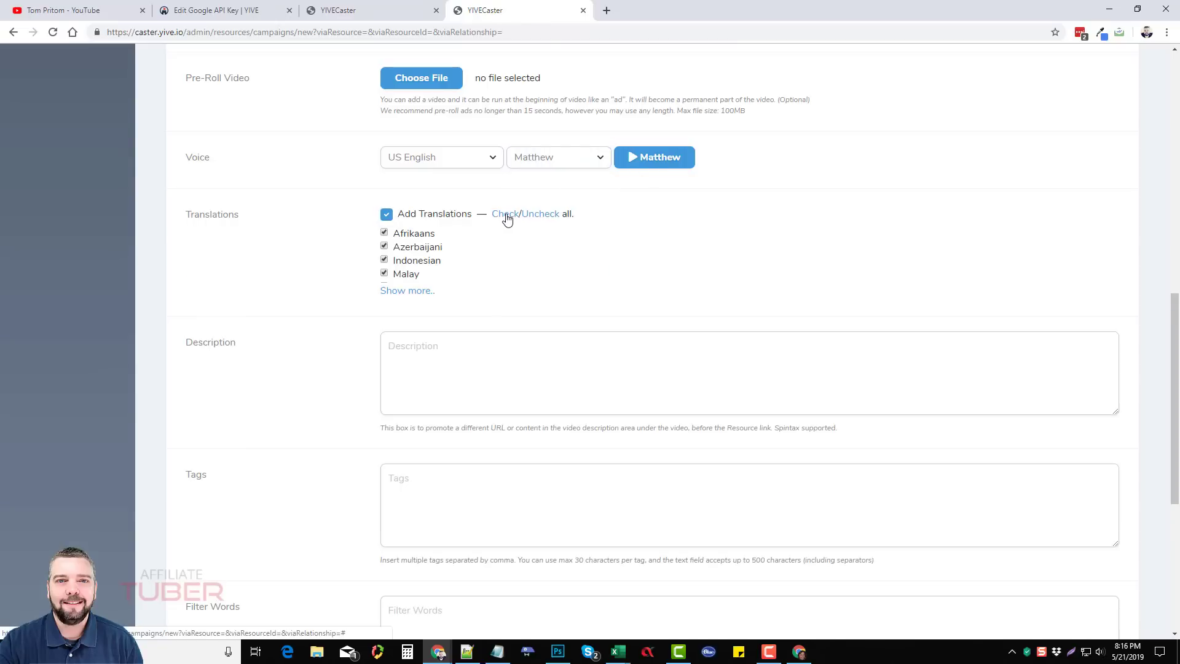
scroll(291, 331, "down", 3)
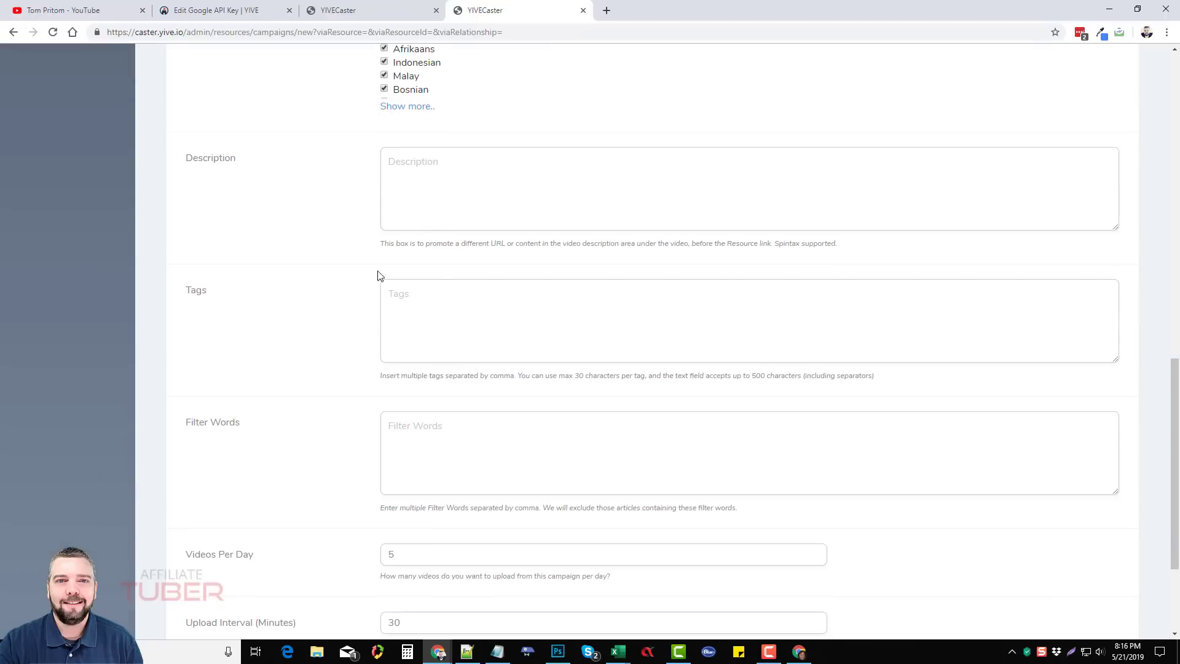
left_click(446, 185)
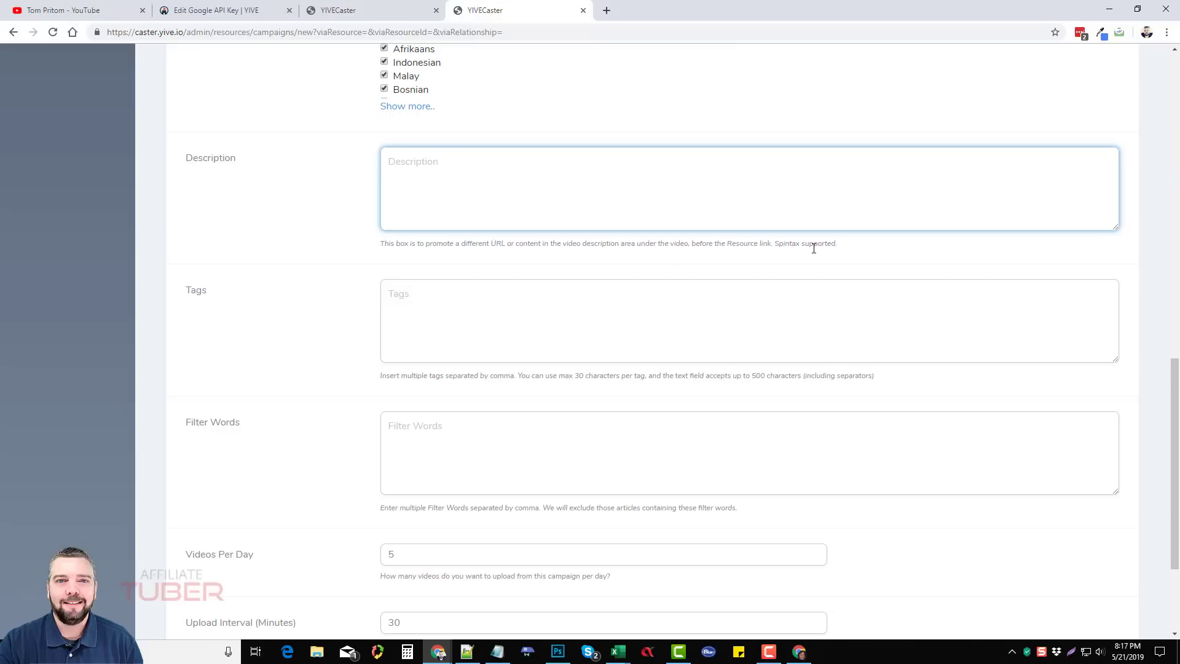
Highlight the Spintax support hint and place the caret in the empty Description box
scroll(705, 316, "up", 2)
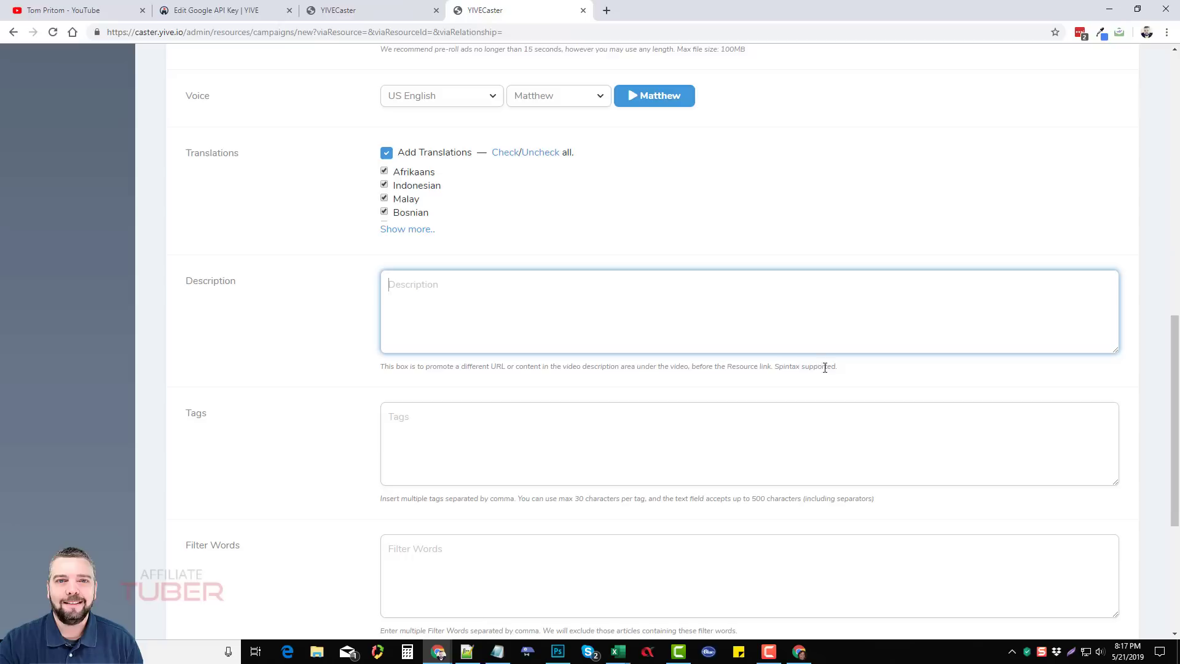
left_click_drag(775, 365, 801, 365)
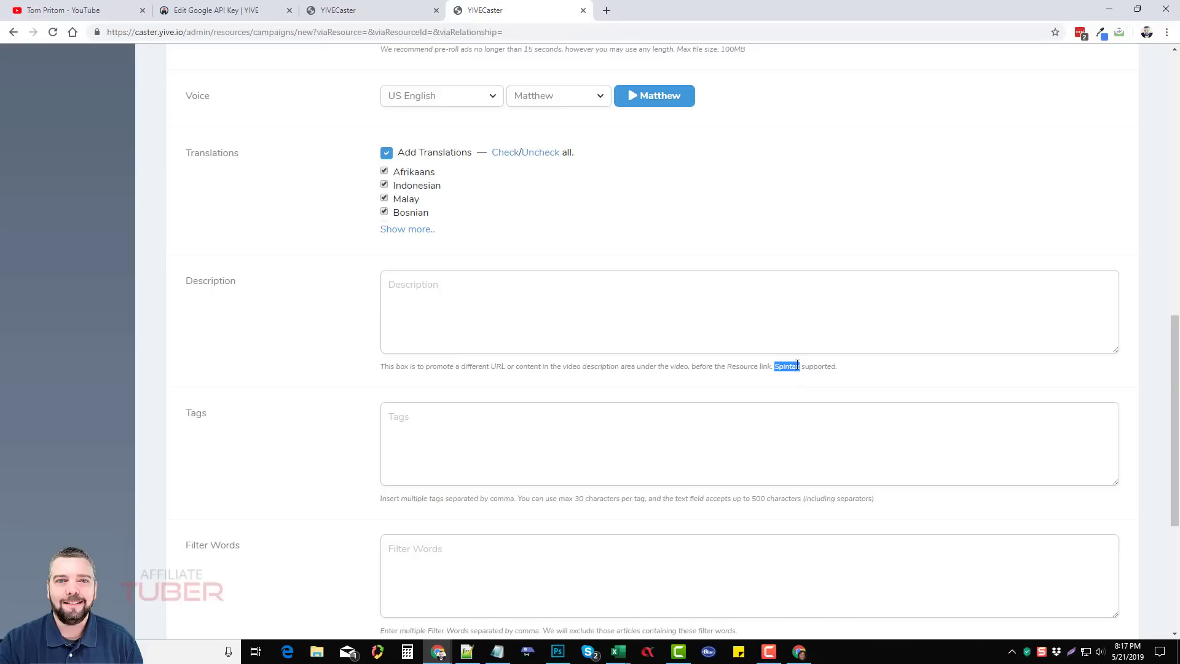
left_click(796, 323)
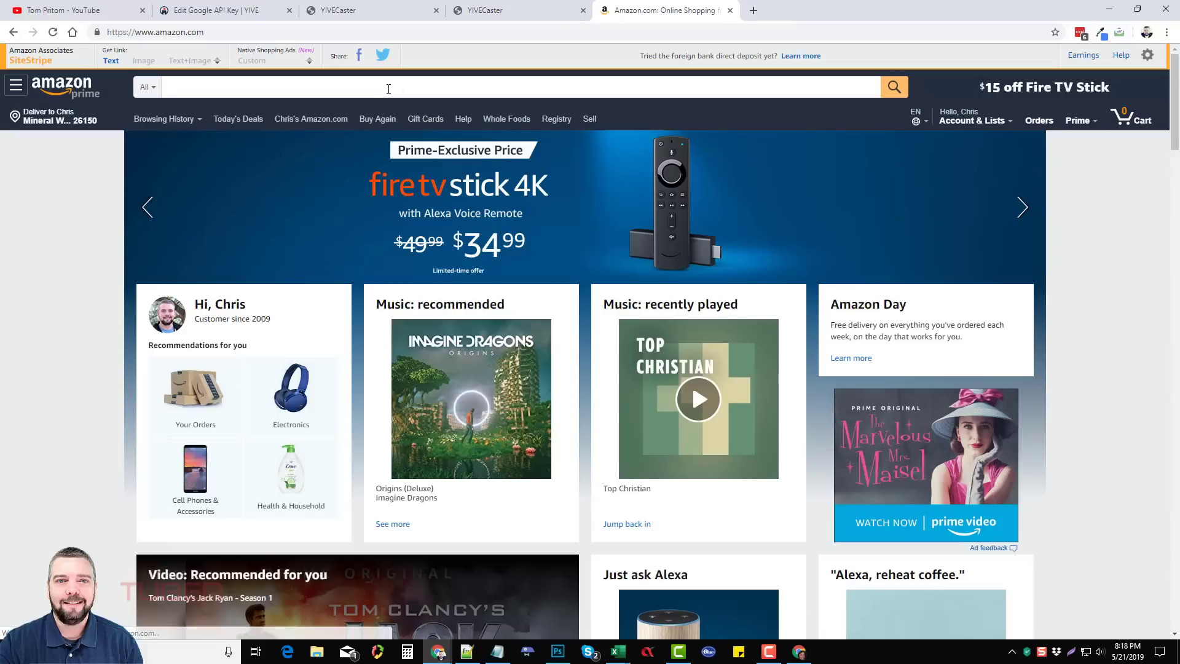
Search Amazon for 'projectors'
left_click(389, 89)
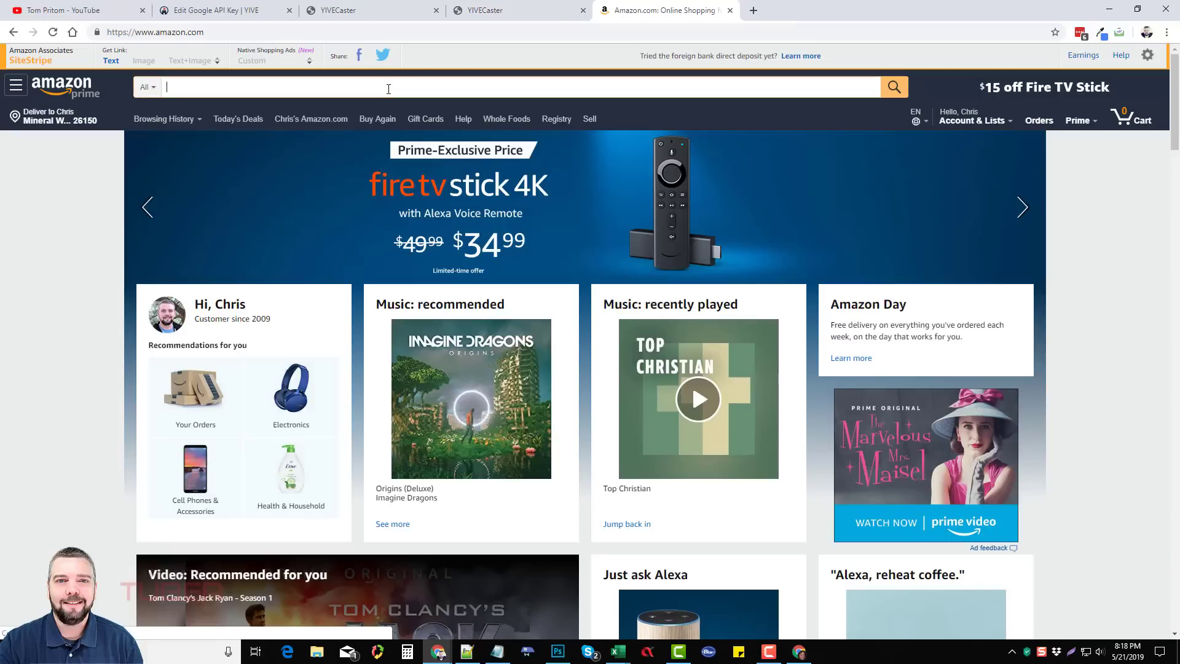
type("projectors")
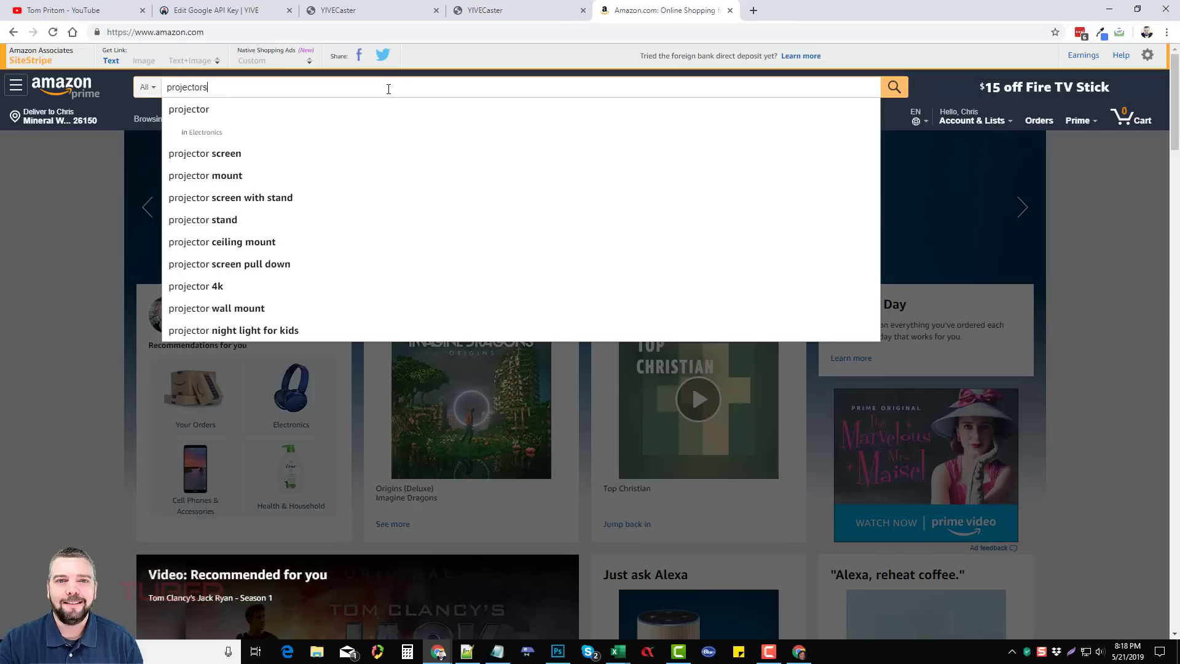
key("Return")
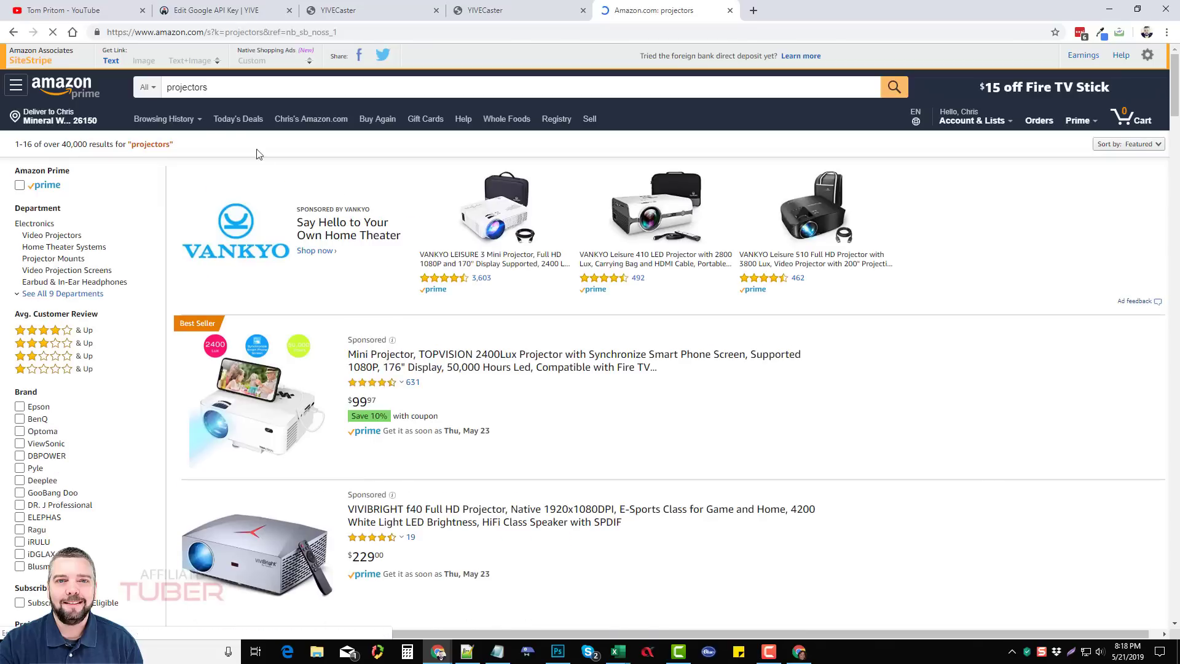
Copy the SiteStripe short text link for the projectors results and return to YIVECaster
left_click(111, 60)
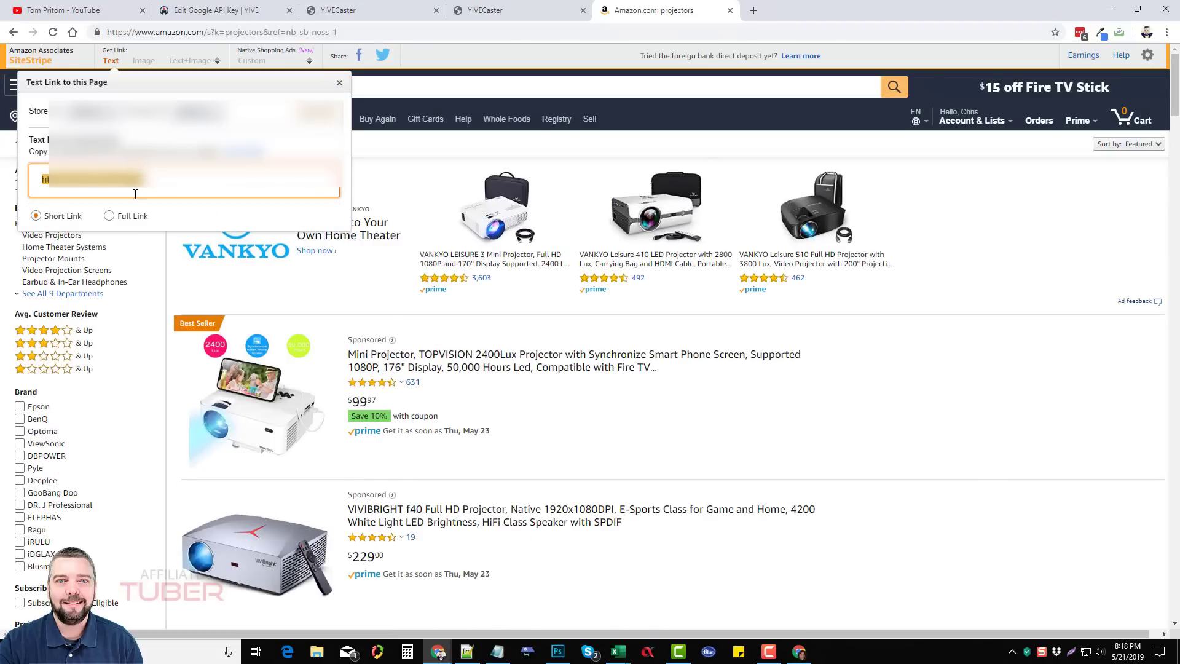
right_click(130, 182)
left_click(151, 189)
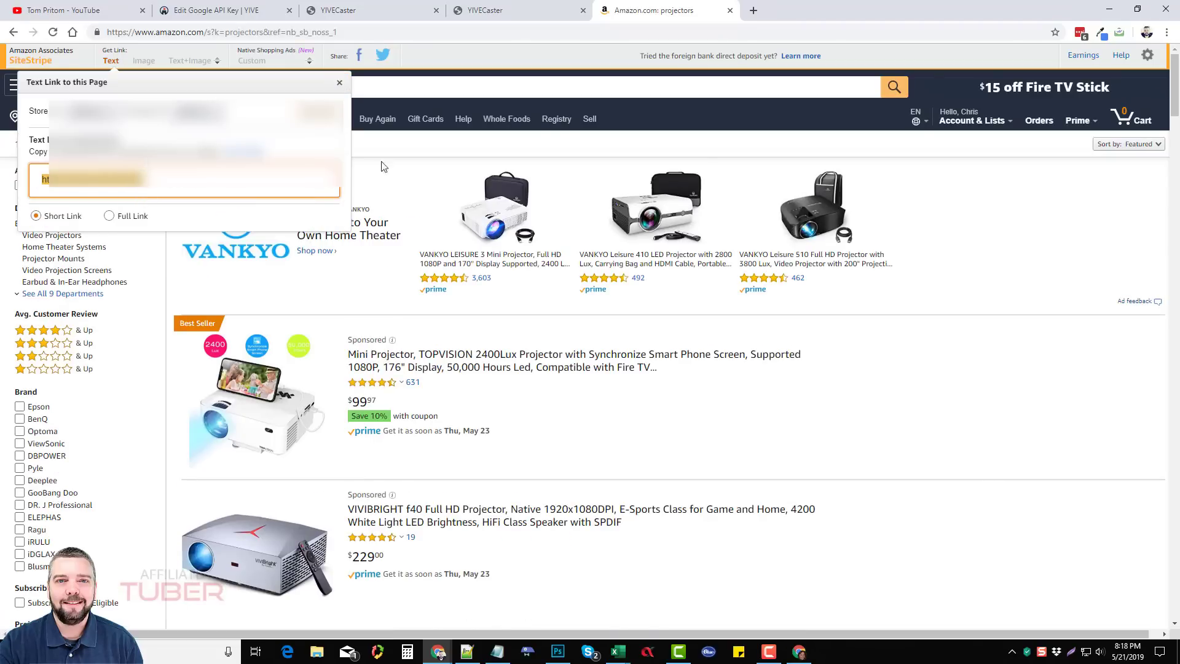
left_click(497, 10)
Make the Description read 'Check pricing:', the pasted Amazon short link, then ' -'
right_click(427, 275)
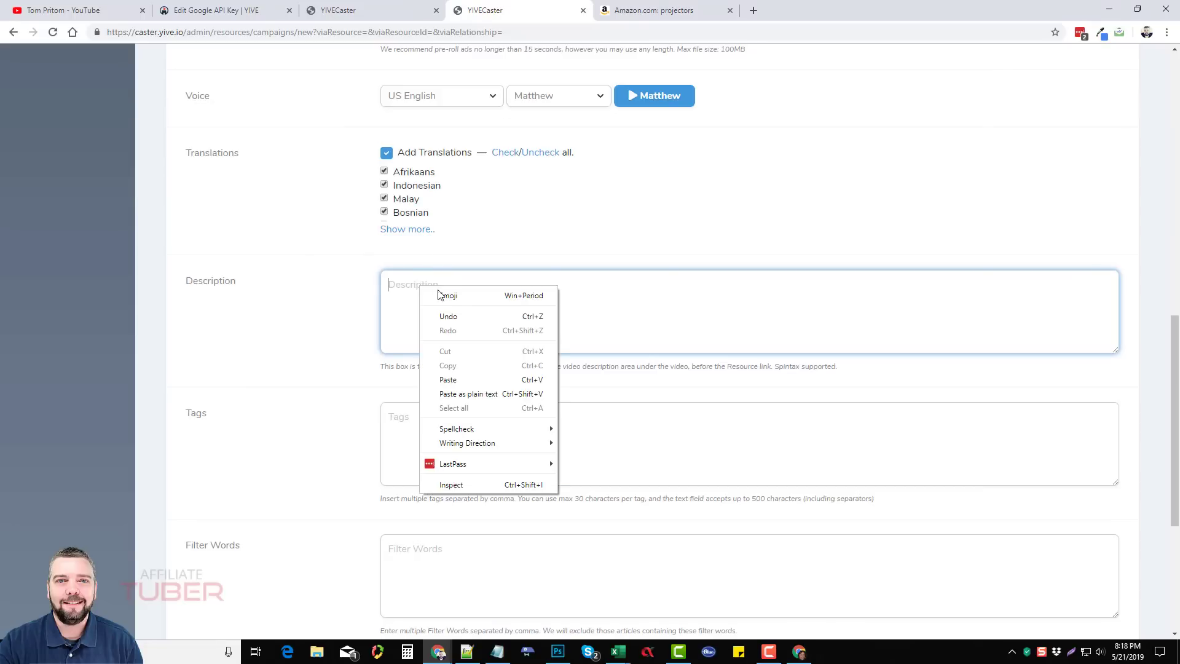
left_click(444, 378)
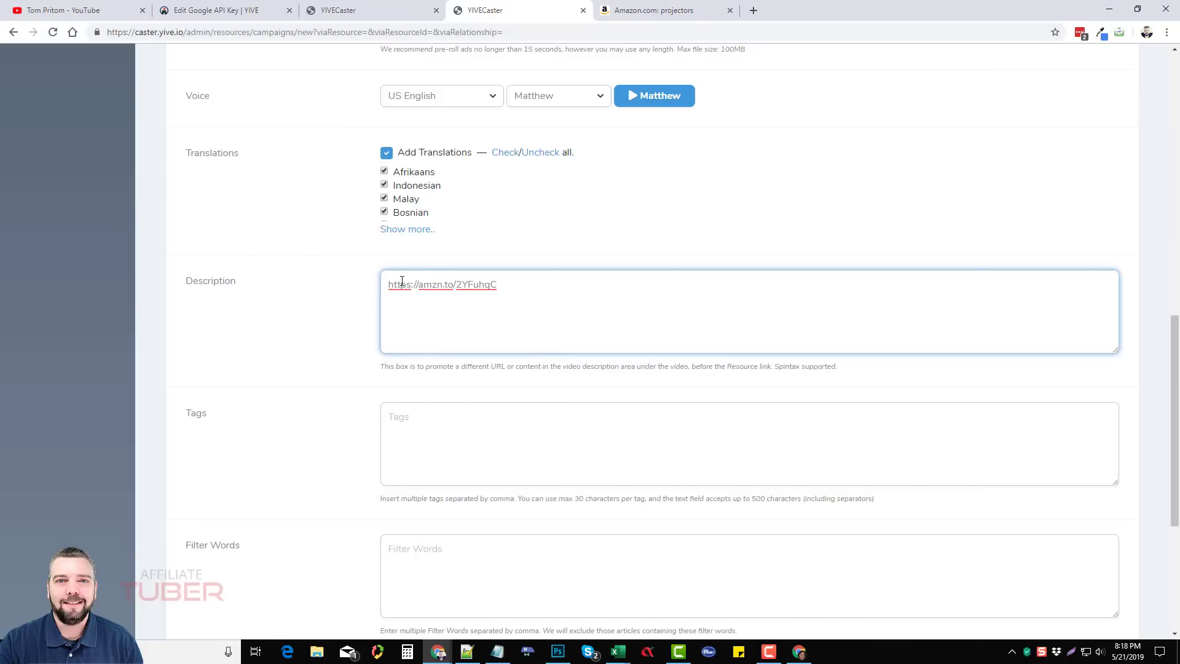
type("Check")
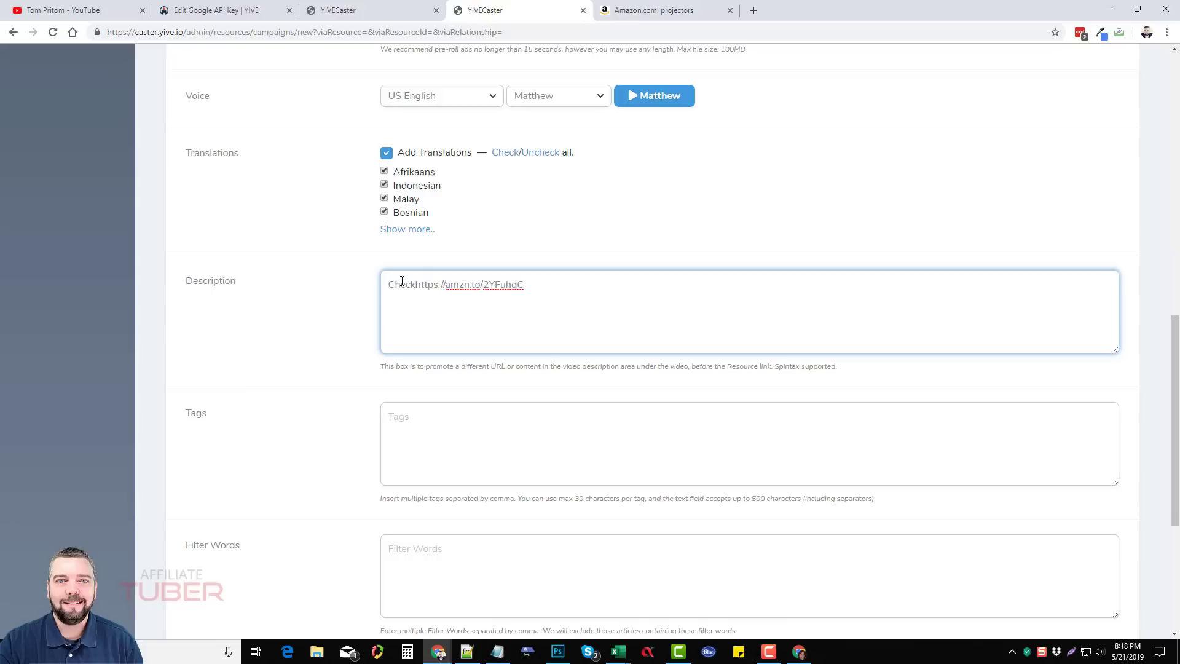
type(" pricing")
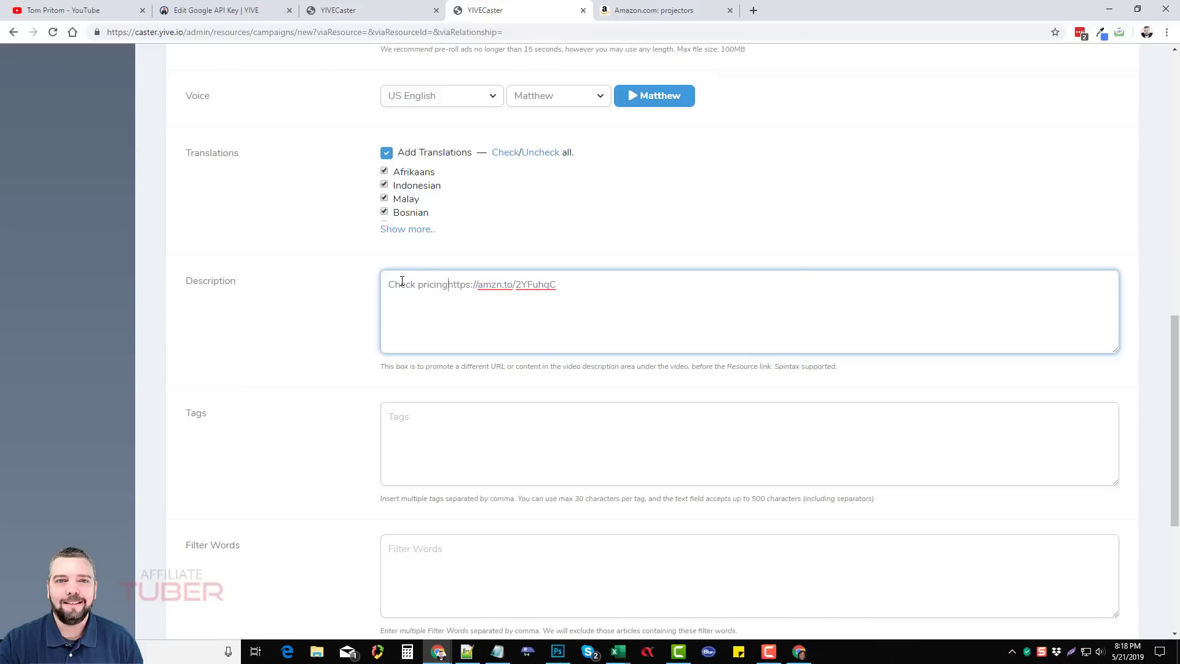
type("\"")
key("BackSpace")
key("BackSpace")
type(": ")
type(" -")
scroll(316, 448, "down", 3)
left_click(455, 271)
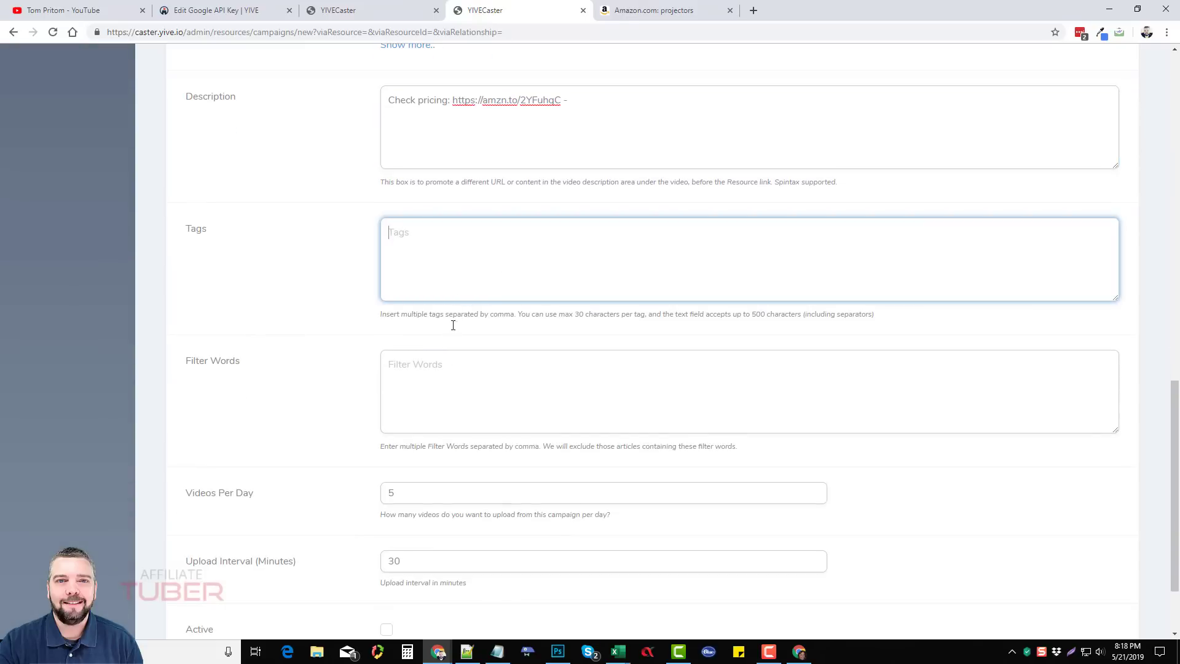
scroll(453, 313, "up", 9)
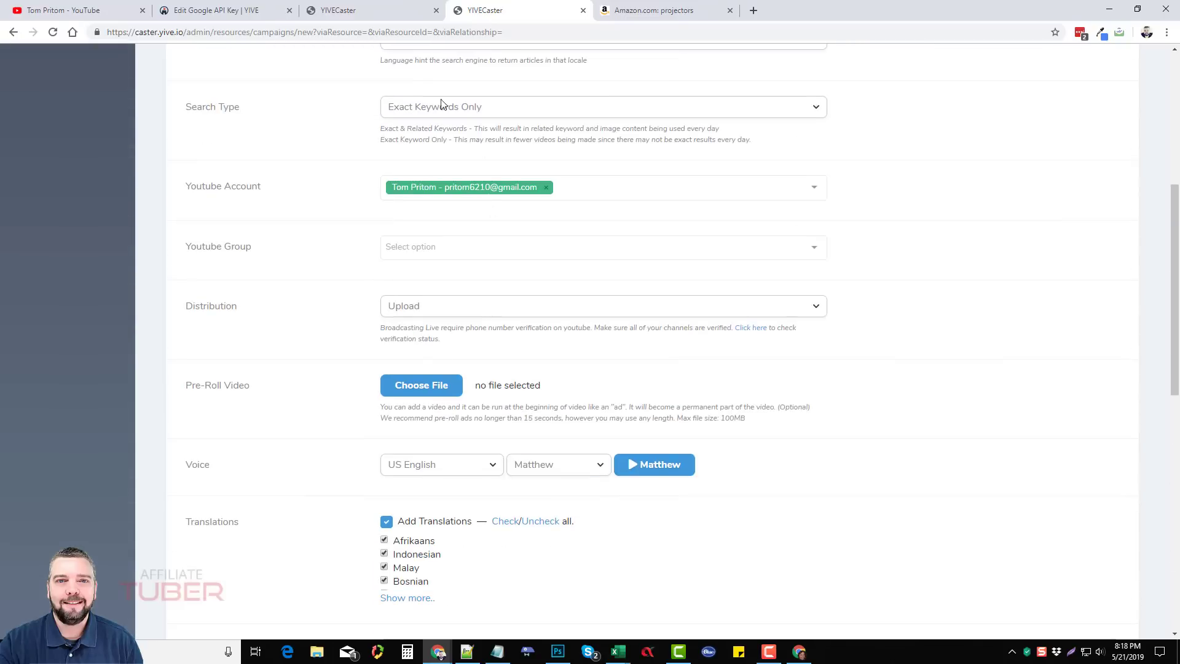
Look over the Tags and Filter Words fields, highlighting the filter words explanation
scroll(498, 209, "up", 2)
scroll(467, 182, "up", 2)
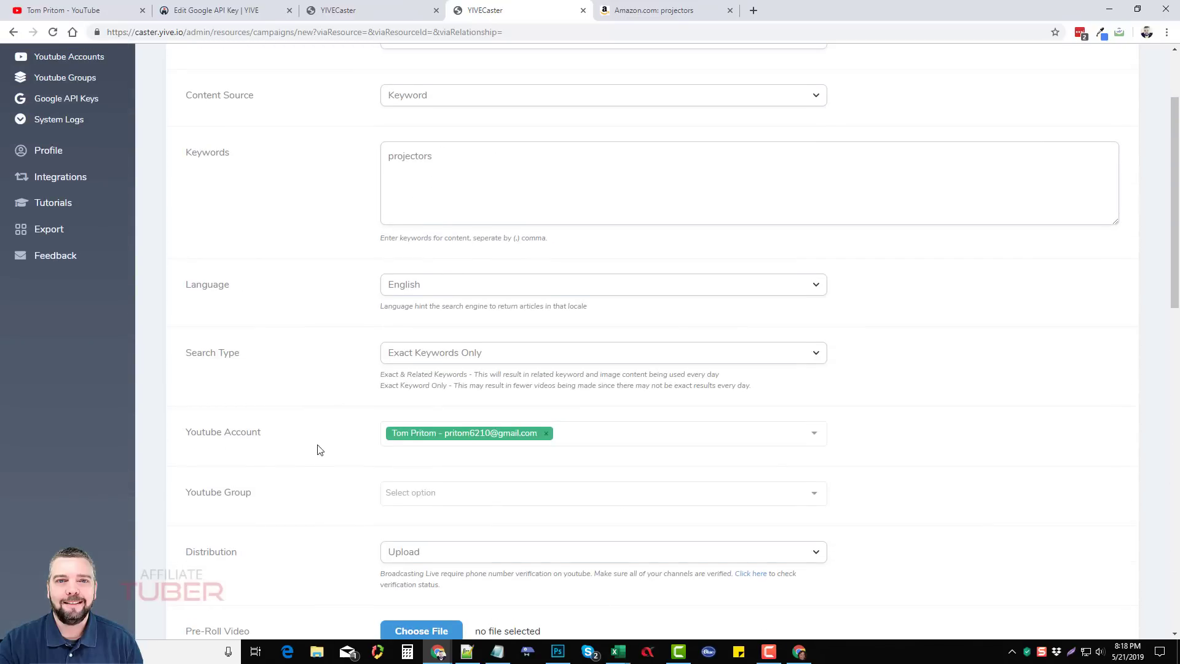
scroll(345, 444, "down", 4)
scroll(346, 447, "down", 7)
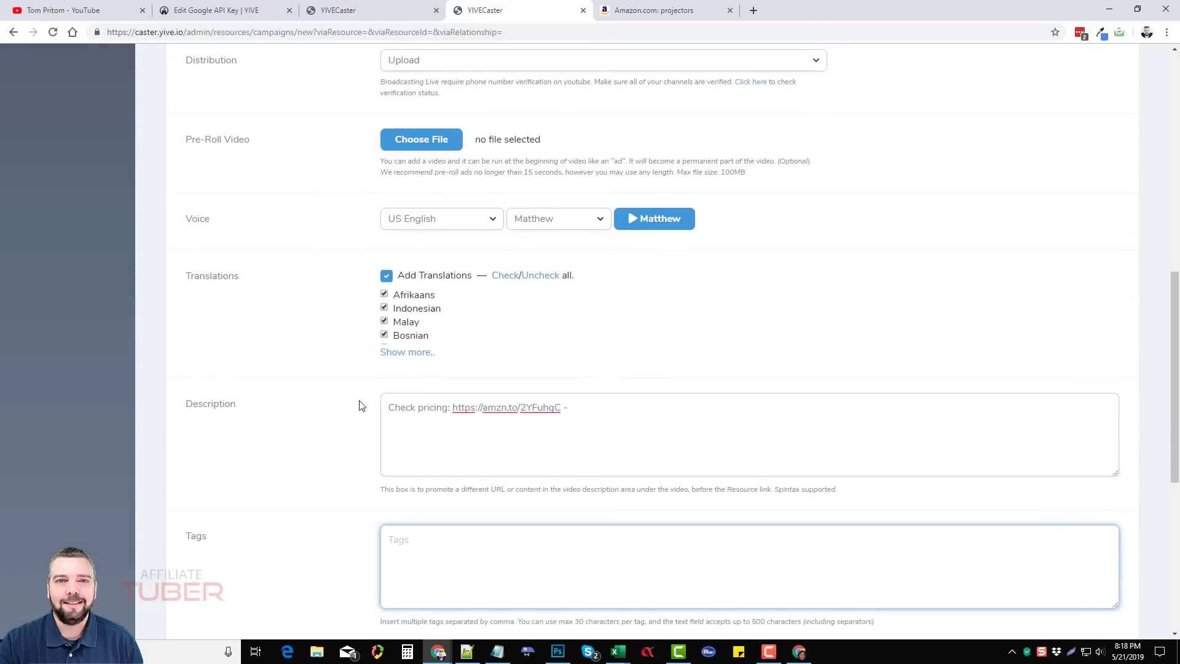
left_click(516, 374)
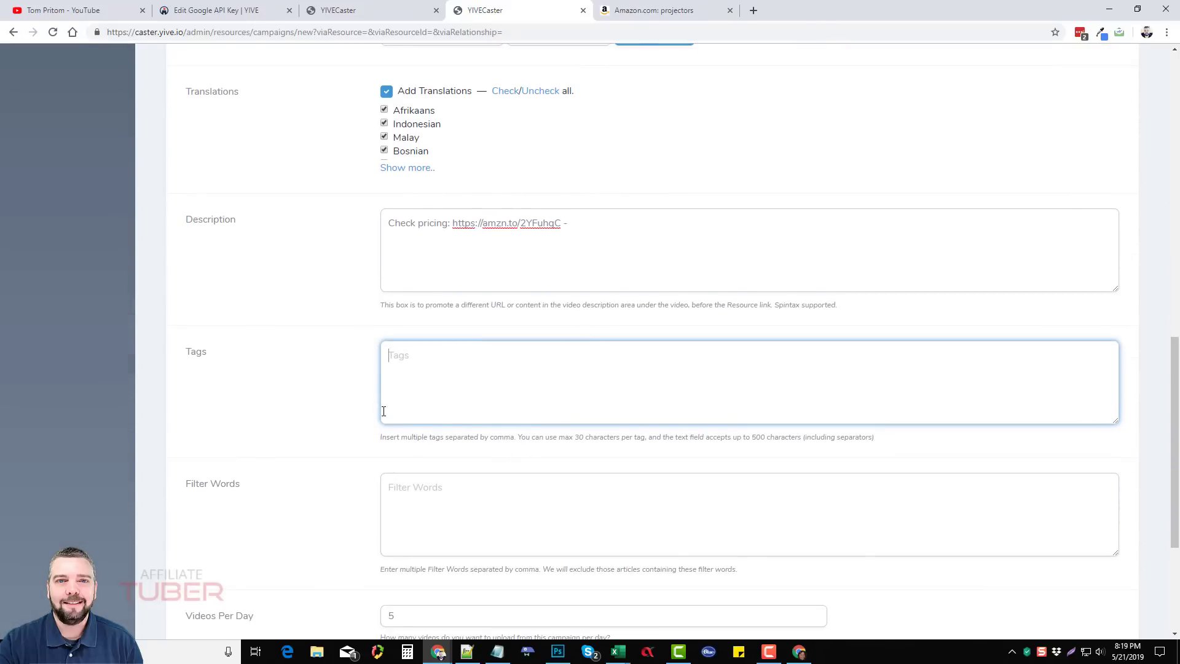
scroll(384, 412, "down", 2)
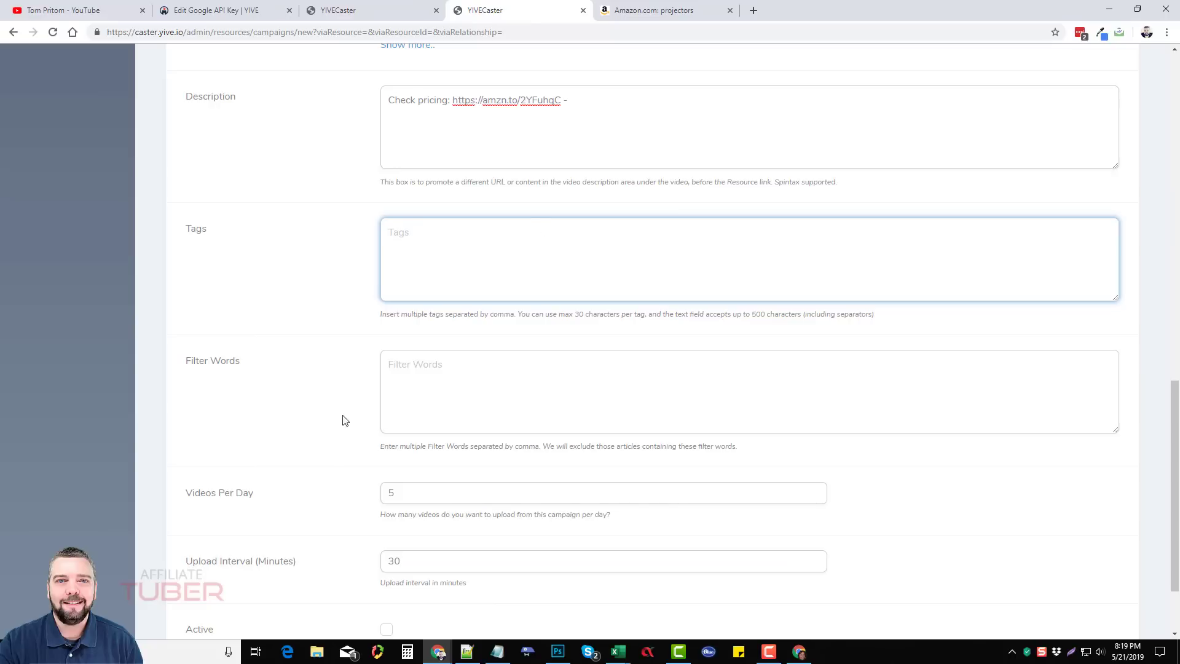
scroll(342, 417, "down", 2)
left_click(460, 278)
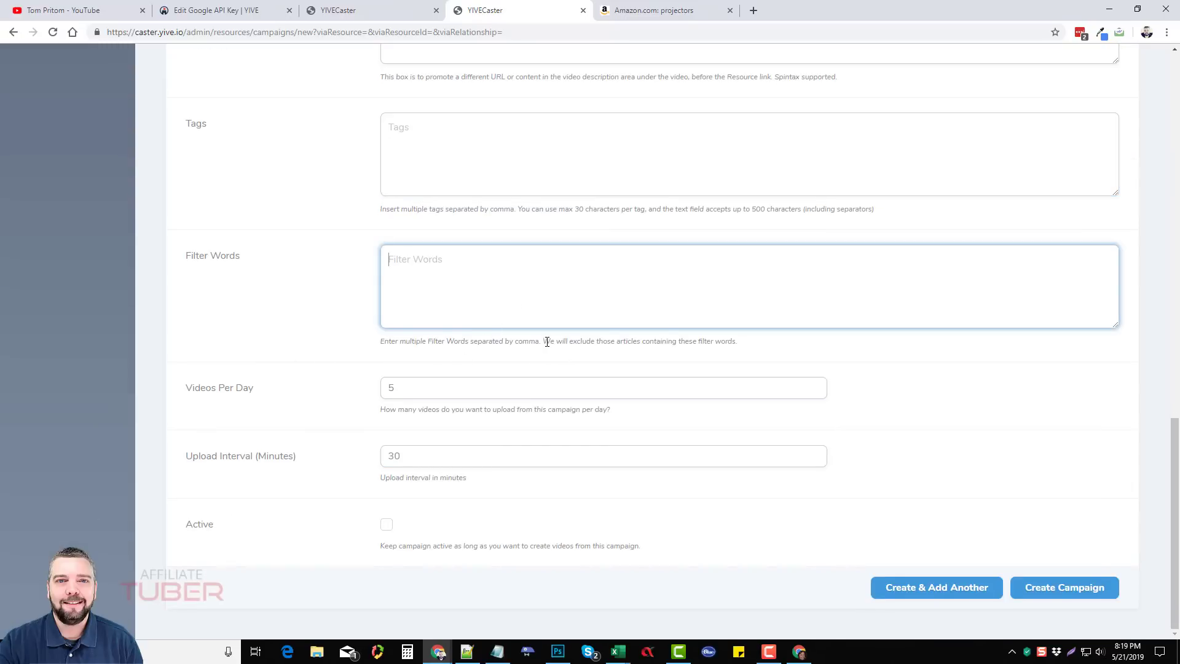
left_click_drag(544, 341, 739, 342)
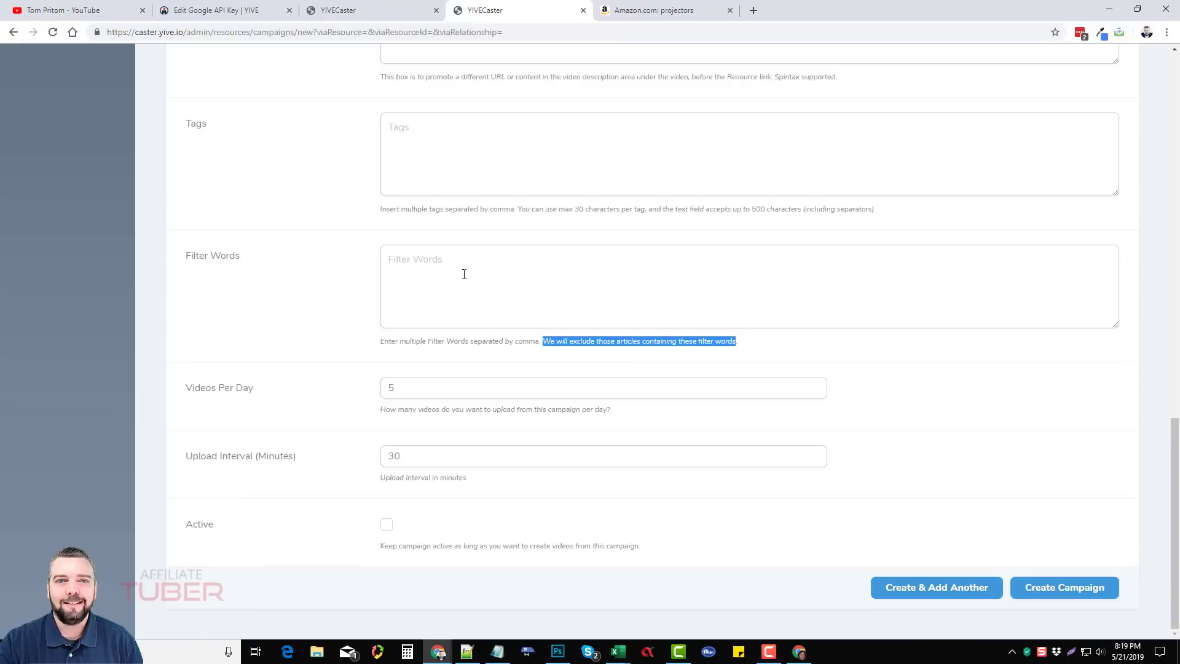
left_click(464, 274)
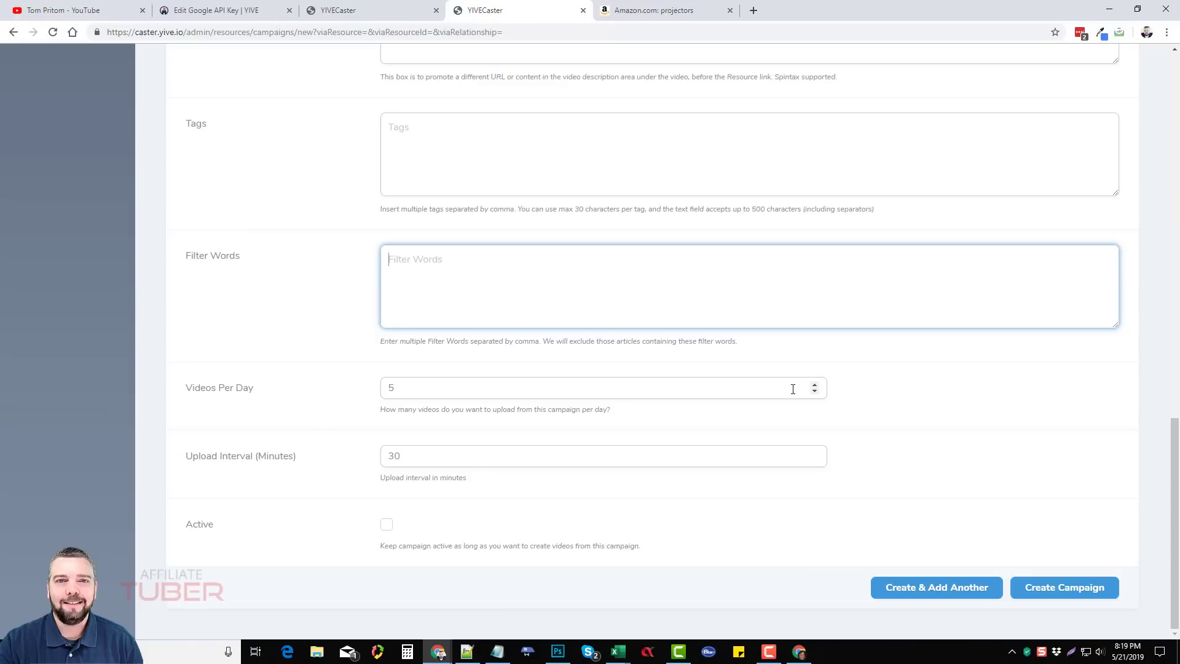
Set Videos Per Day to 2, Upload Interval to 60, and tick Active
left_click(814, 392)
left_click(814, 392)
left_click(814, 392)
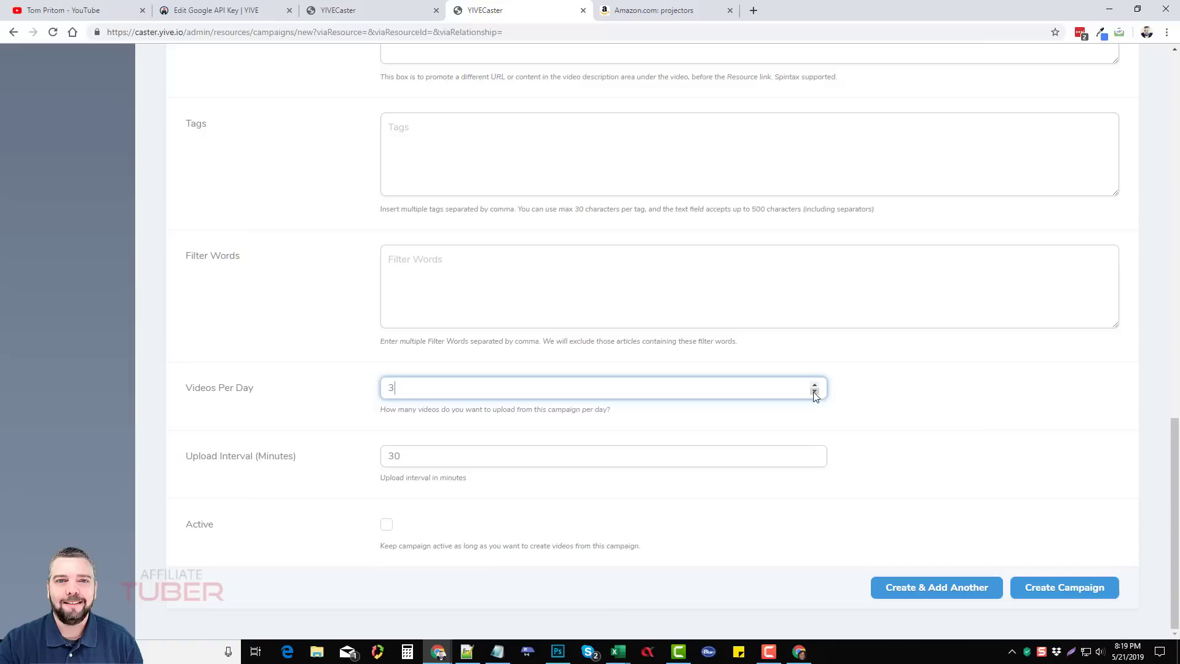
left_click(292, 376)
left_click_drag(416, 457, 358, 447)
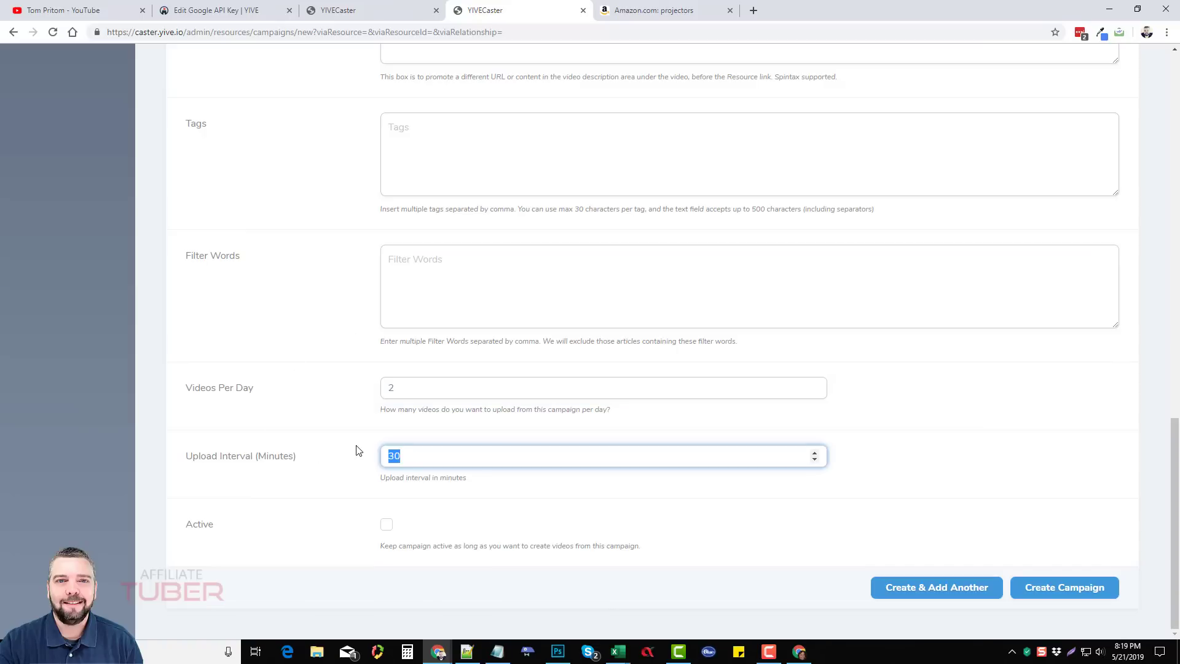
type("60")
left_click(348, 395)
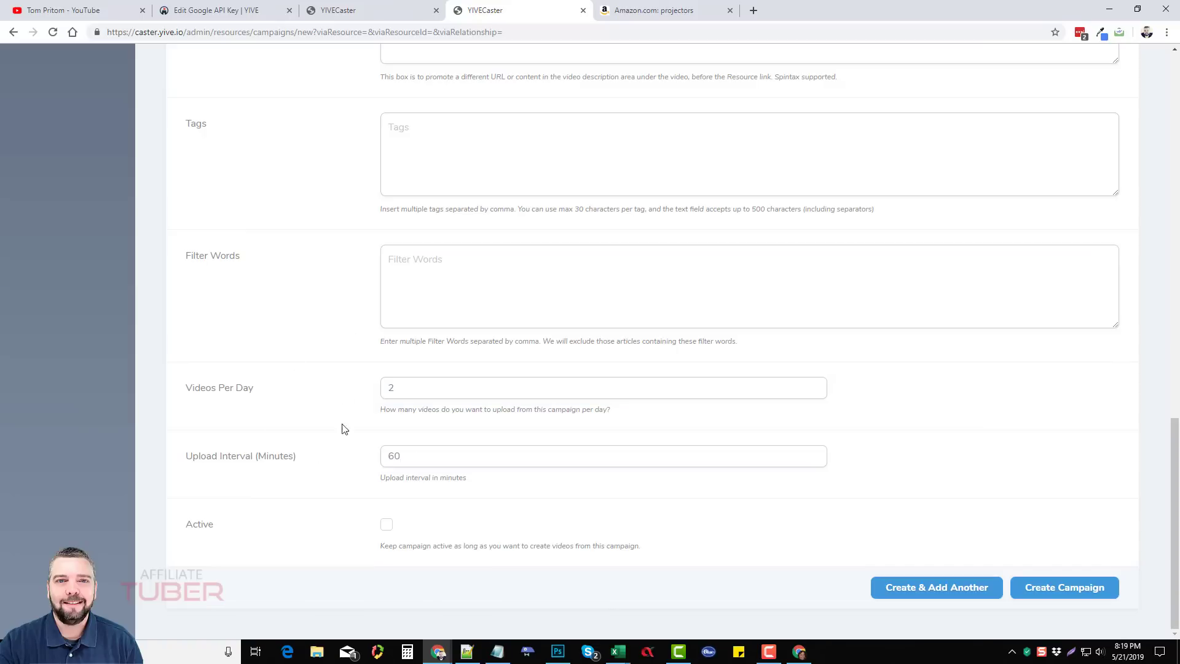
left_click(386, 524)
Review the 'projectors' entry in the Keywords field and finish editing it
scroll(528, 507, "up", 10)
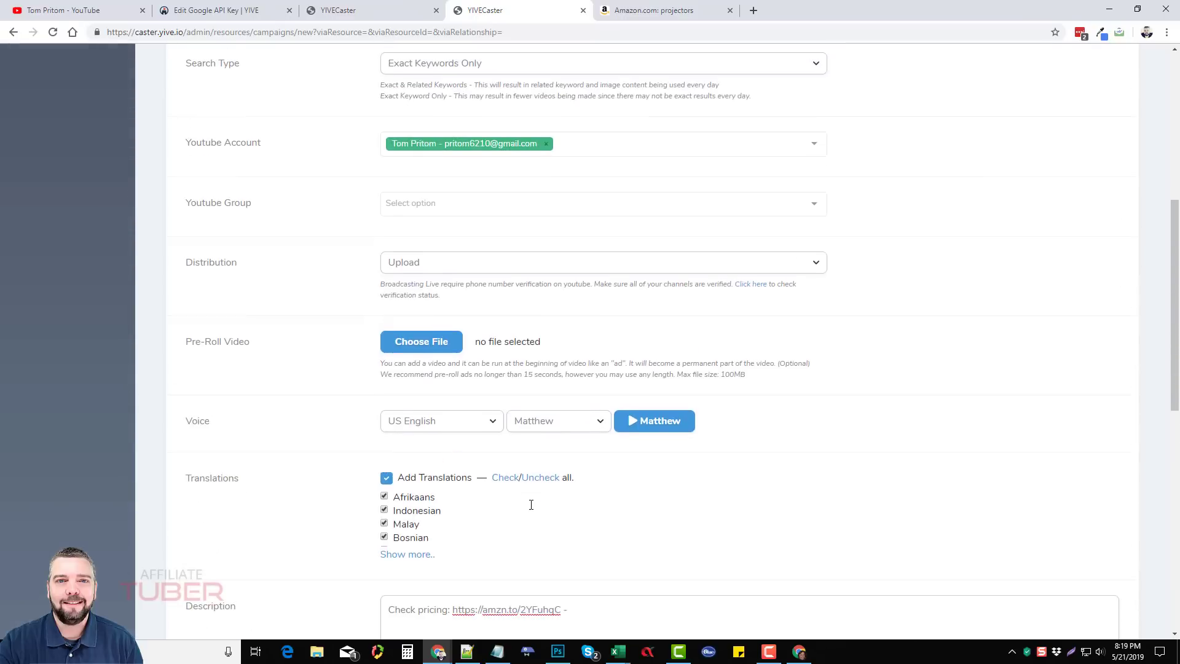
scroll(531, 504, "up", 5)
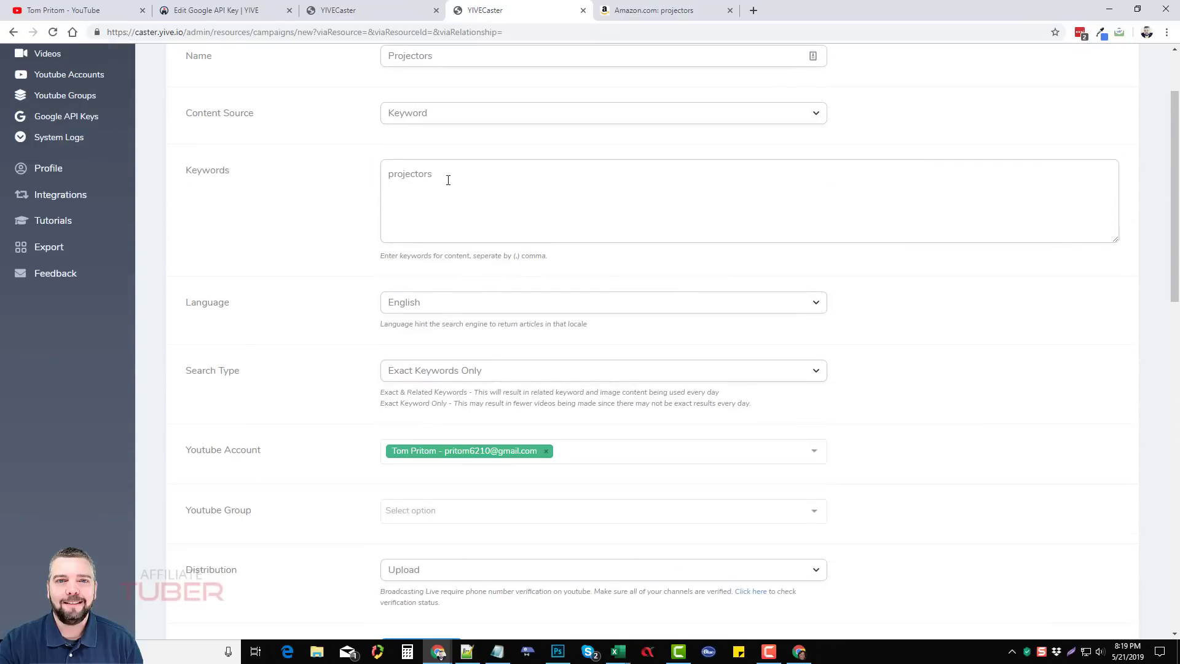
left_click_drag(448, 180, 390, 180)
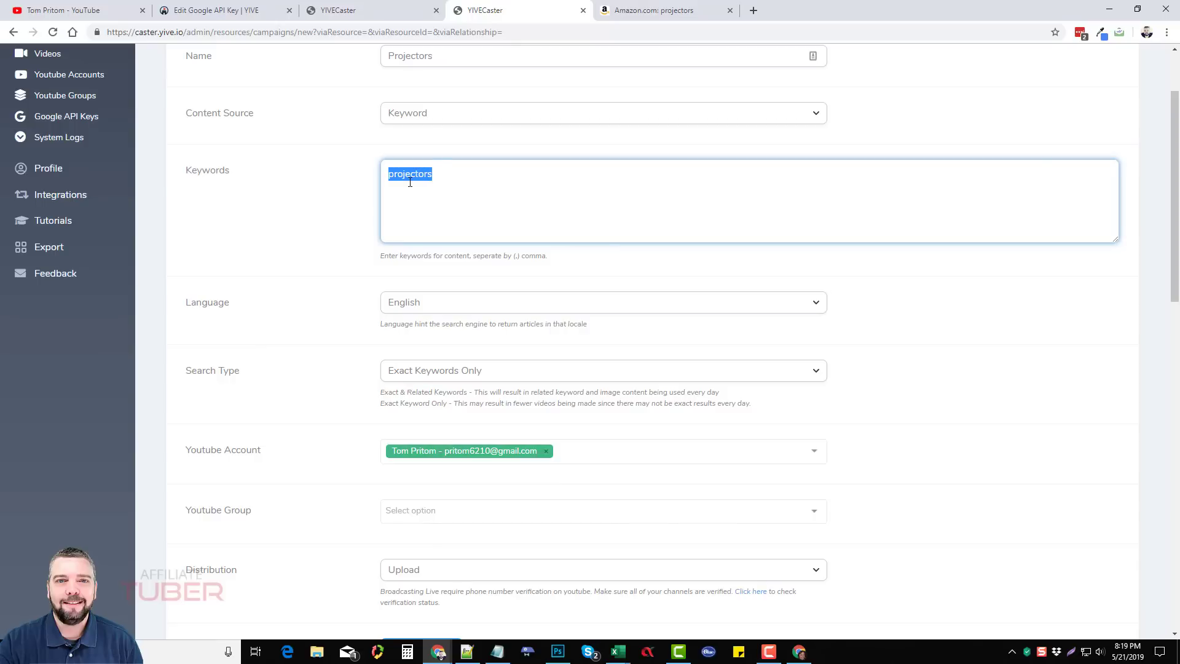
left_click(410, 181)
left_click(359, 231)
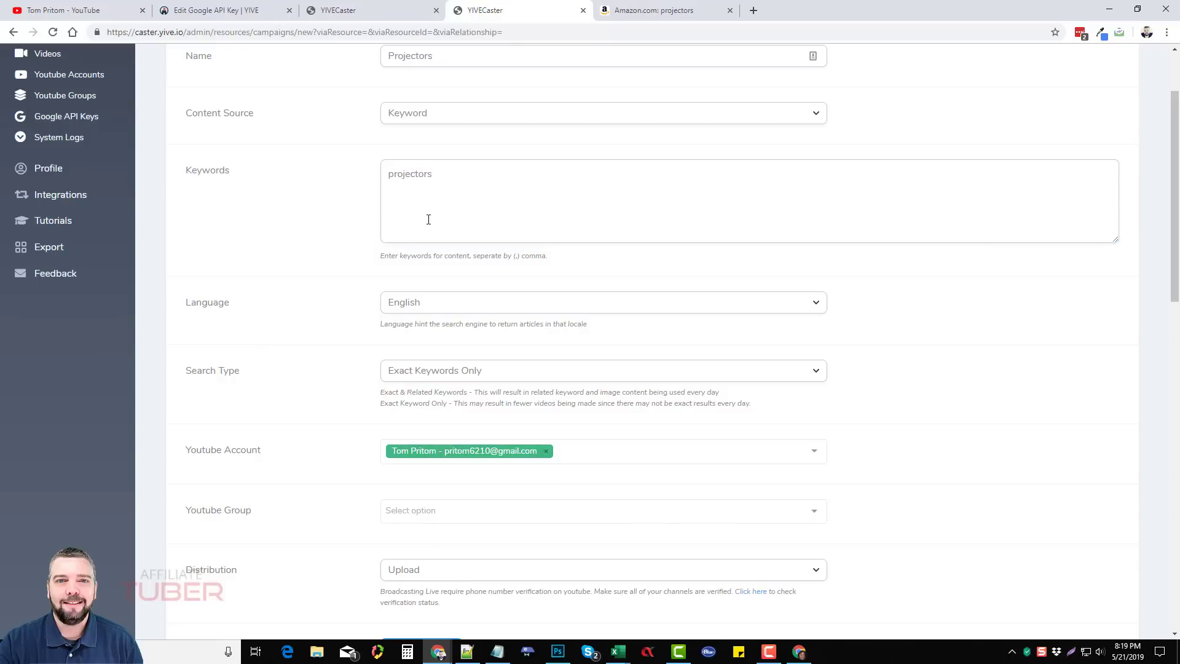
left_click(458, 190)
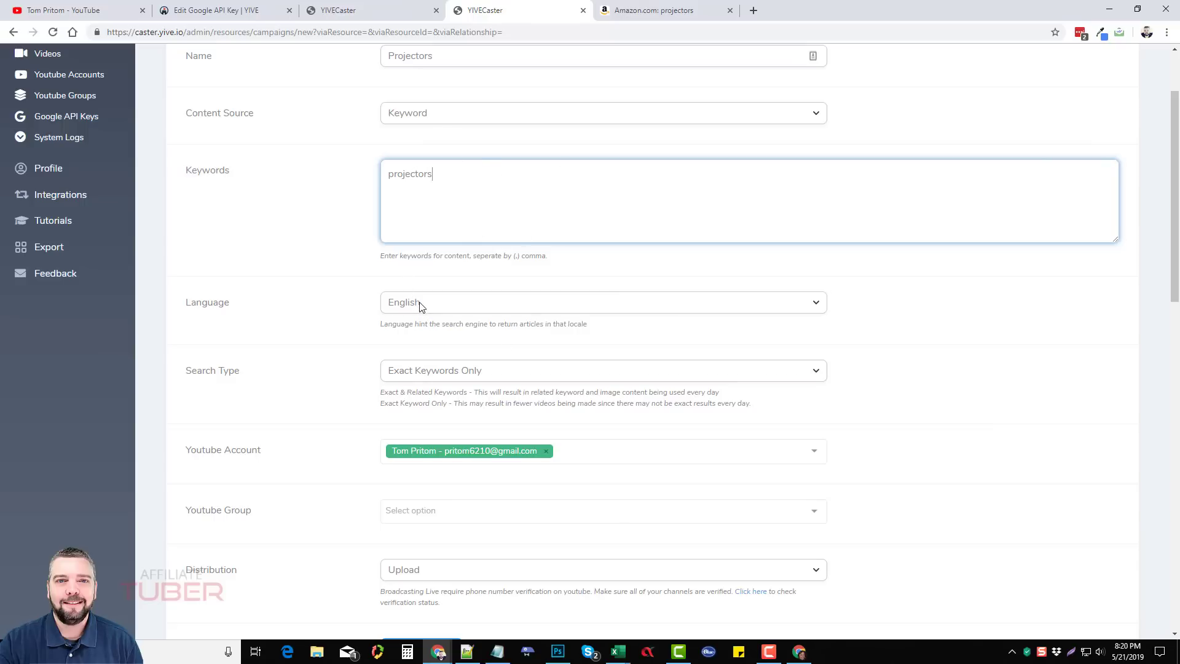
scroll(578, 344, "up", 1)
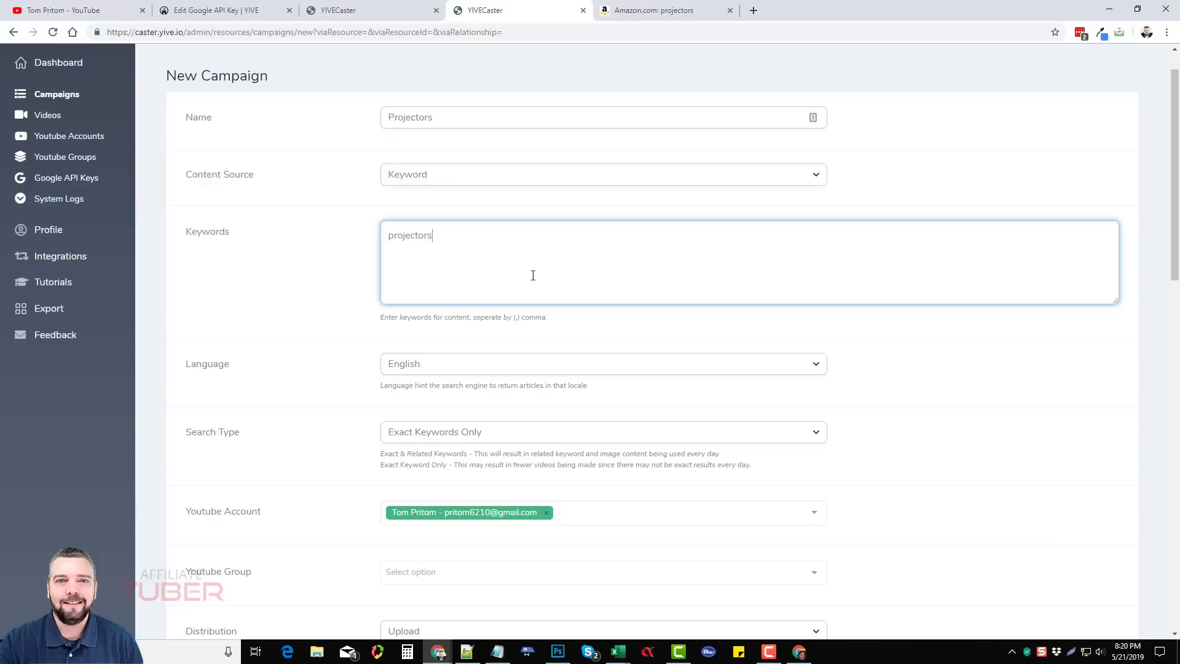
left_click(338, 275)
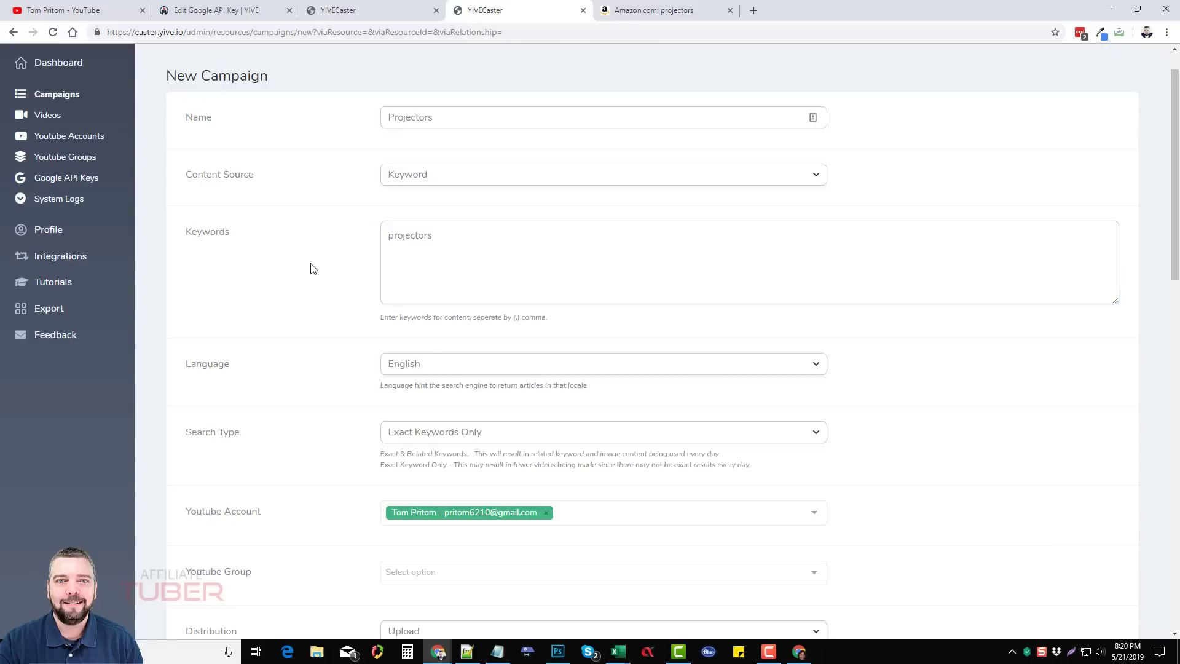
Visit the Tags field, then return to the Description after the Check pricing link
scroll(293, 385, "down", 3)
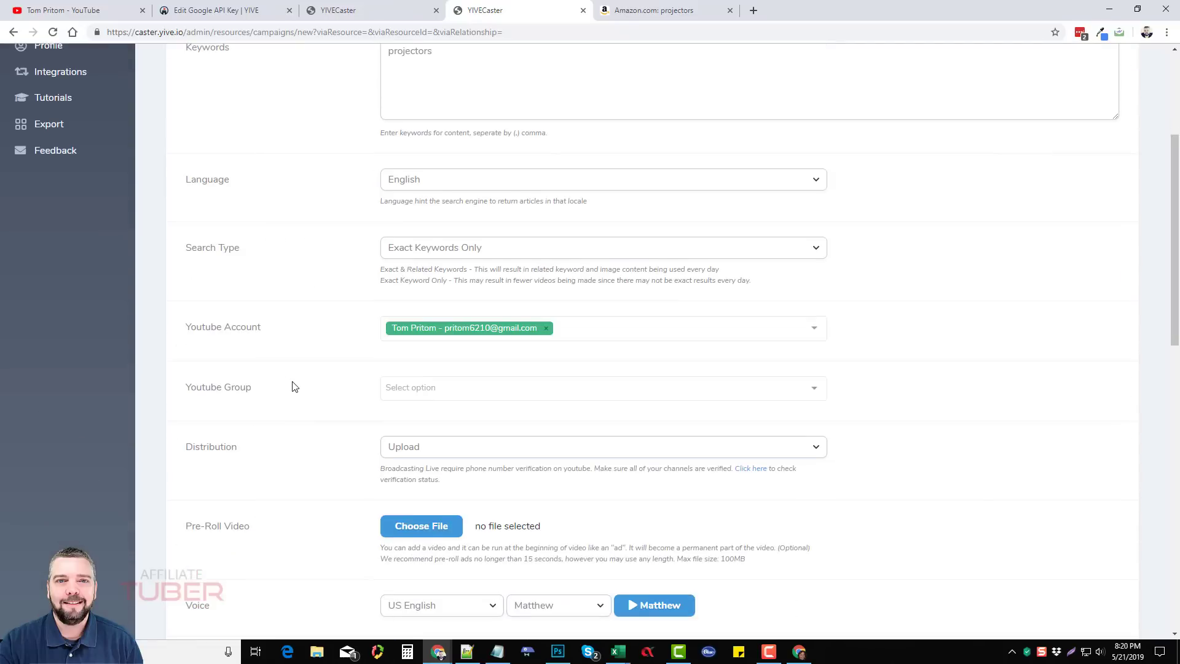
scroll(293, 385, "down", 2)
scroll(293, 385, "down", 7)
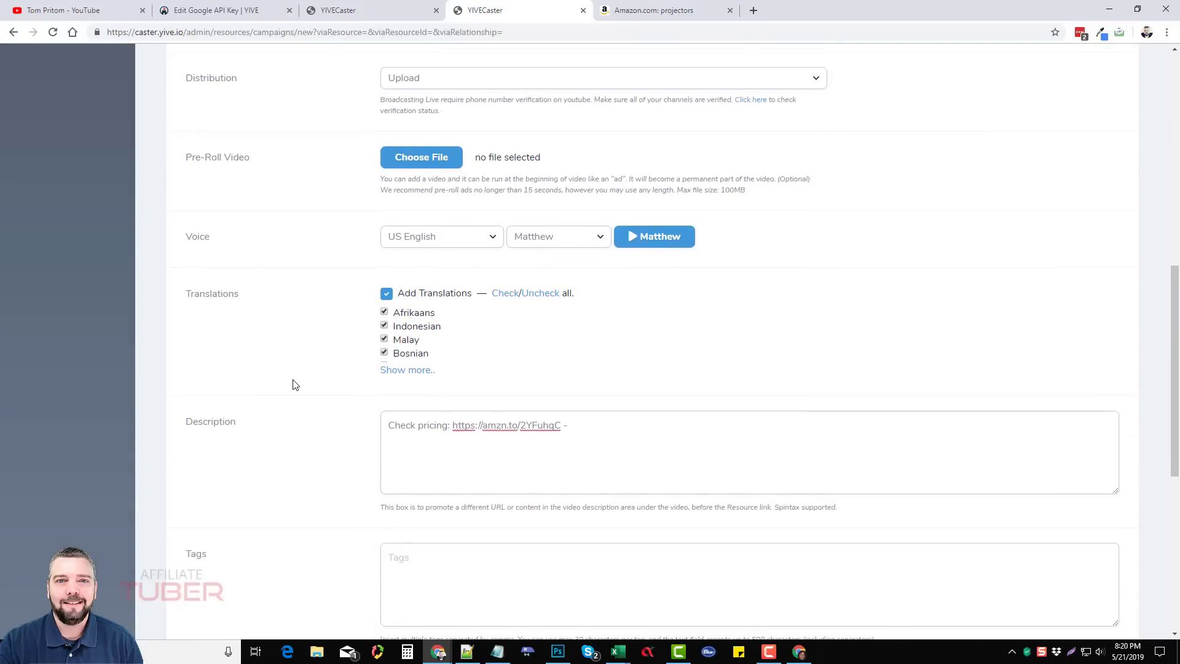
scroll(294, 383, "down", 1)
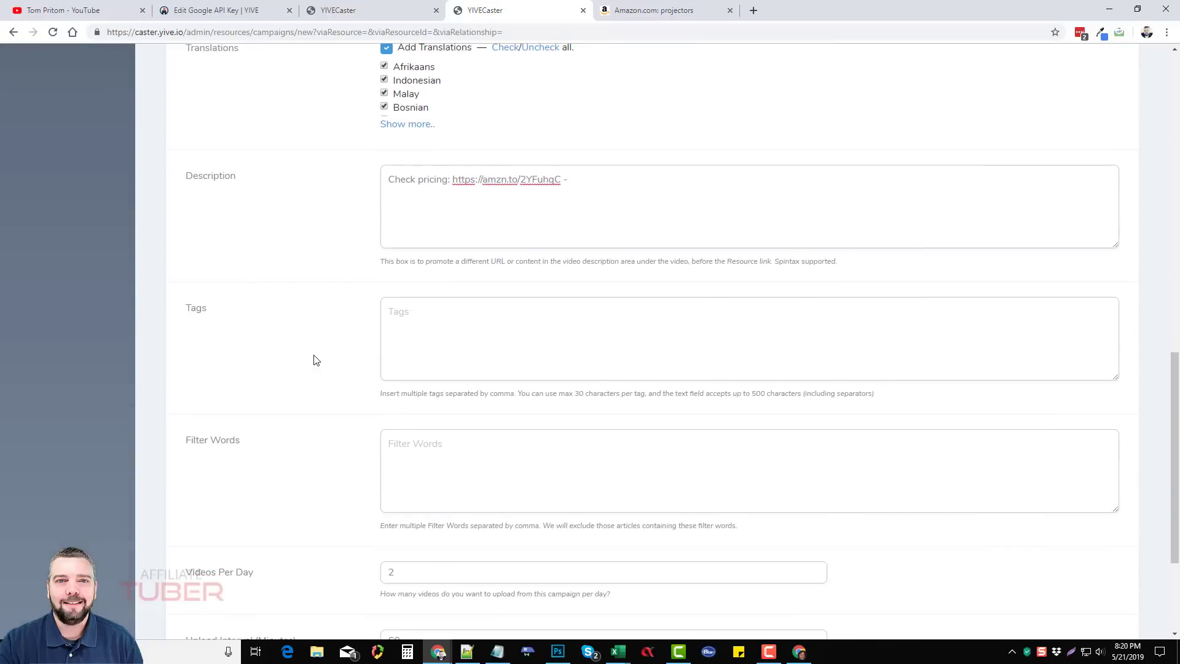
left_click(447, 319)
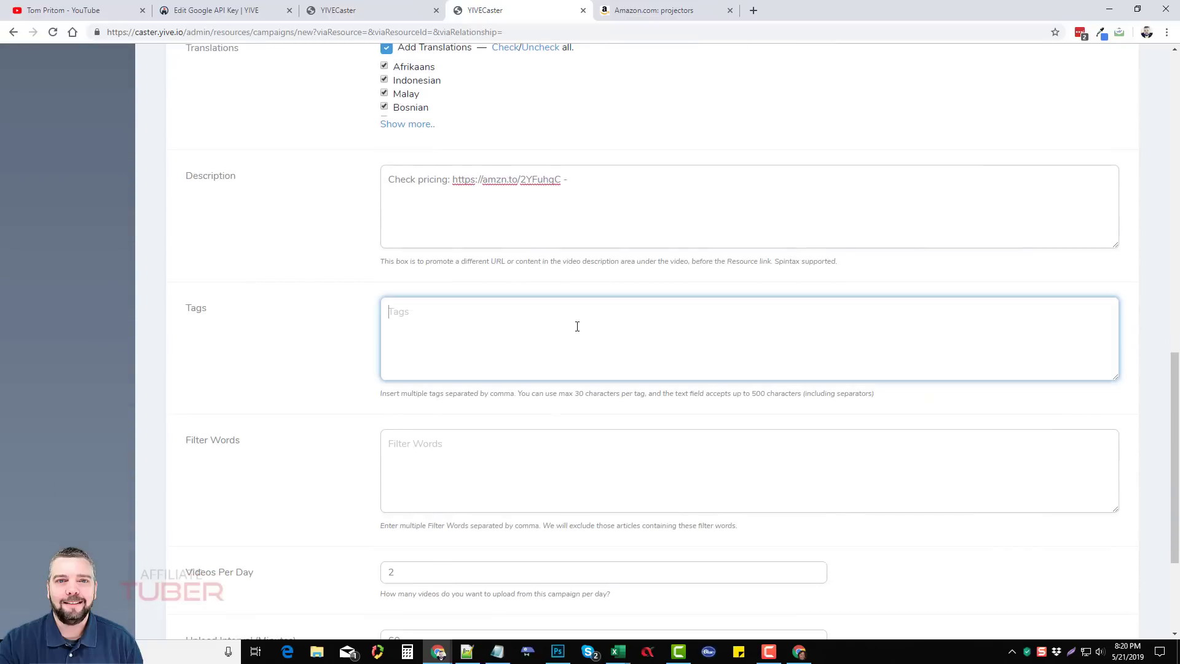
left_click(603, 203)
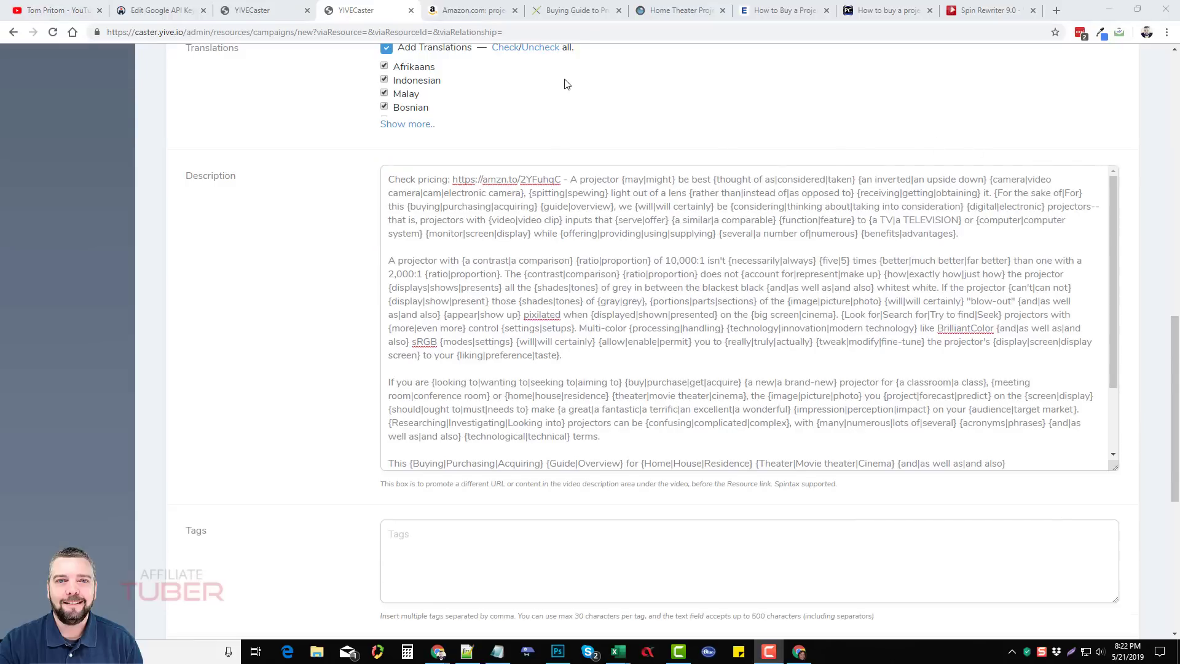
View the B&H projector buying guide after dismissing its notification request
left_click(587, 11)
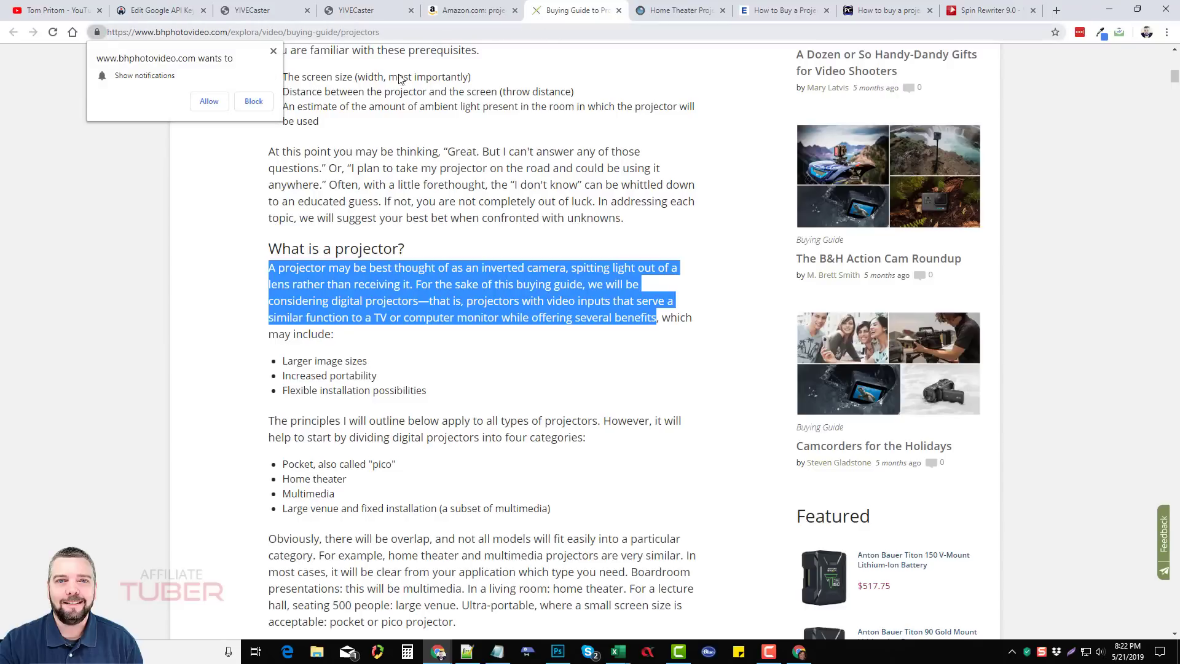
left_click(274, 51)
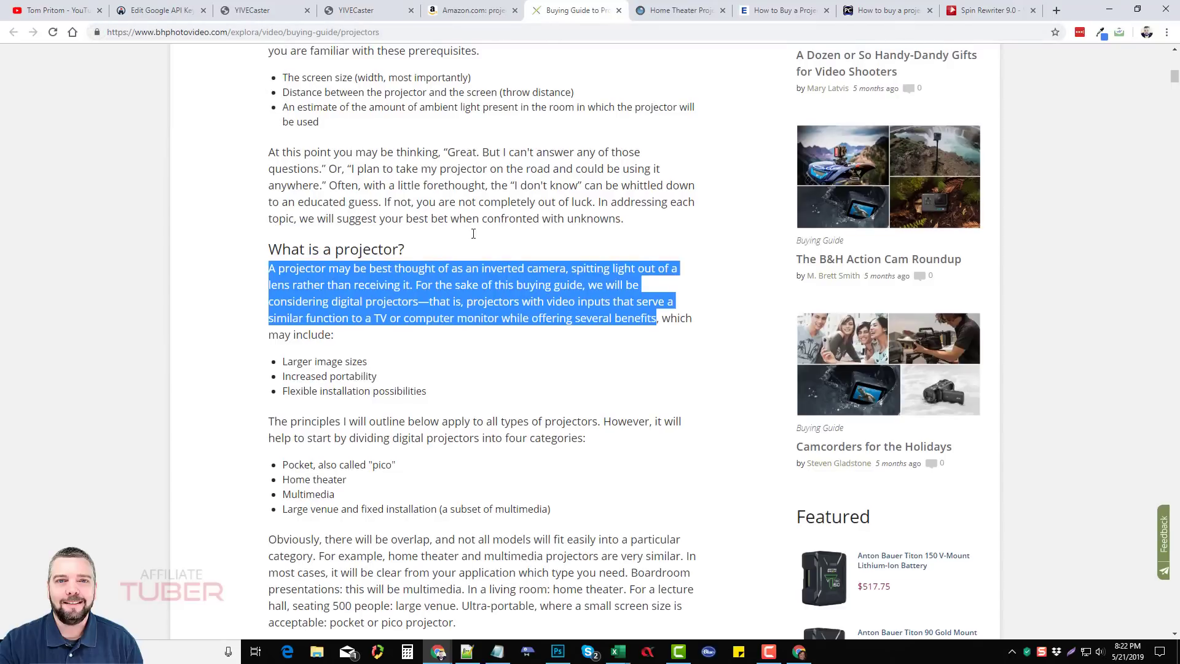
scroll(471, 311, "up", 4)
scroll(569, 283, "down", 3)
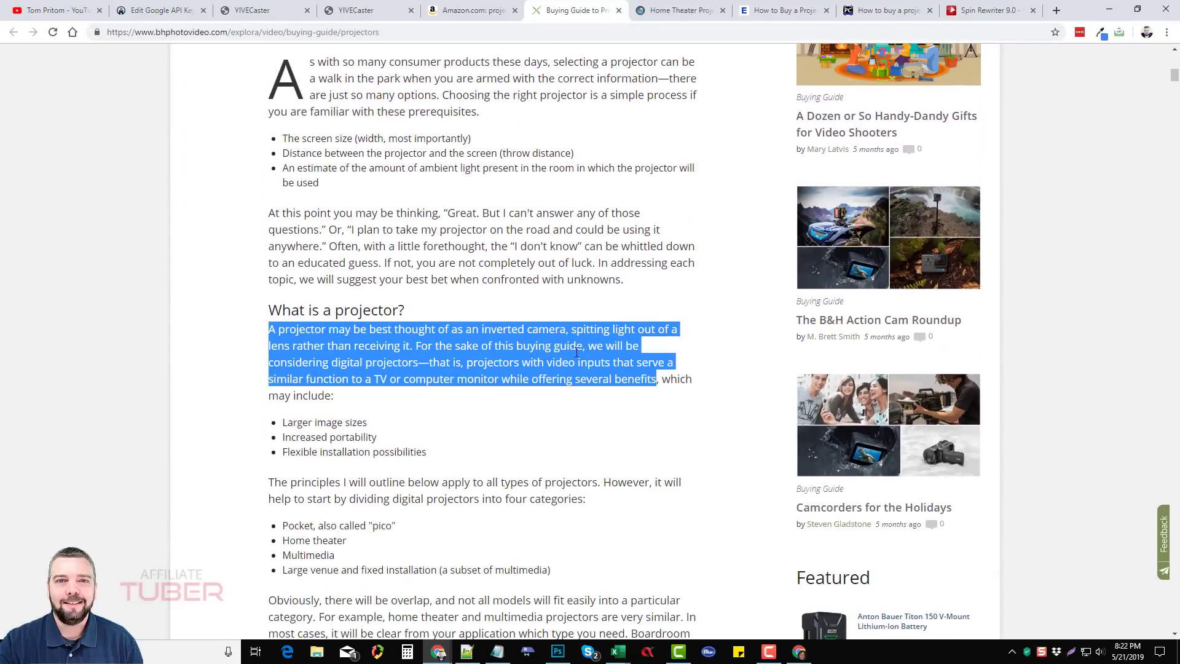
scroll(490, 323, "down", 2)
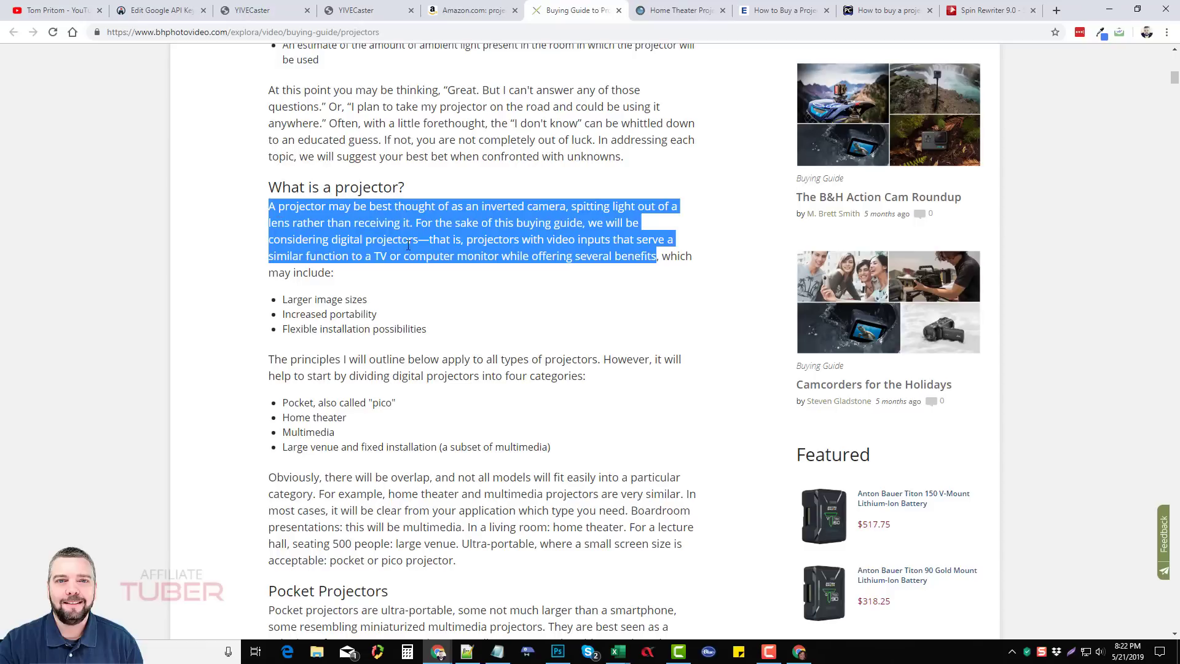
Show the ProjectorPeople, Epson and ProjectorCentral guides, then the Spin Rewriter spun article
left_click(674, 11)
left_click(782, 12)
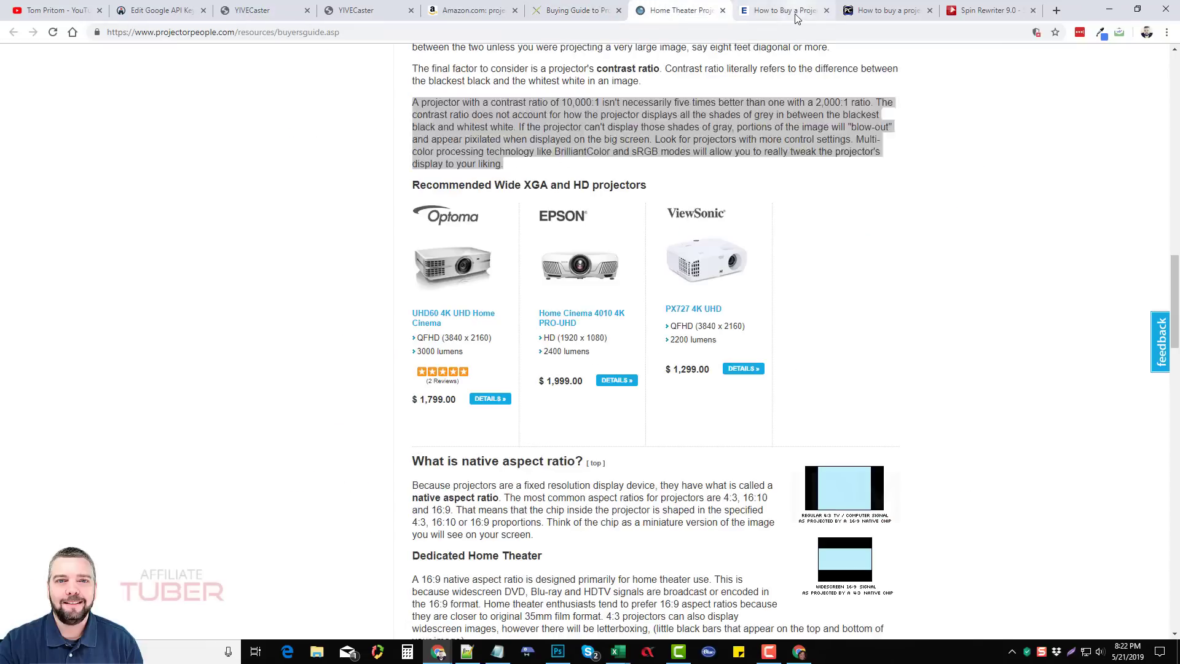
left_click(862, 12)
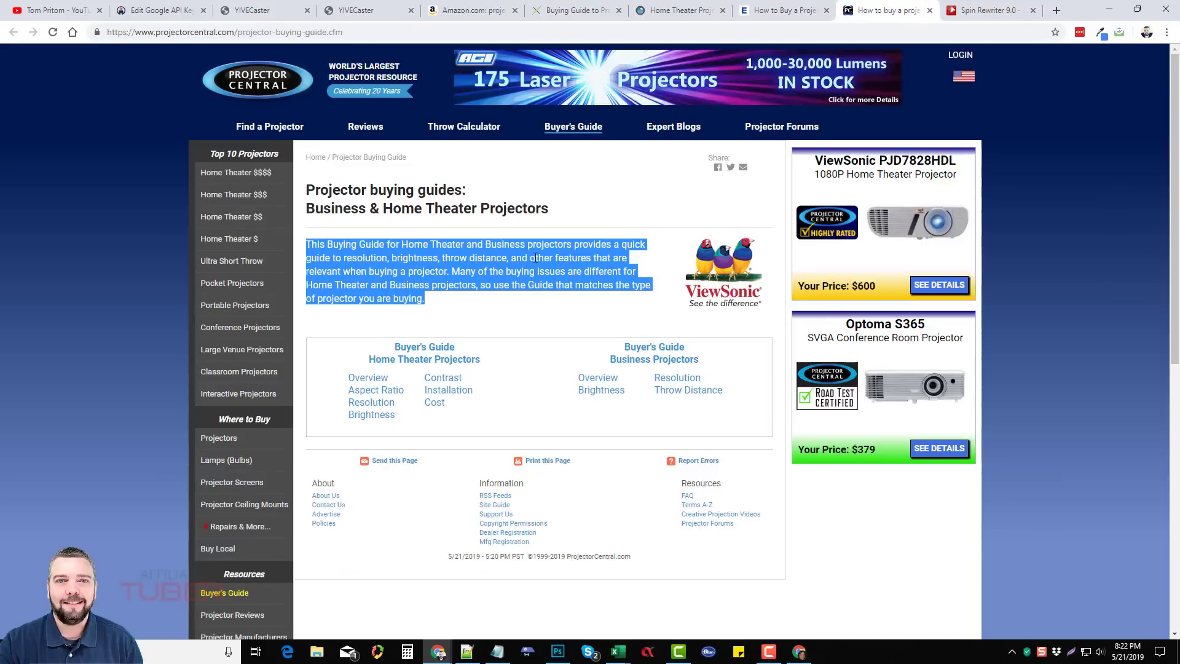
left_click(989, 11)
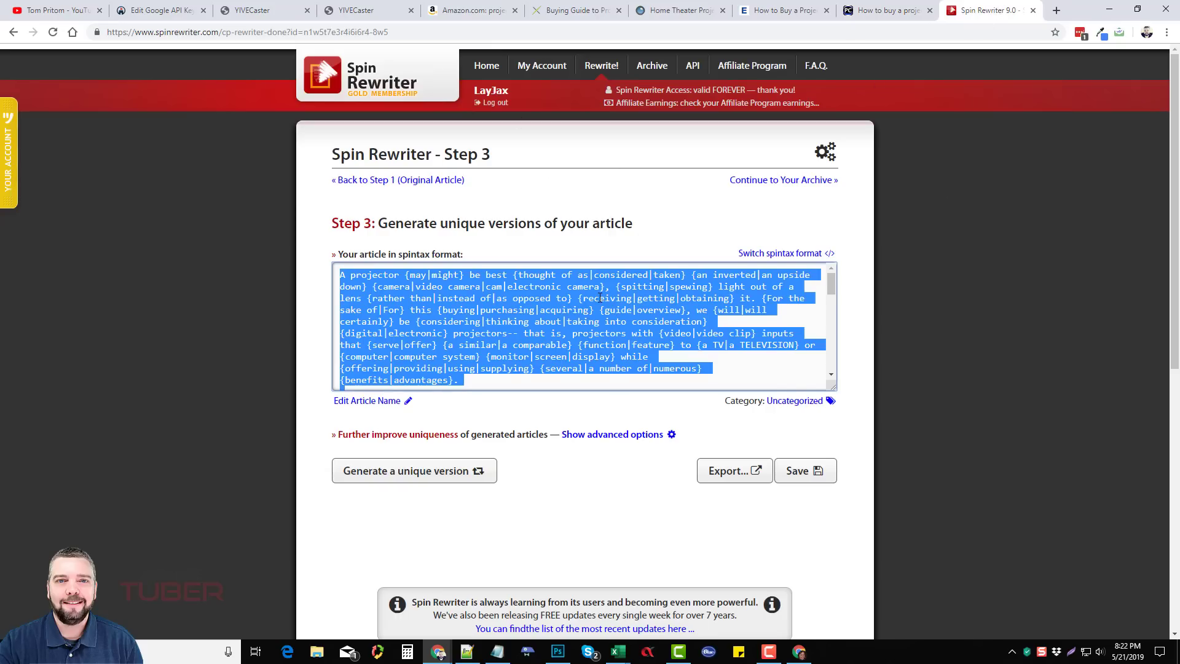
Review the Spin Rewriter Step 3 spintax article, then go back to the YIVE Caster form
scroll(600, 298, "down", 1)
scroll(958, 284, "down", 2)
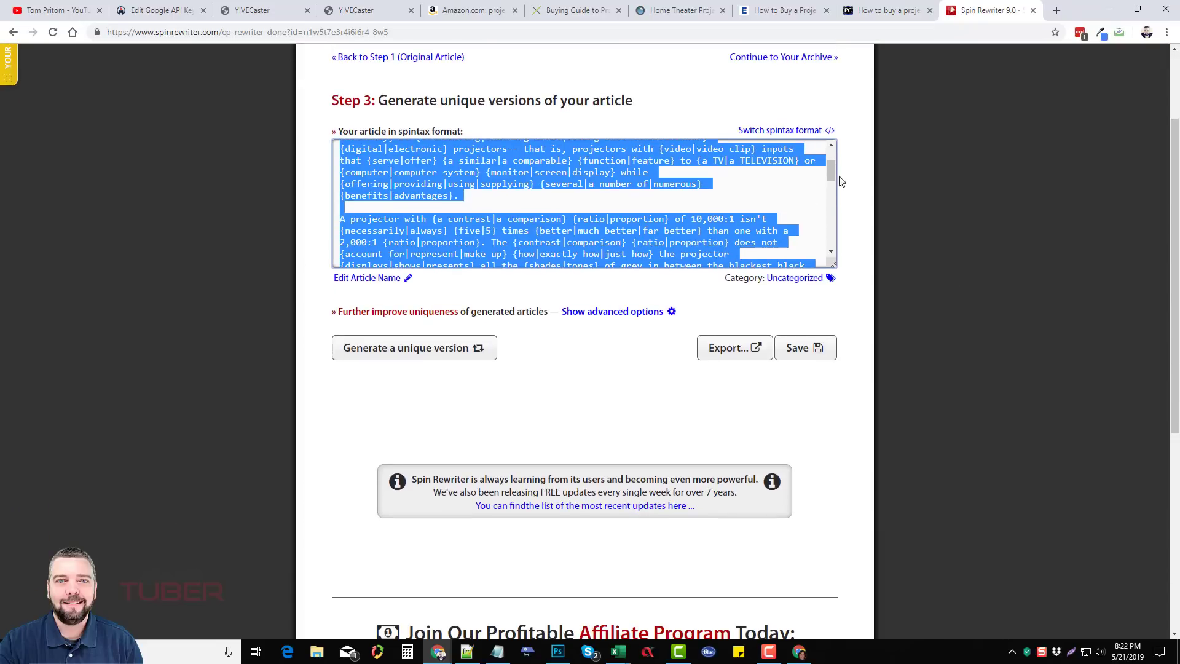
left_click_drag(831, 172, 566, 165)
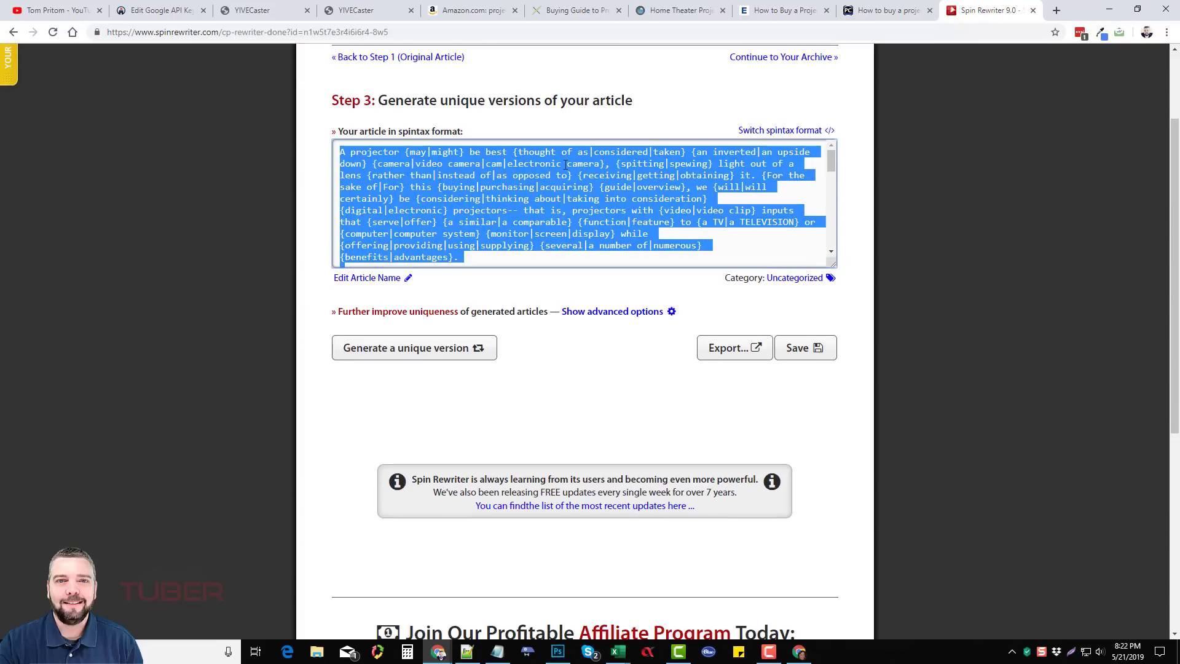
left_click(369, 11)
scroll(625, 314, "down", 3)
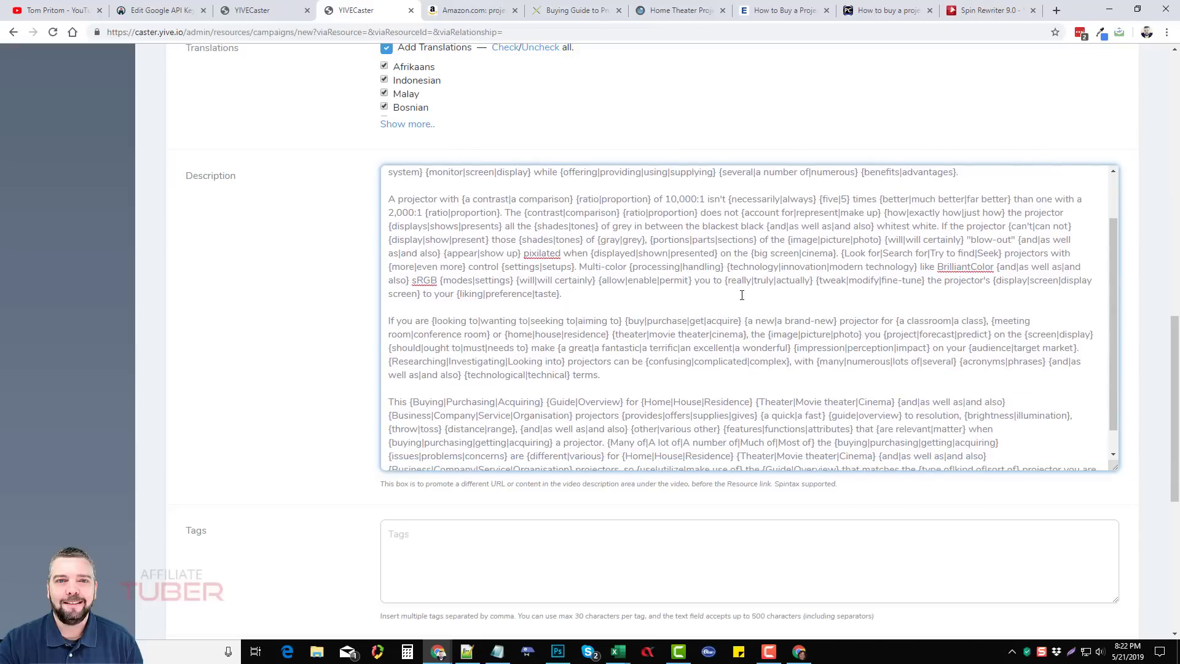
scroll(703, 324, "up", 3)
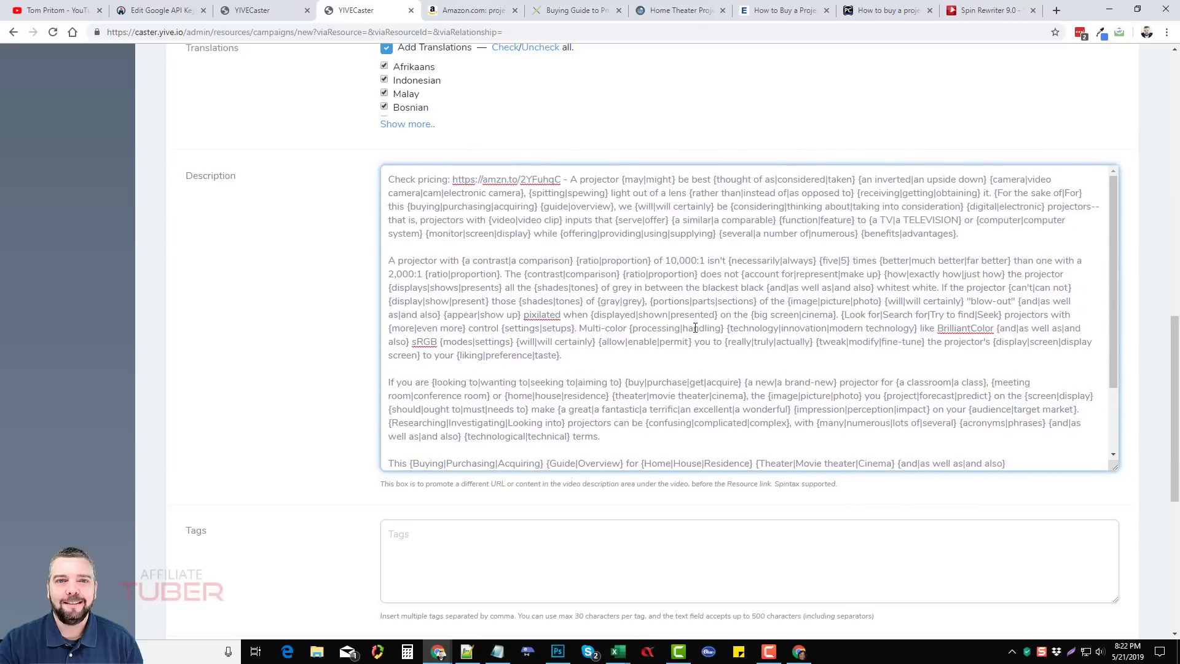
scroll(313, 418, "down", 4)
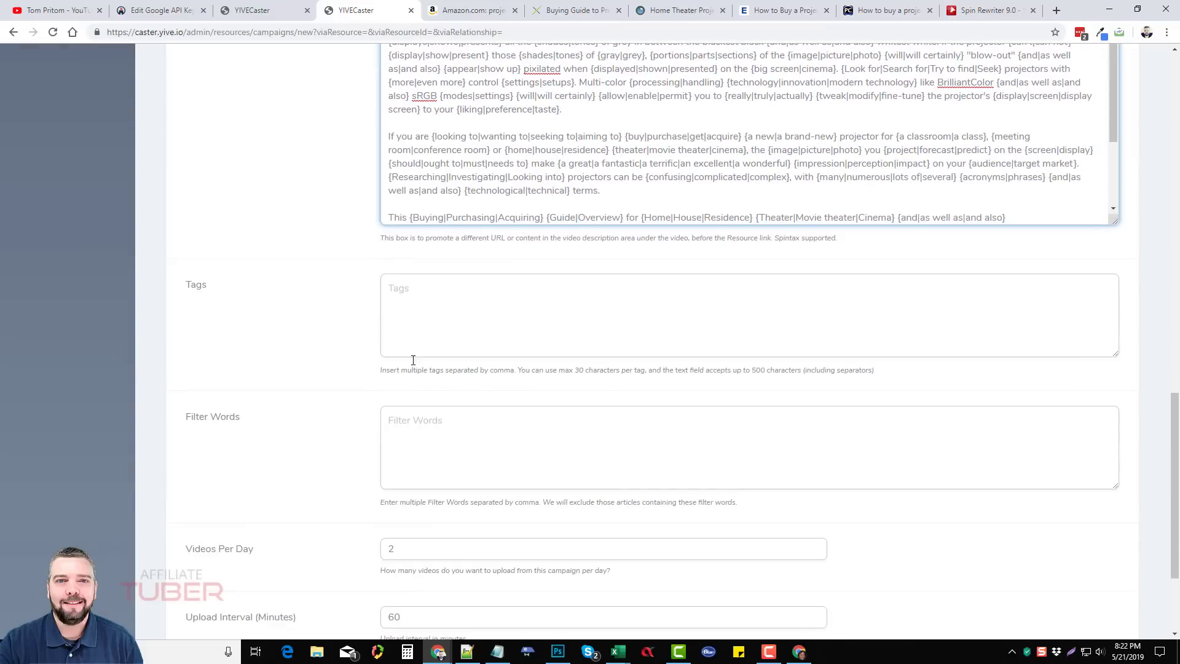
left_click(461, 305)
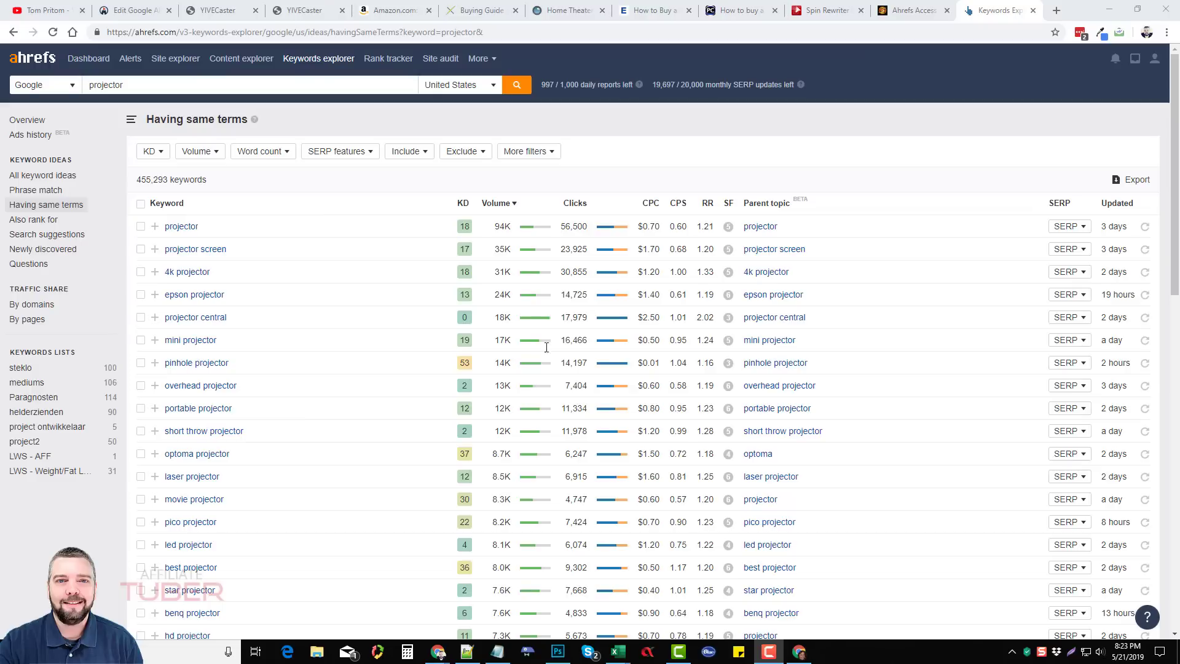
Tick the projector, 4k, epson, mini, overhead and portable projector keywords
left_click(141, 227)
left_click(141, 272)
left_click(141, 295)
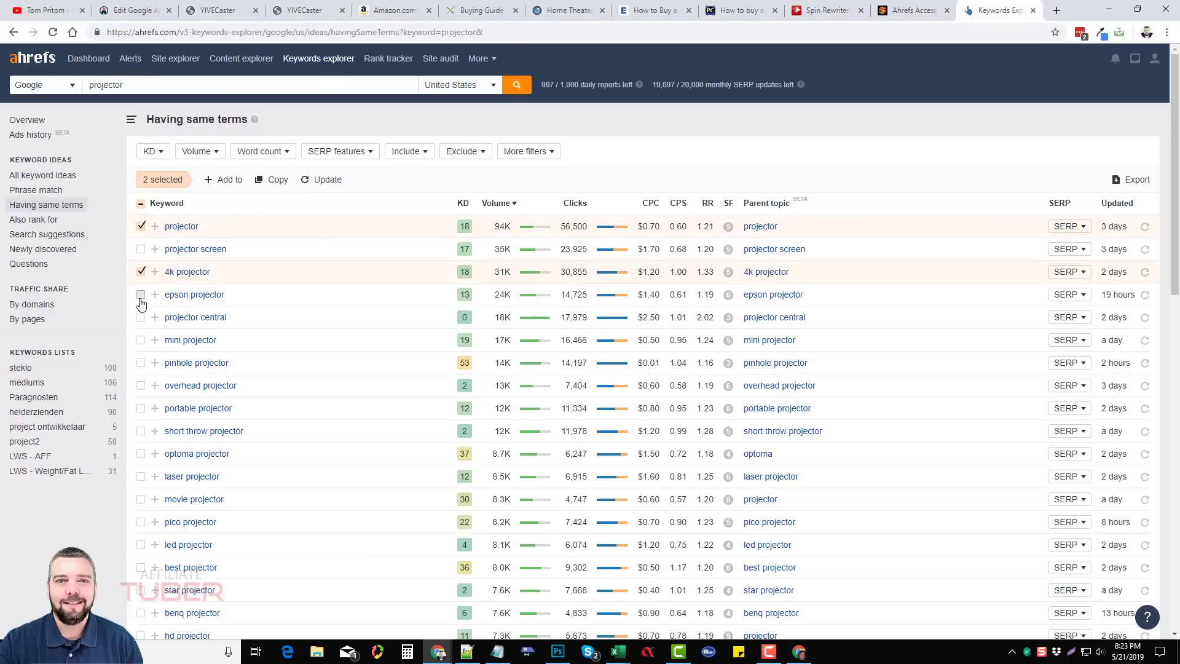
left_click(141, 340)
left_click(141, 386)
left_click(141, 408)
scroll(147, 442, "down", 3)
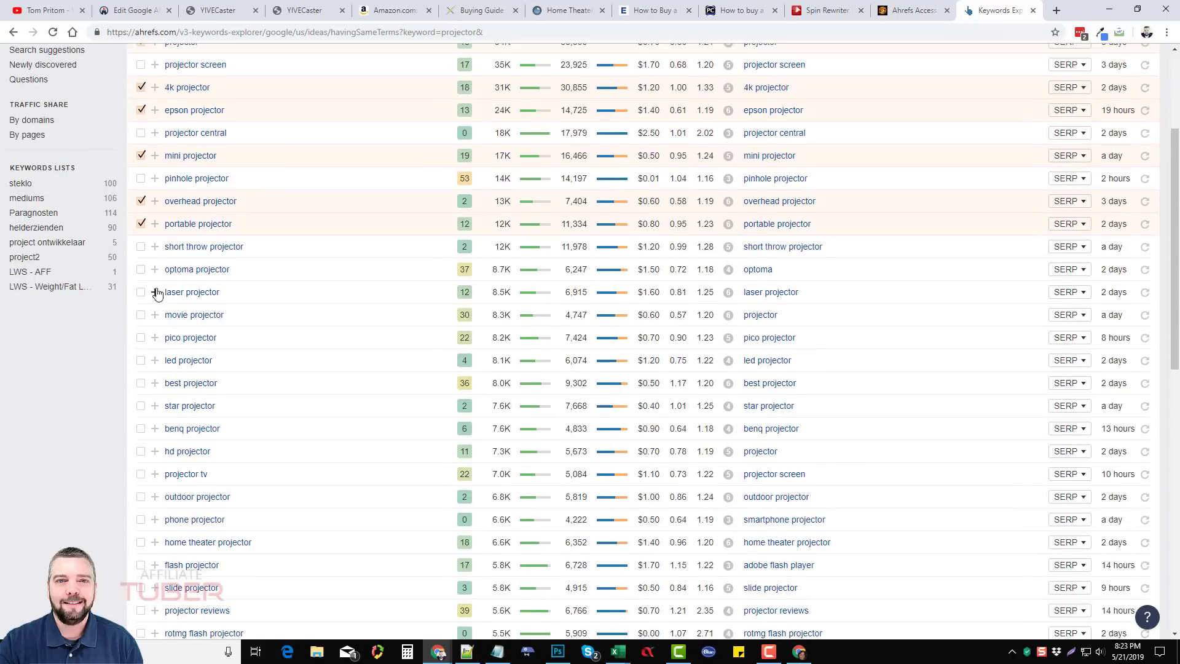
Tick optoma, laser, movie, led, best, benq, hd, home theater projector and projector reviews
left_click(141, 269)
left_click(140, 293)
left_click(141, 315)
left_click(141, 360)
left_click(140, 383)
left_click(140, 428)
left_click(140, 451)
scroll(172, 437, "down", 3)
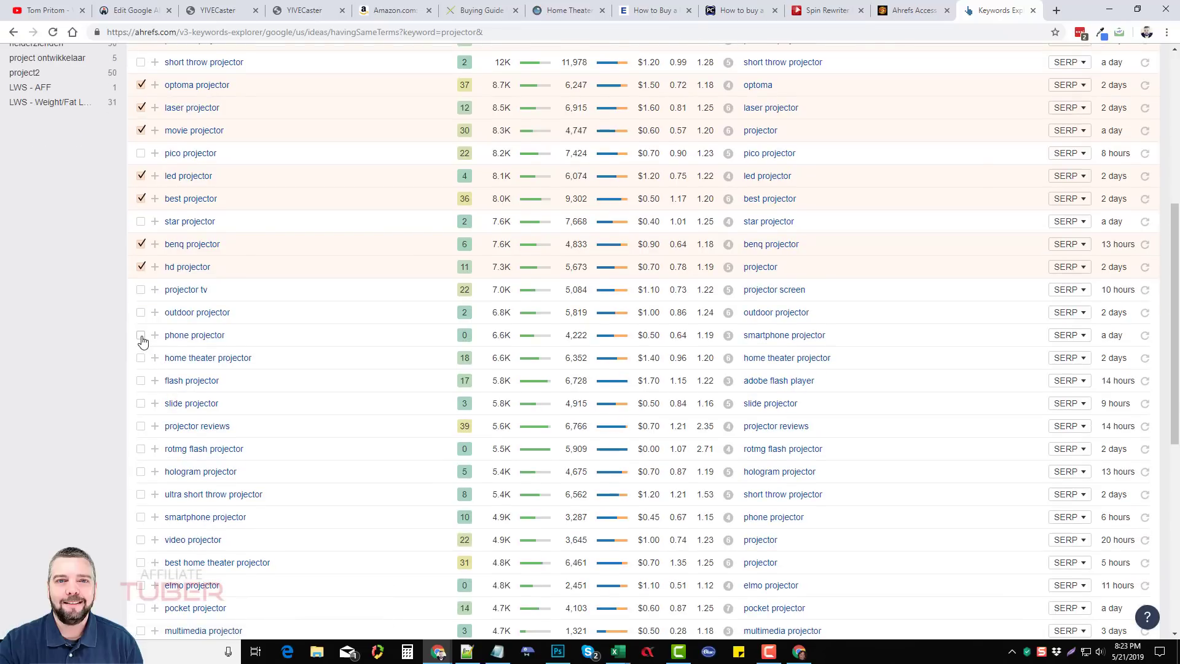
left_click(141, 358)
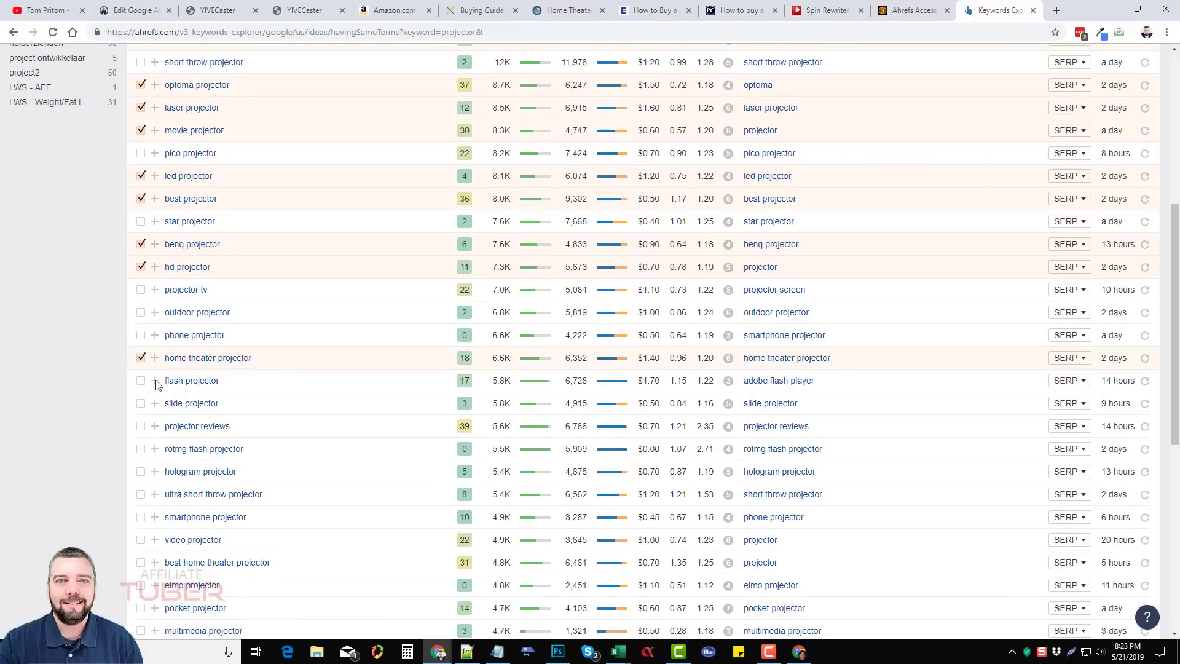
left_click(141, 426)
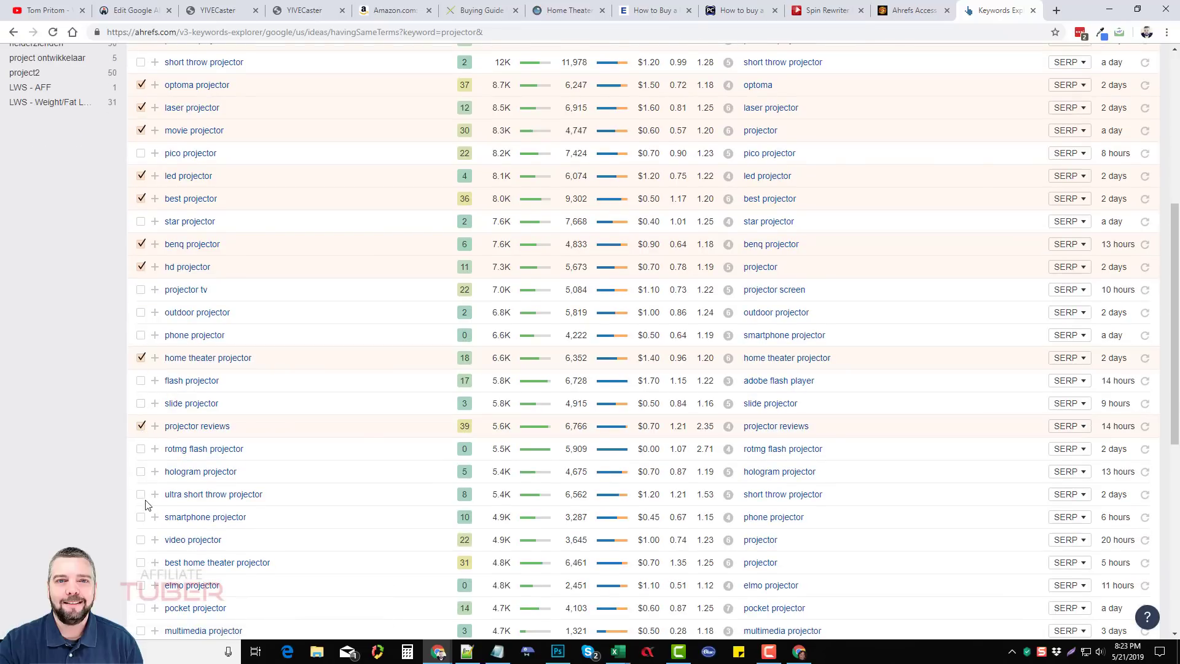
scroll(273, 476, "up", 6)
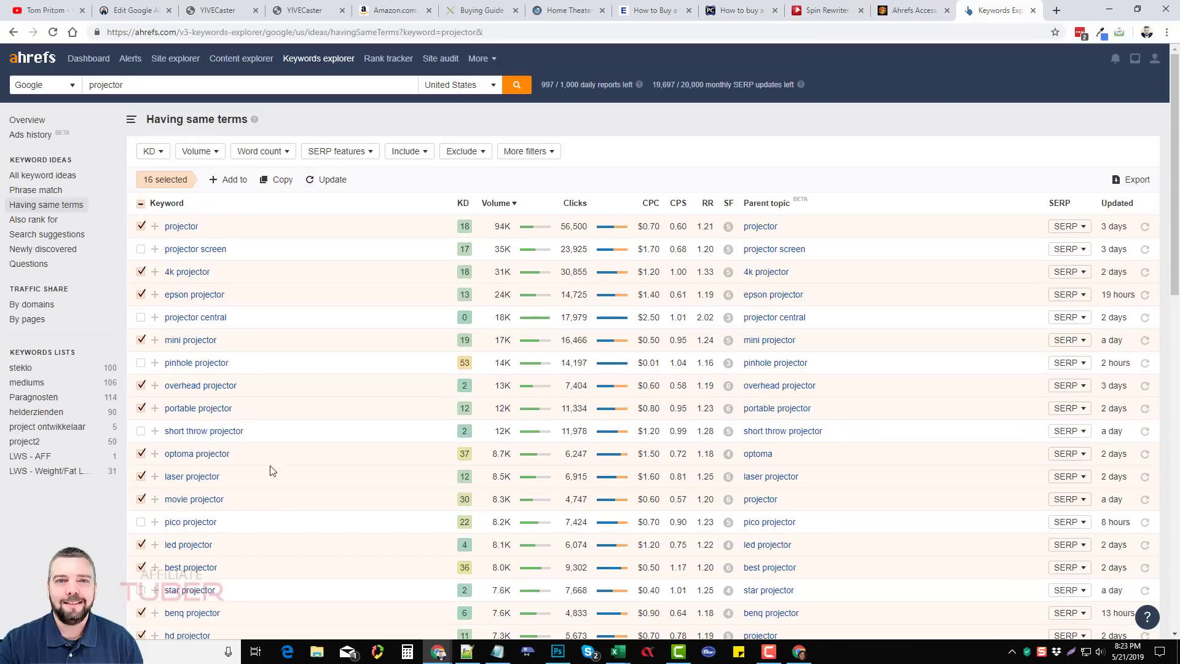
Copy the selected Ahrefs keywords and paste them into the campaign Tags
left_click(281, 180)
left_click(314, 12)
right_click(424, 294)
left_click(472, 384)
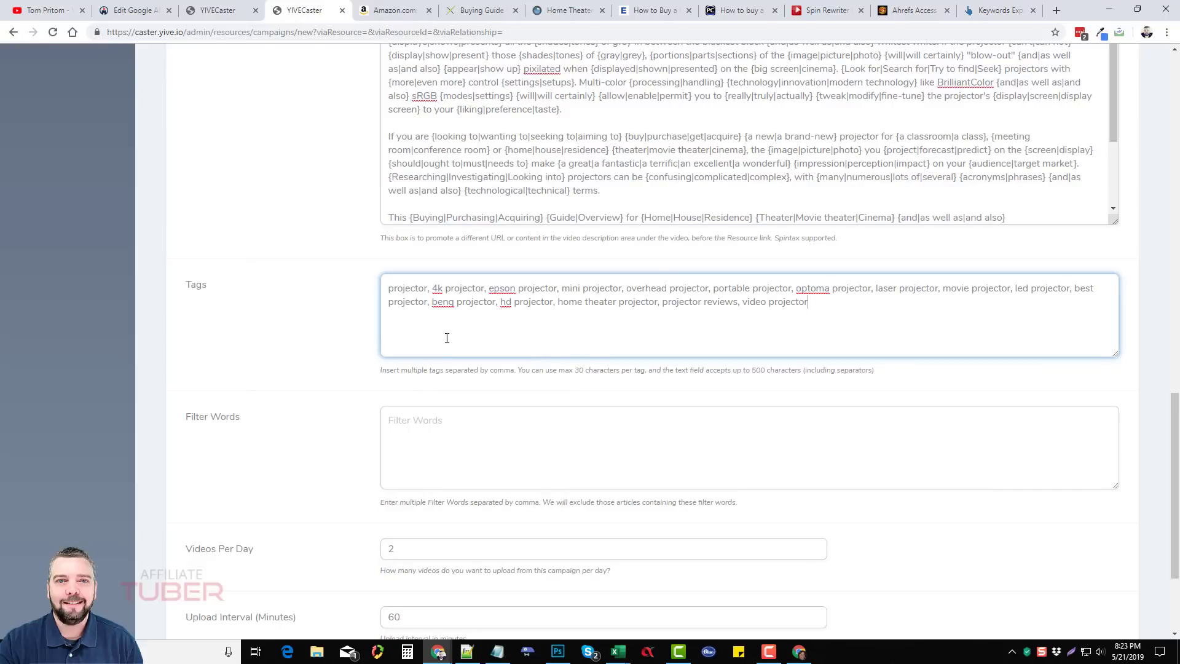
Create the projector campaign
scroll(335, 361, "down", 3)
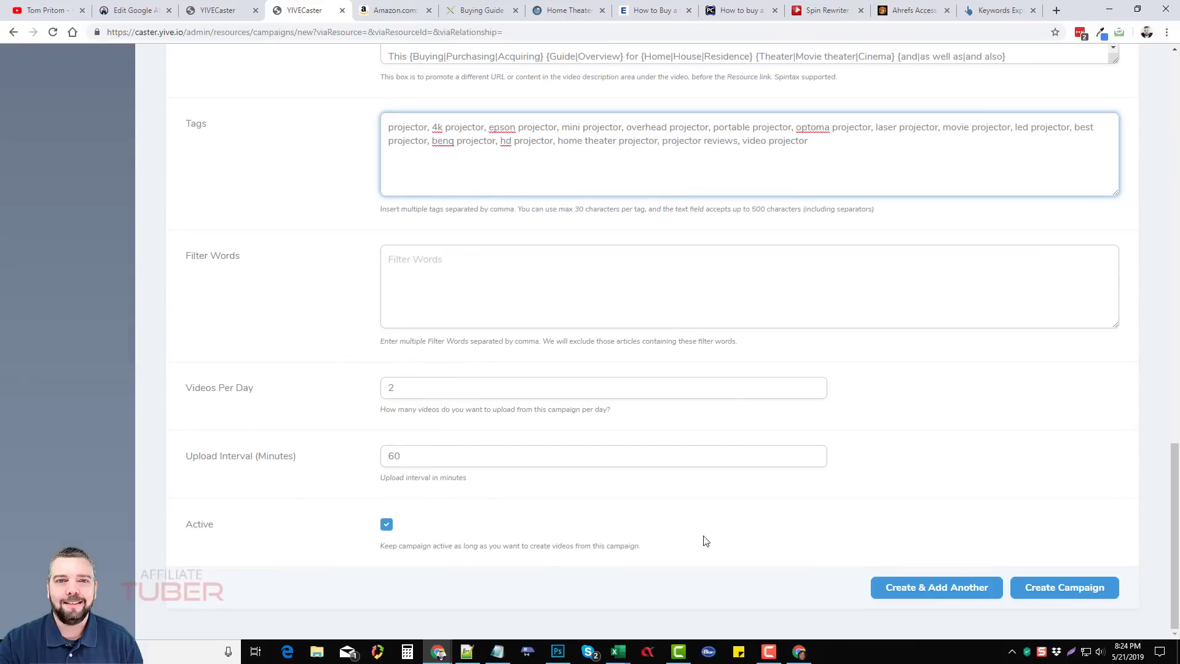
left_click(1040, 599)
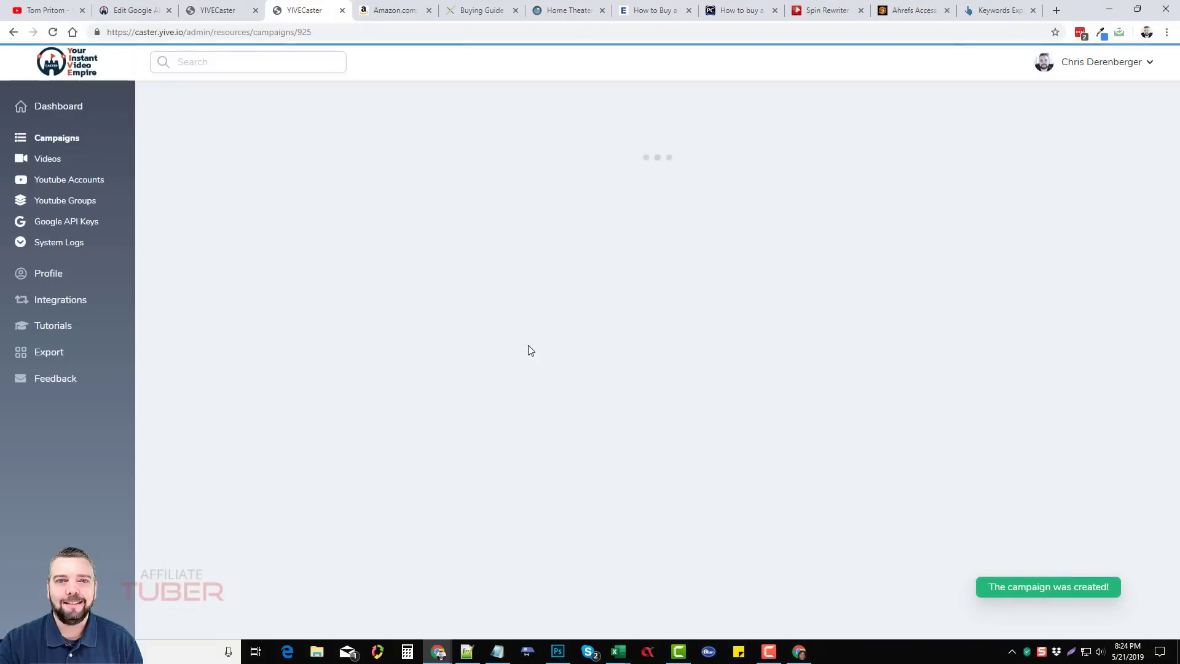
scroll(625, 320, "down", 5)
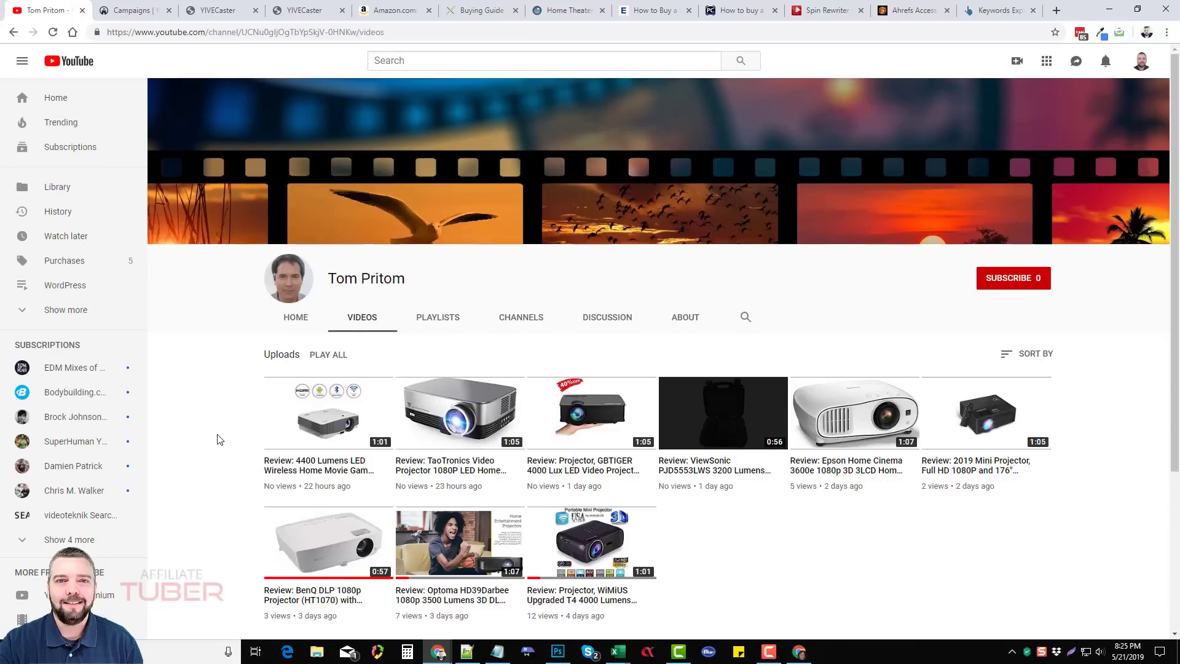
scroll(220, 441, "down", 1)
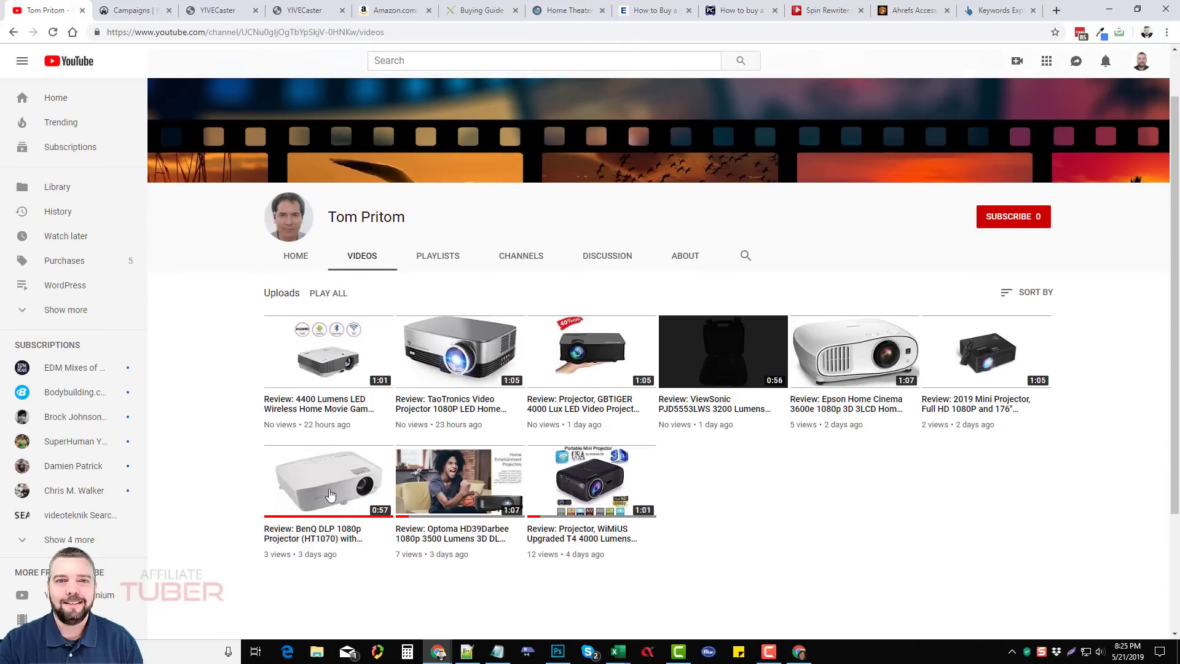